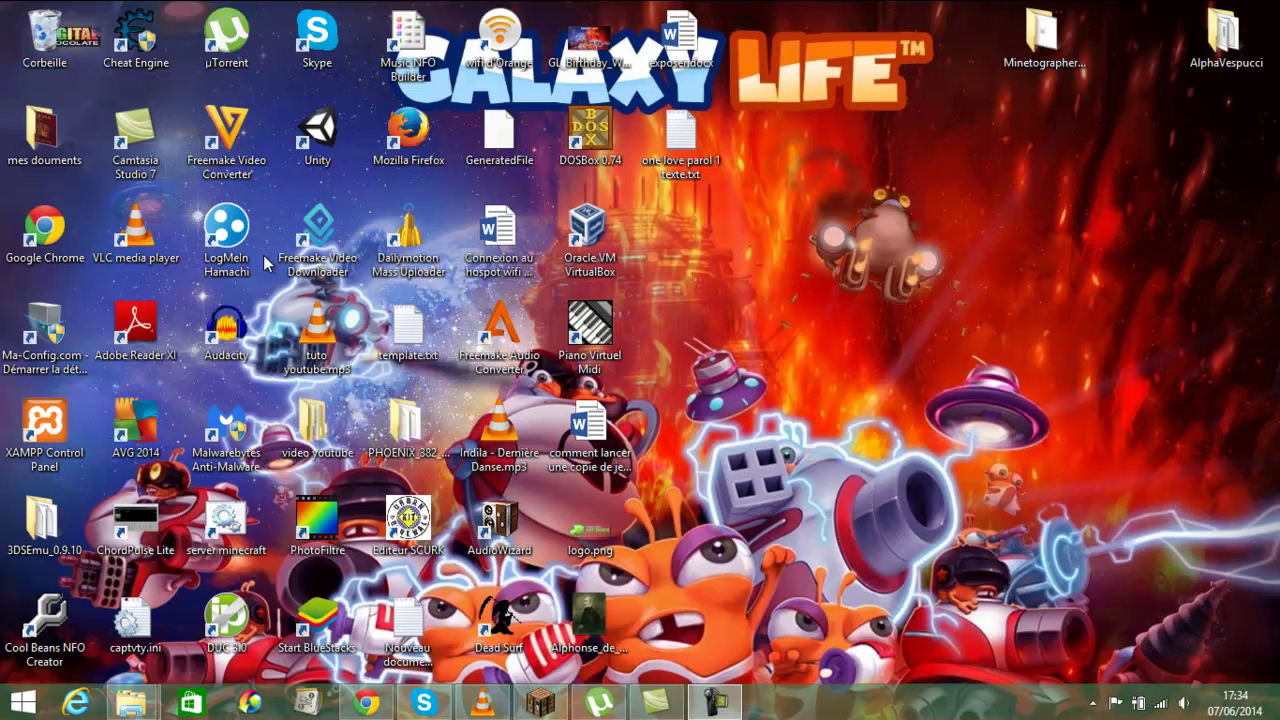
Step: Launch Unity from its desktop shortcut
double_click(308, 130)
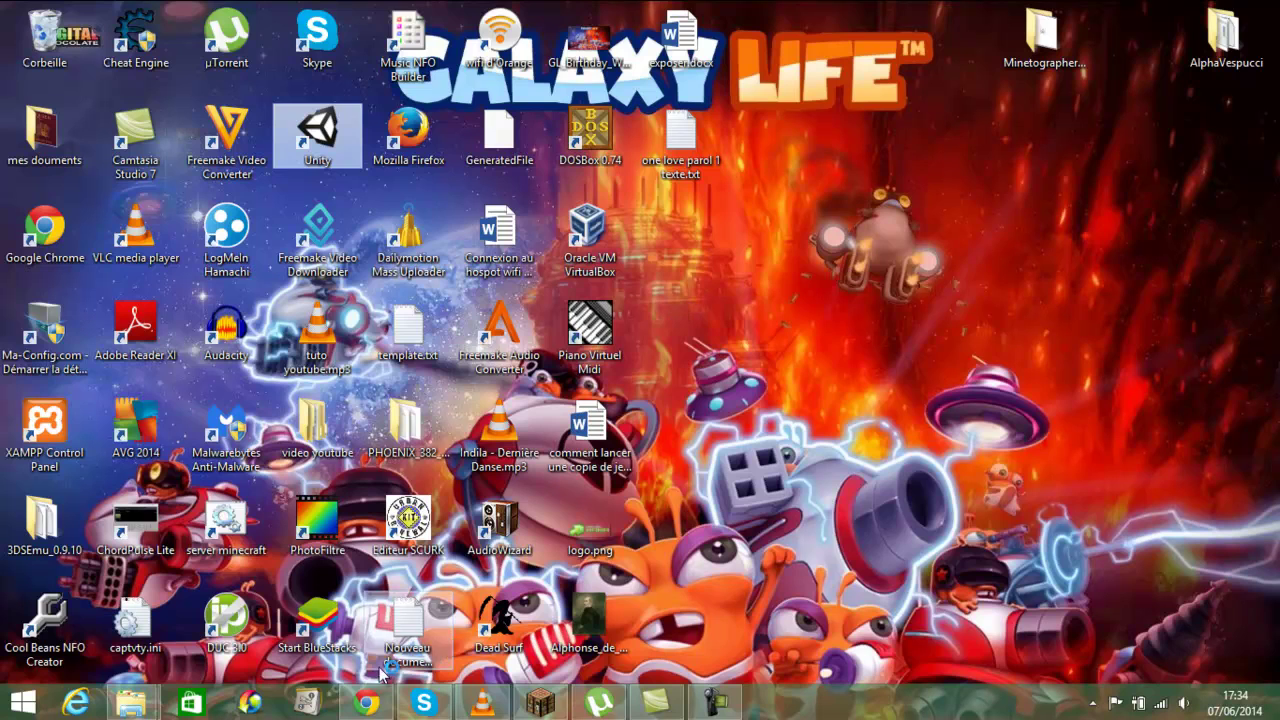
Step: Switch to Chrome and load the unity3d.com website
left_click(366, 703)
left_click(315, 37)
type("unity")
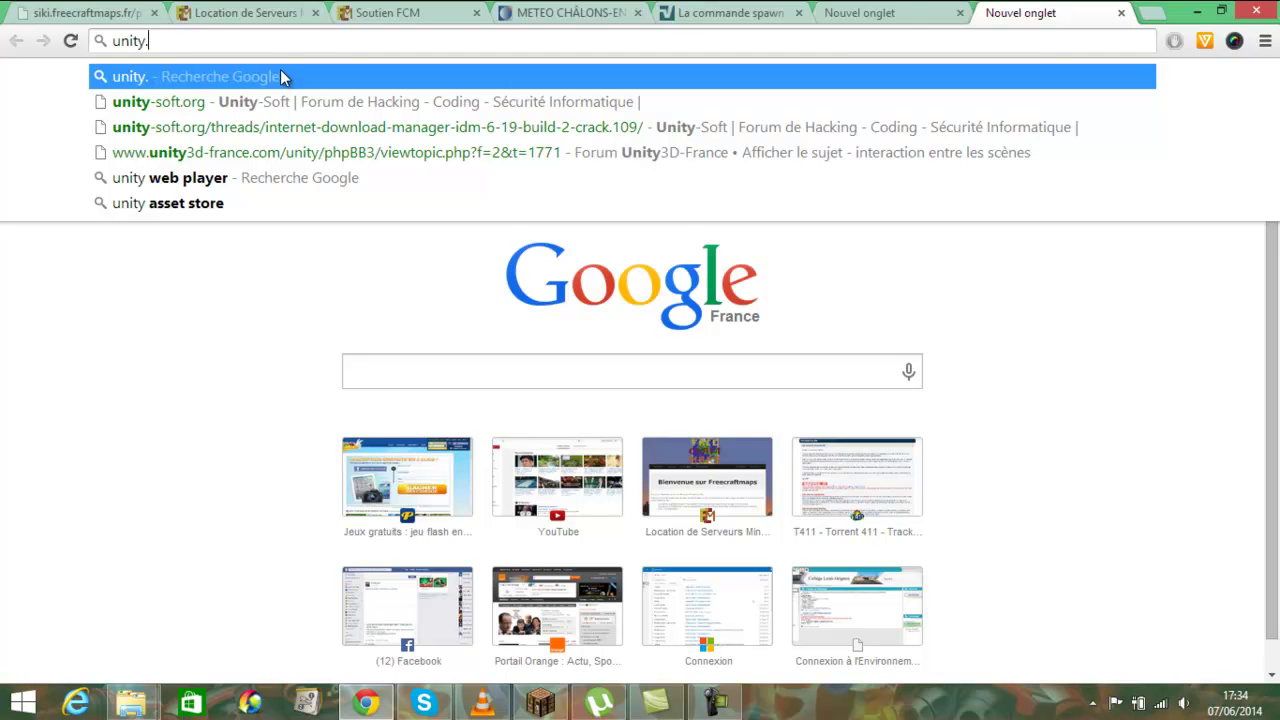
type(".com")
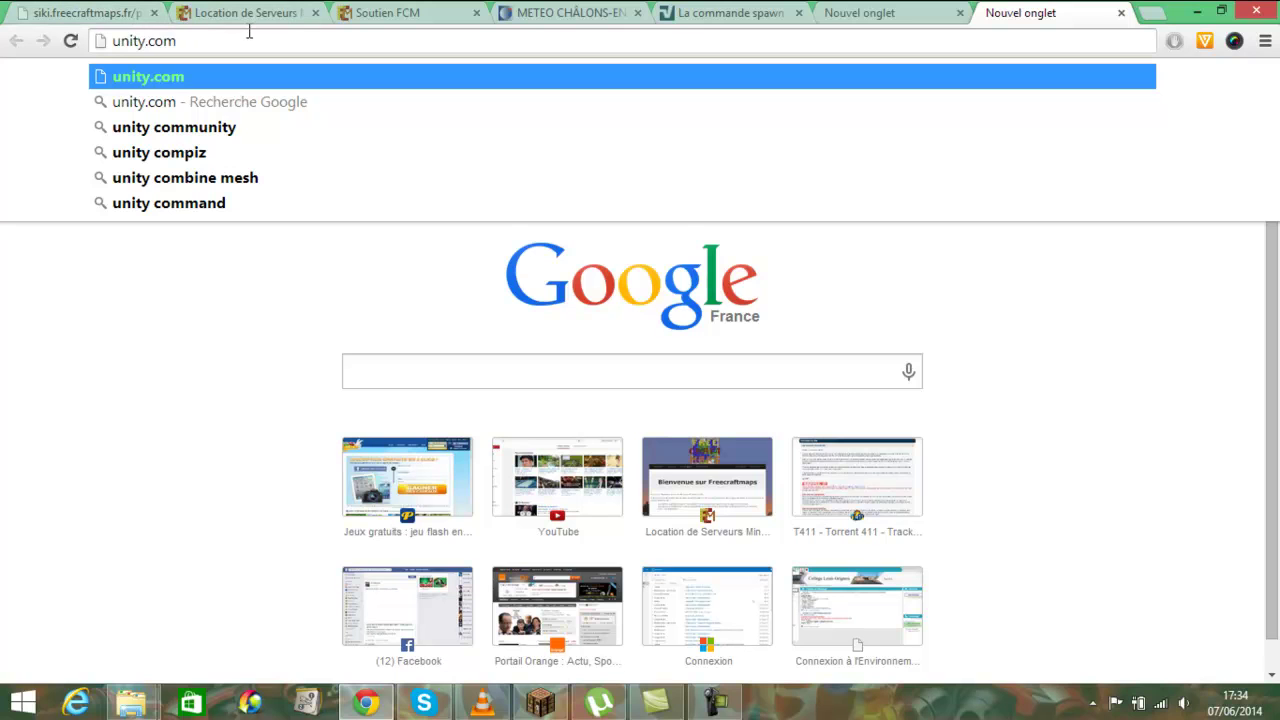
type("3d")
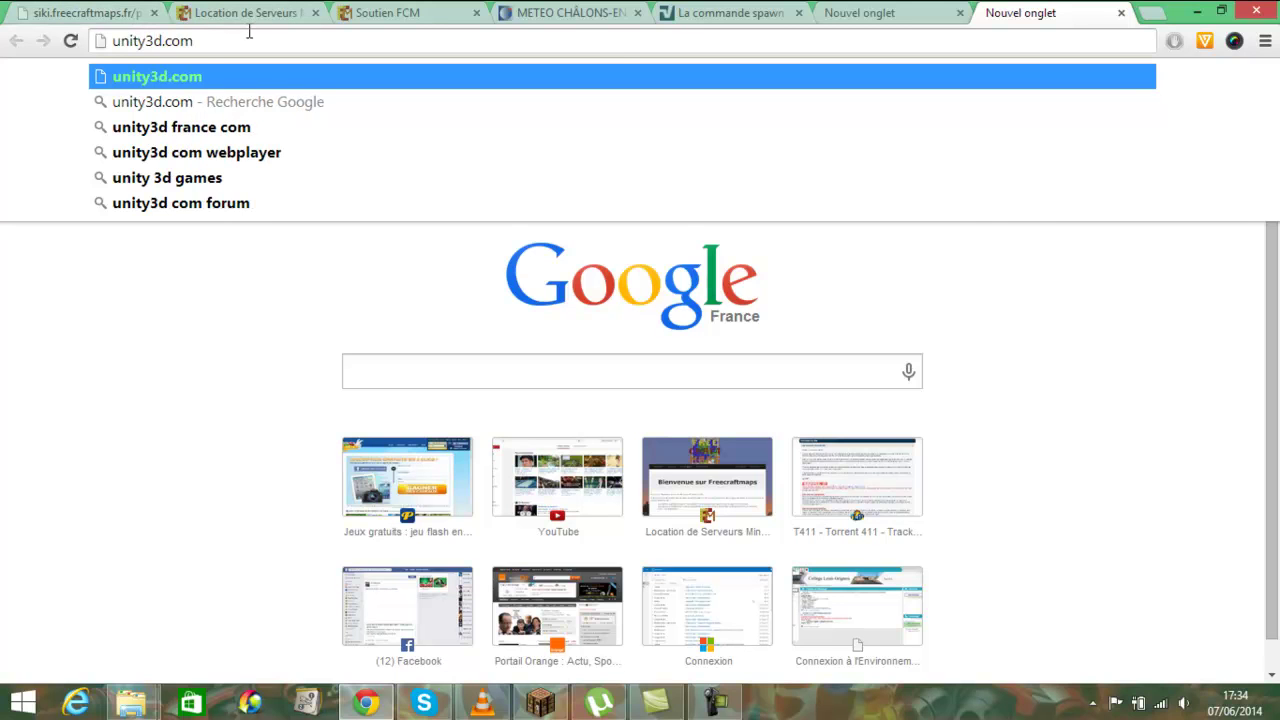
key("Return")
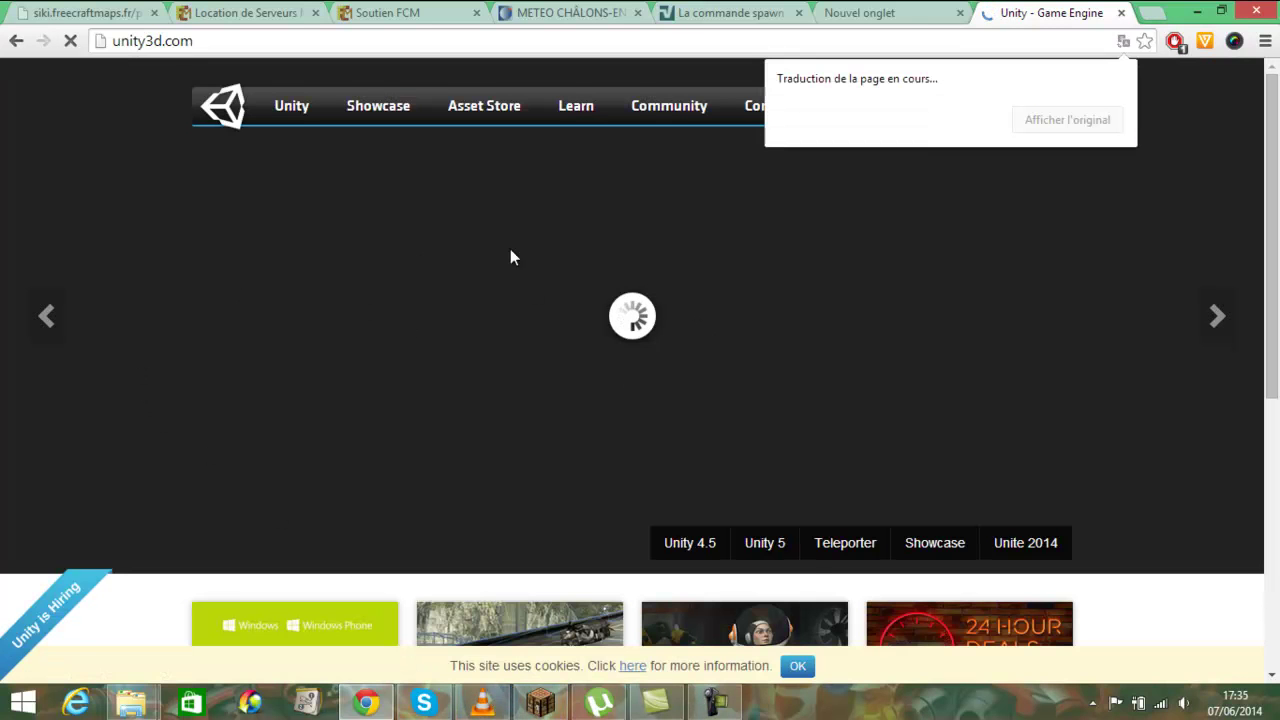
Step: Dismiss the page translation notice and go to the Télécharger download page
scroll(146, 331, "down", 5)
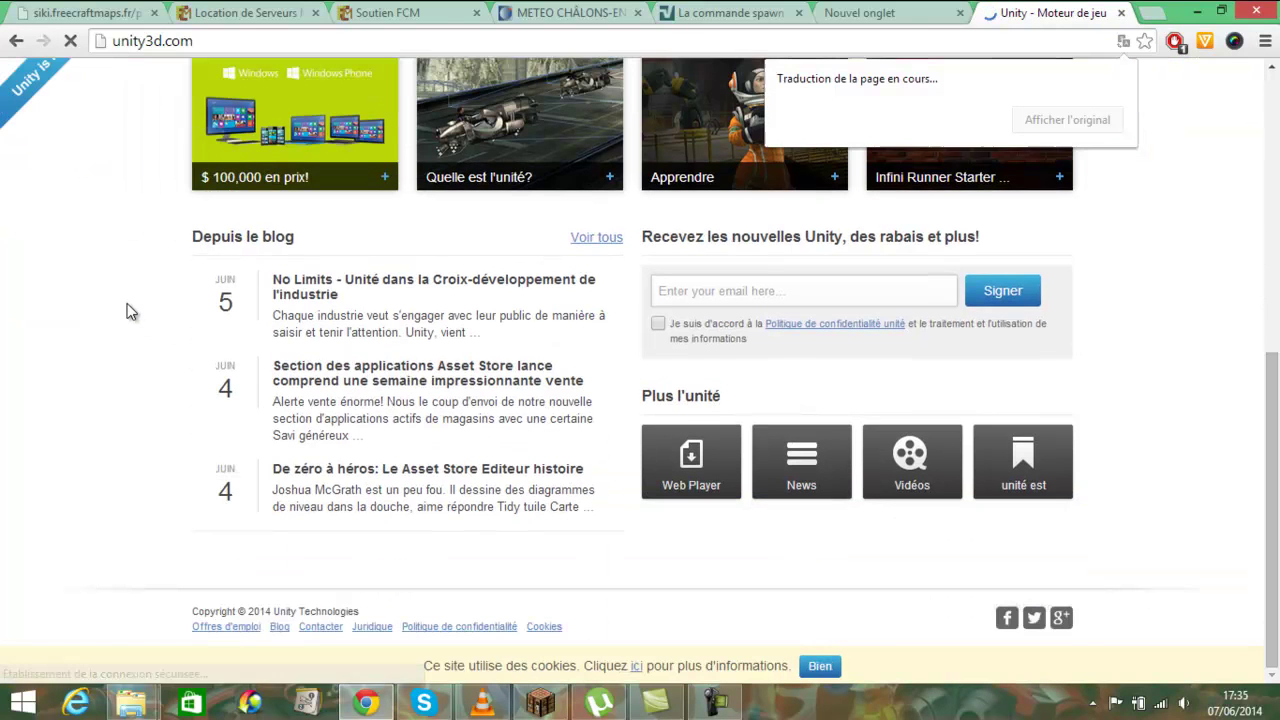
scroll(128, 308, "up", 4)
scroll(1150, 240, "up", 2)
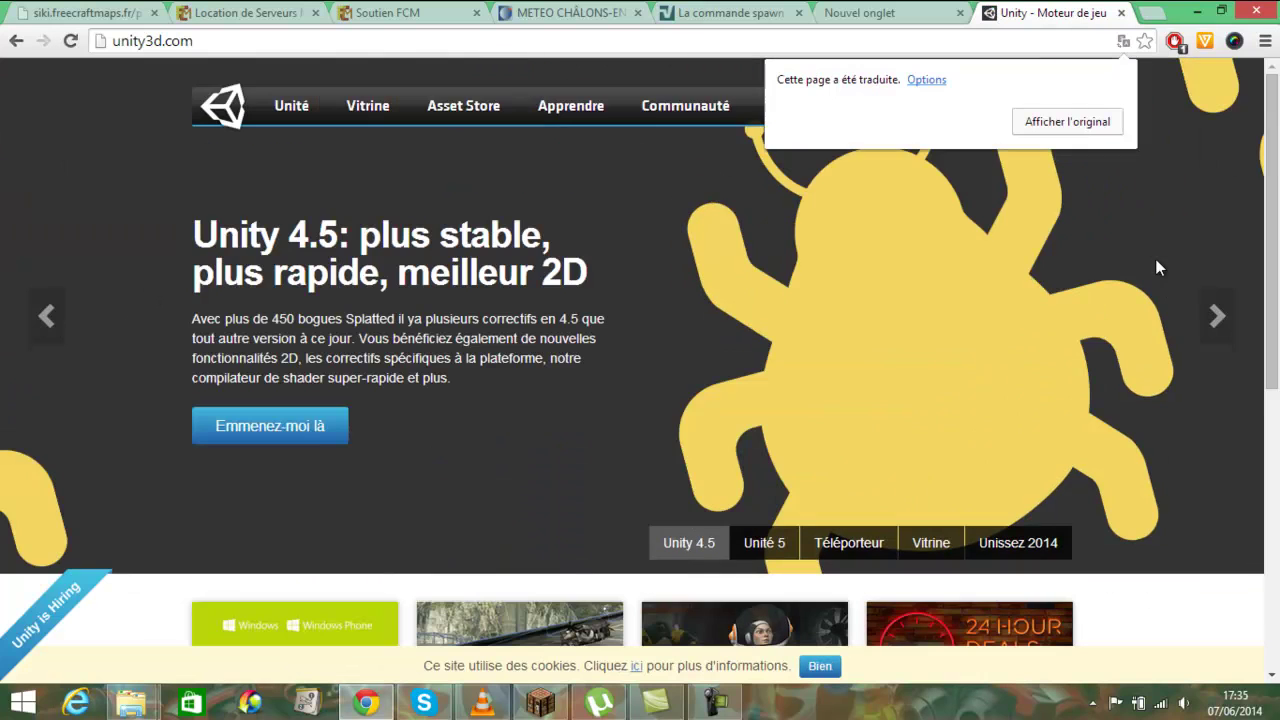
left_click(1074, 295)
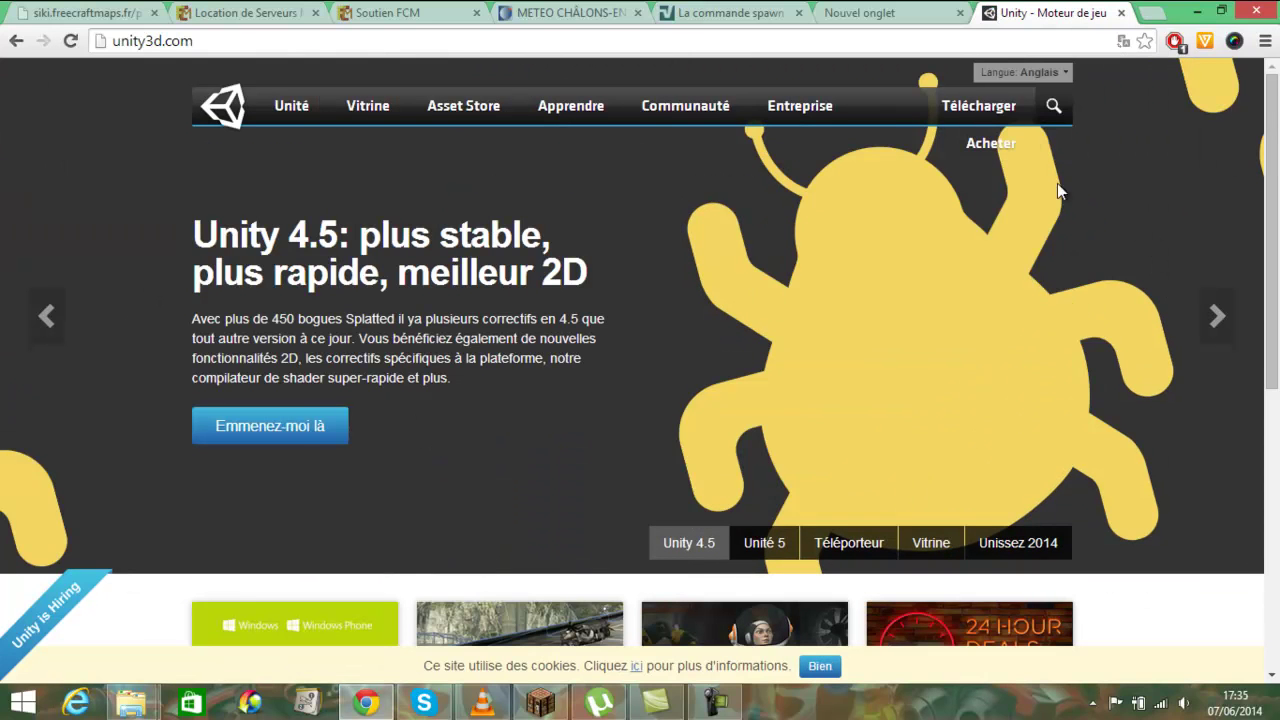
left_click(979, 105)
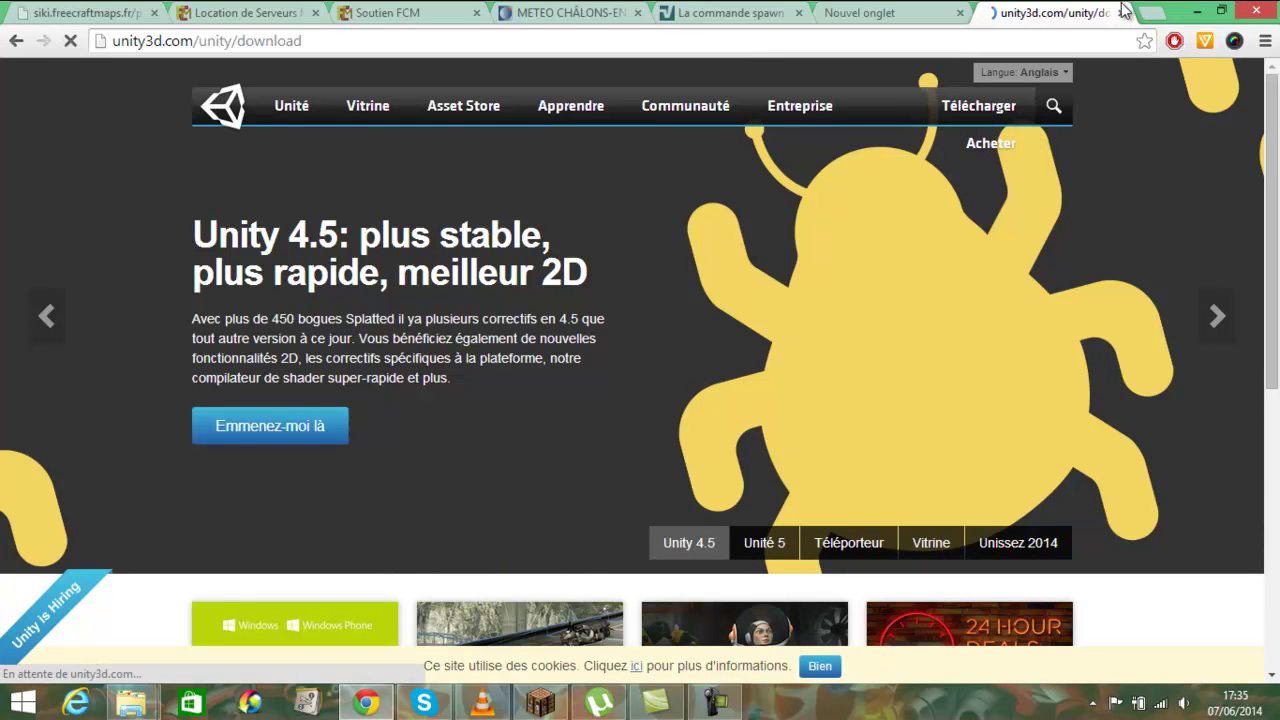
Step: Minimize Chrome while Unity loads the lv3 project
left_click(1197, 10)
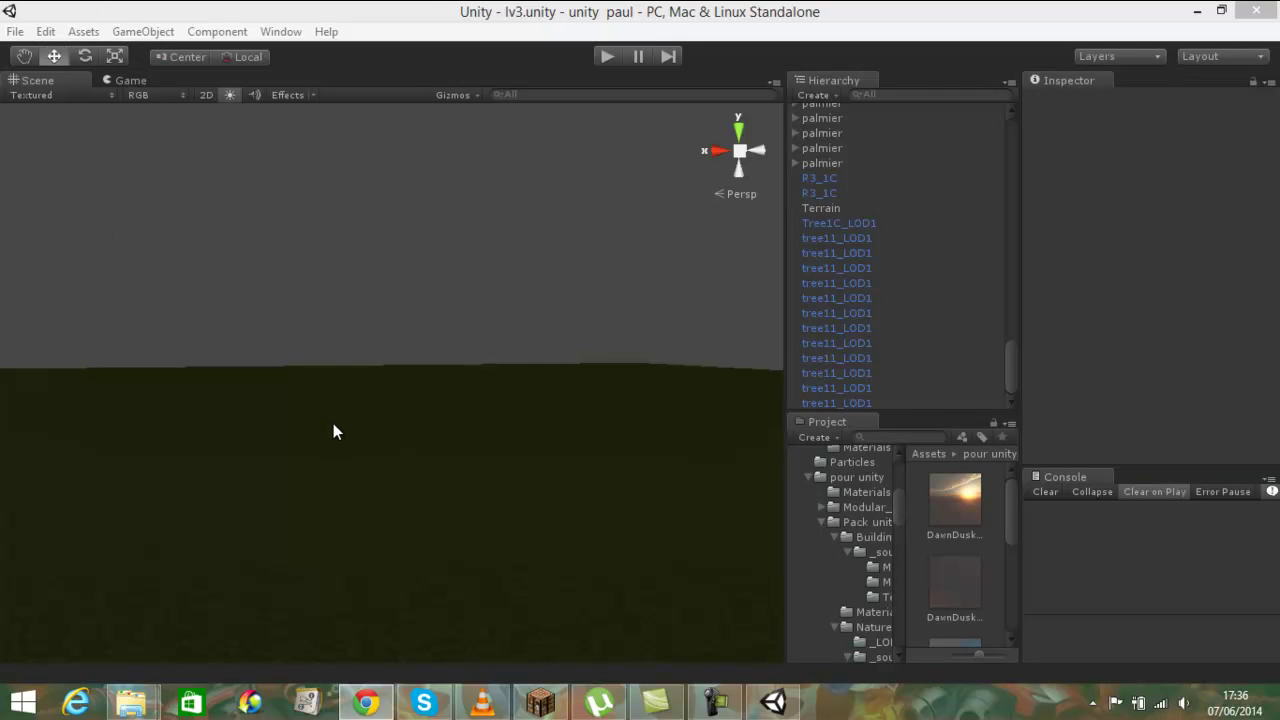
Step: Close the Welcome window, frame tree11_LOD1 and pan across the terrain, then enter Play mode
left_click(838, 283)
left_click(522, 13)
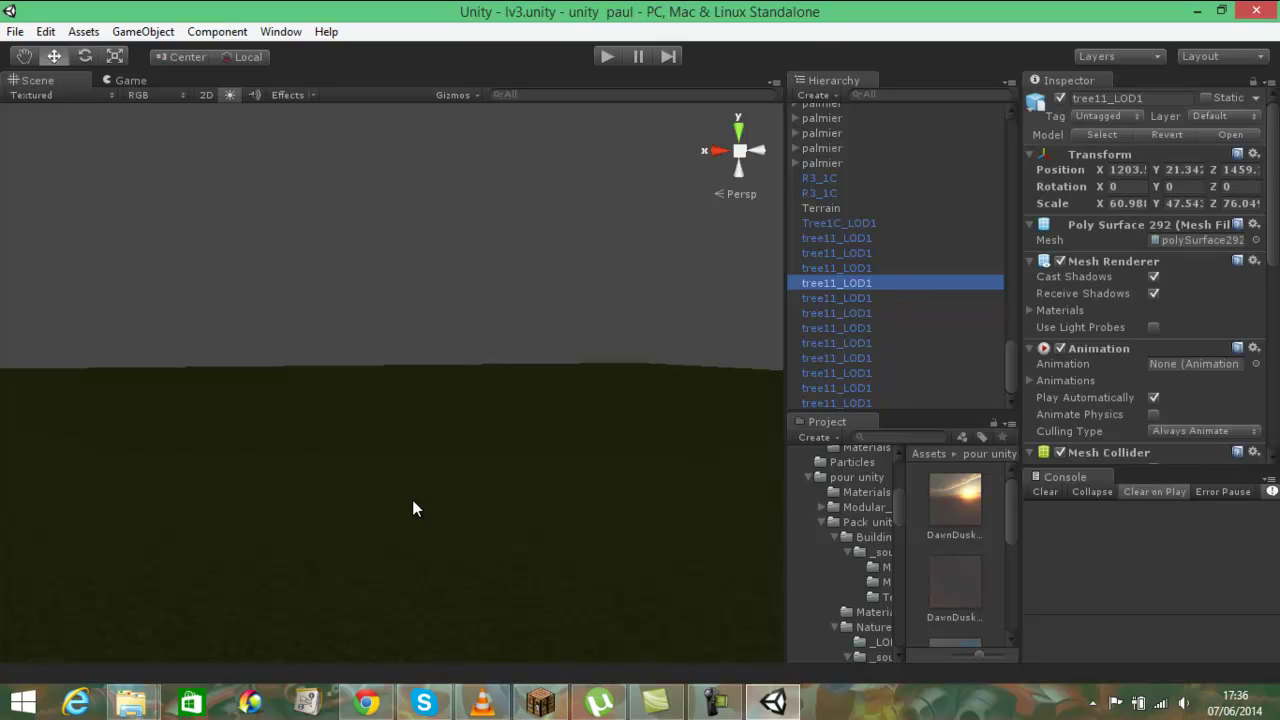
double_click(834, 284)
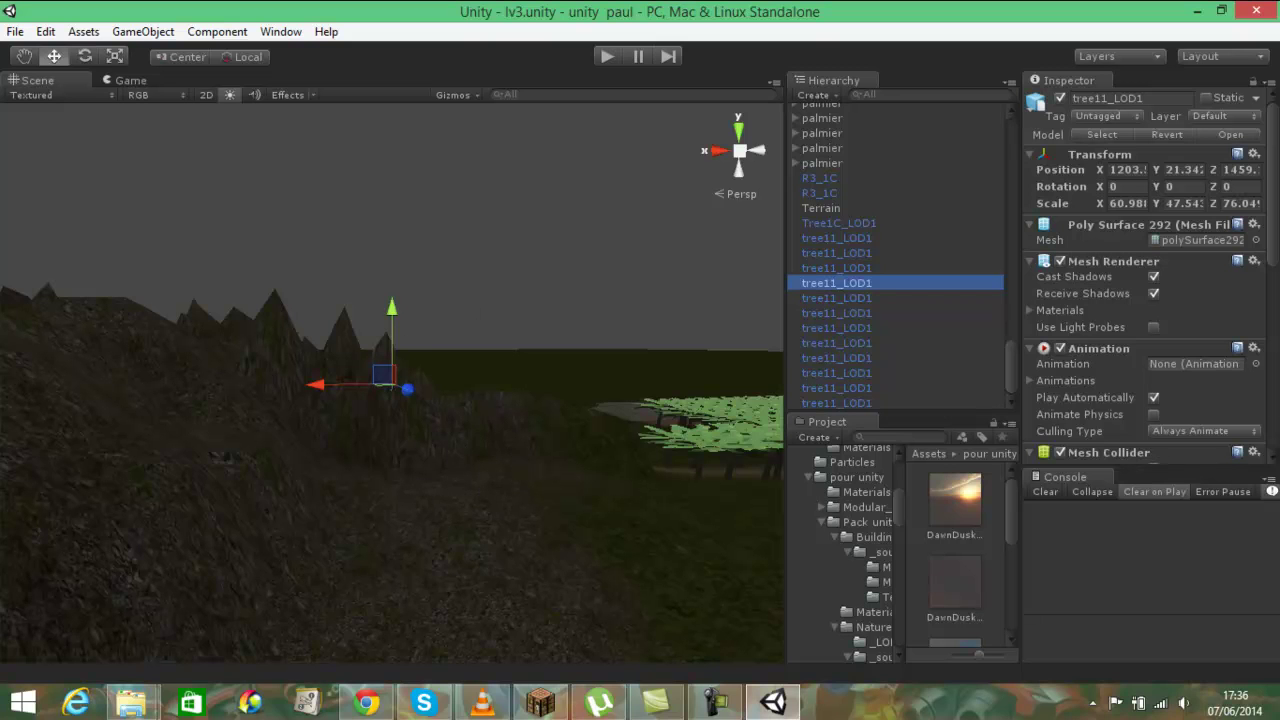
left_click(621, 442)
middle_click_drag(625, 437, 474, 495)
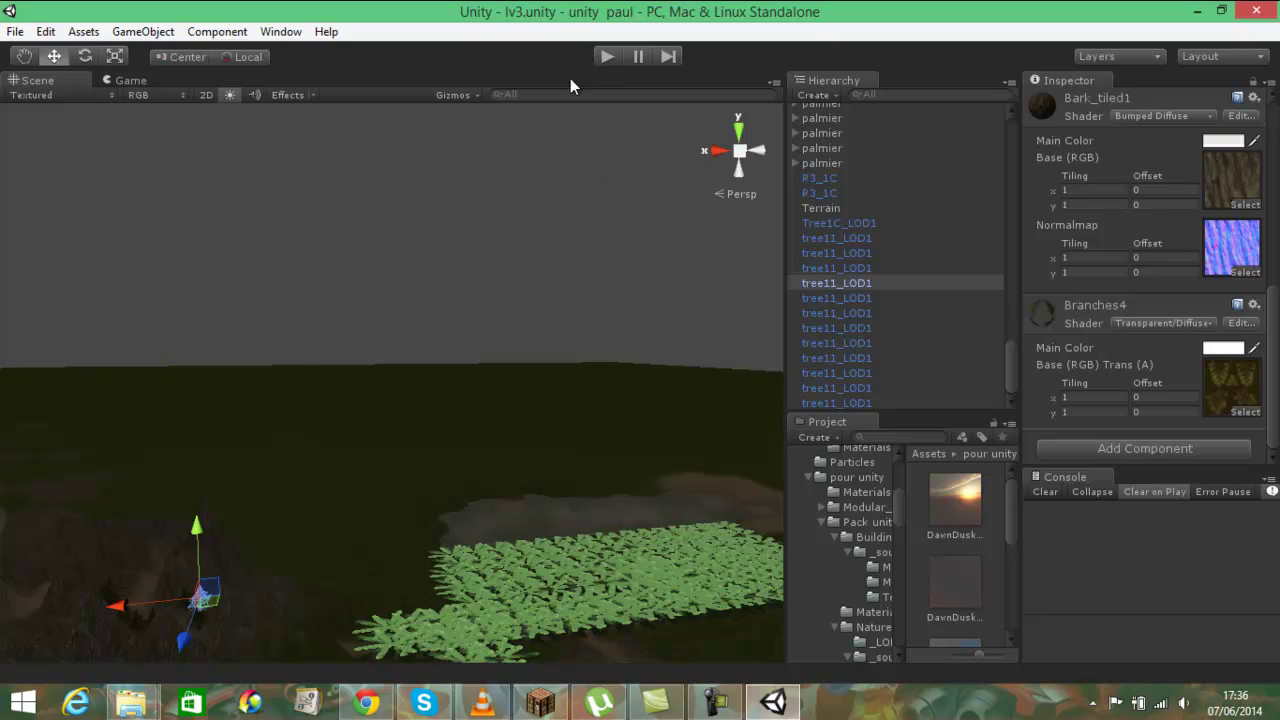
left_click(605, 55)
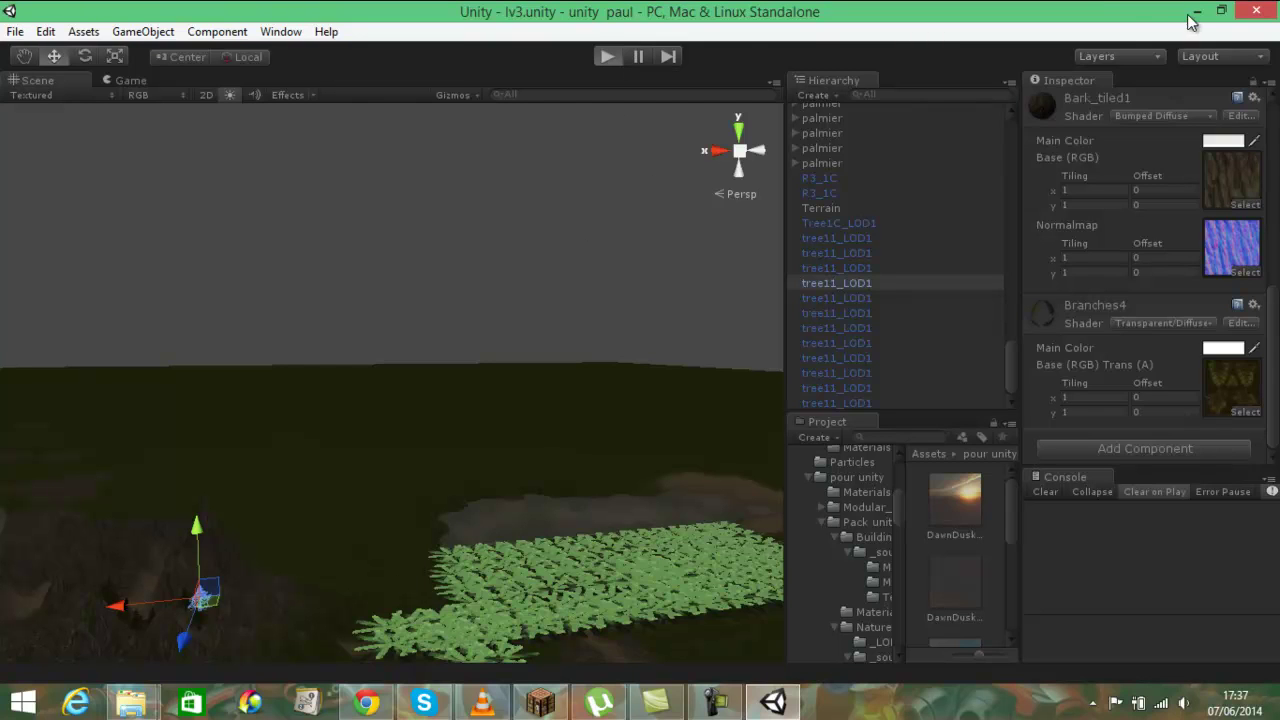
Step: Pause the recorder during the play-test, stop Play mode with Ctrl+P, and open the File menu
left_click(712, 705)
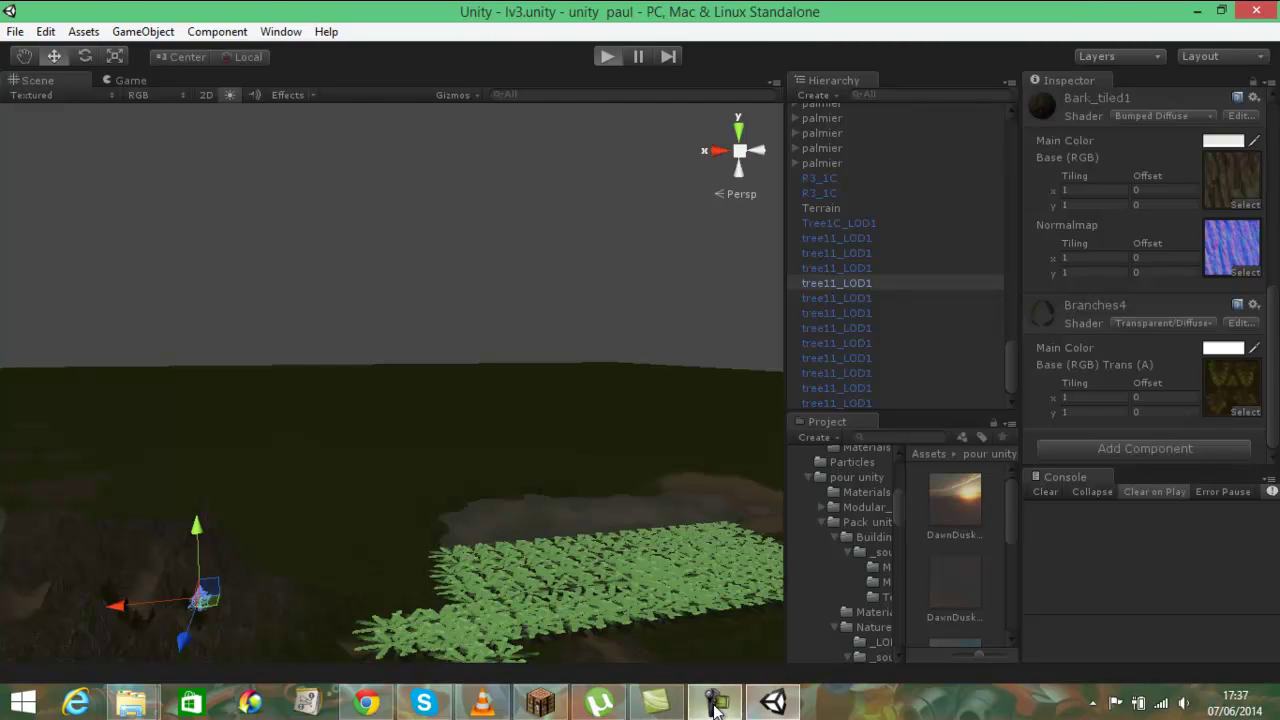
left_click(1178, 604)
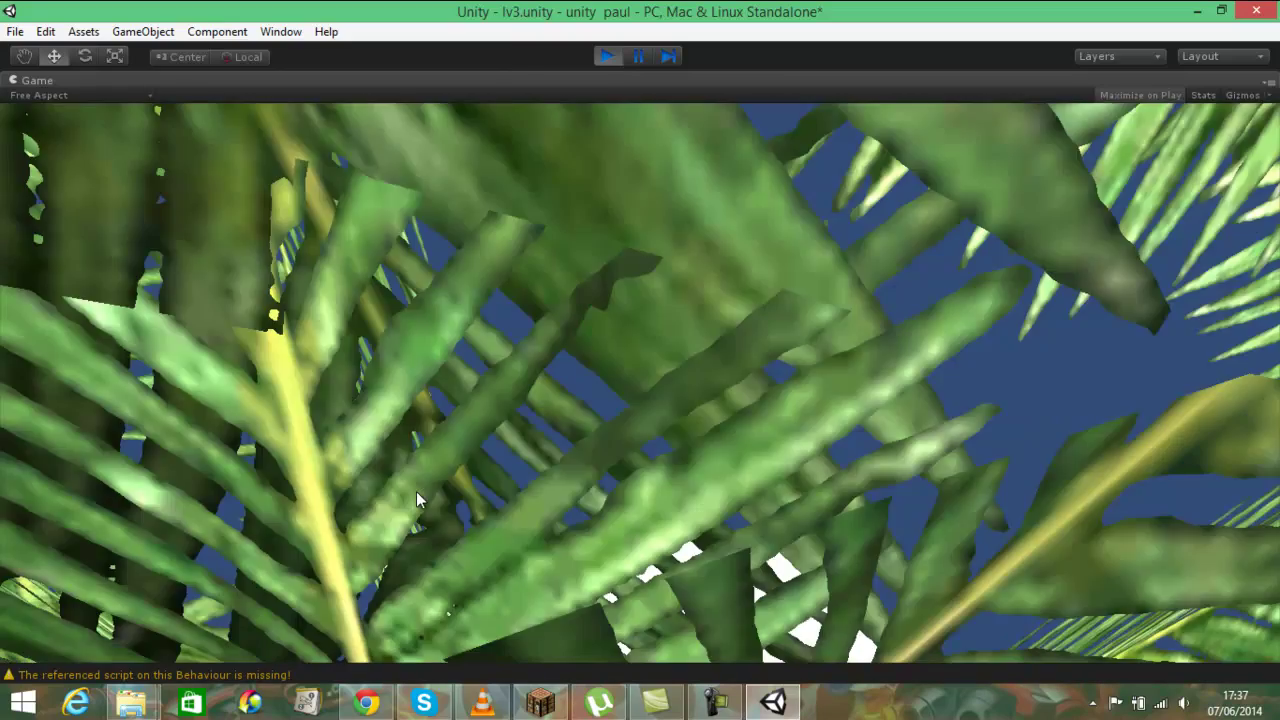
key("ctrl+p")
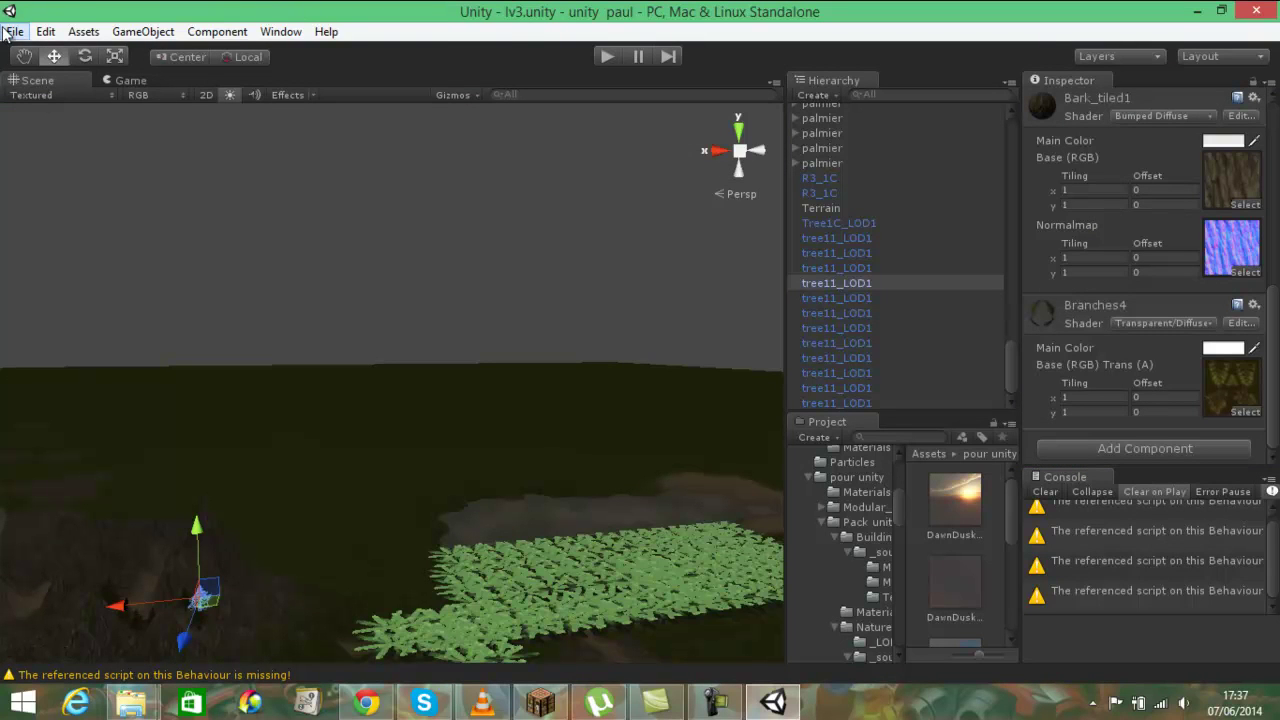
left_click(15, 31)
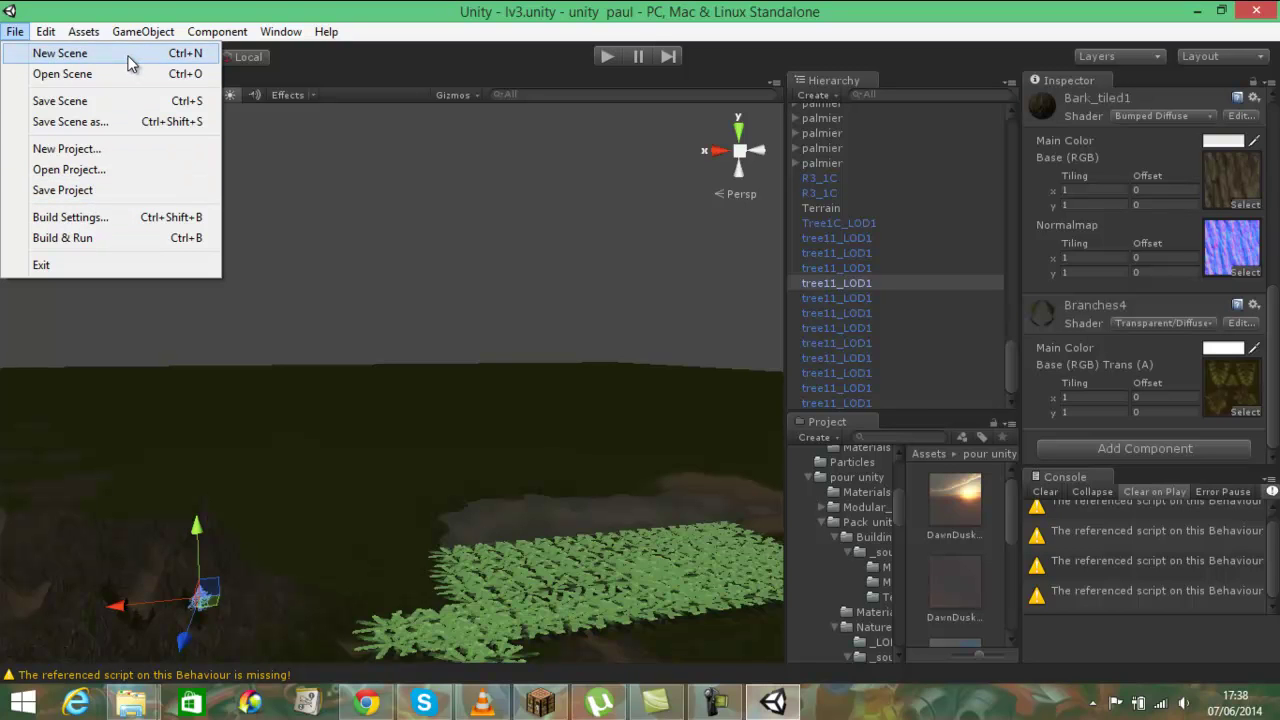
Step: Start a new project in the Project Wizard and rename its folder to 'tuto youtube'
left_click(125, 148)
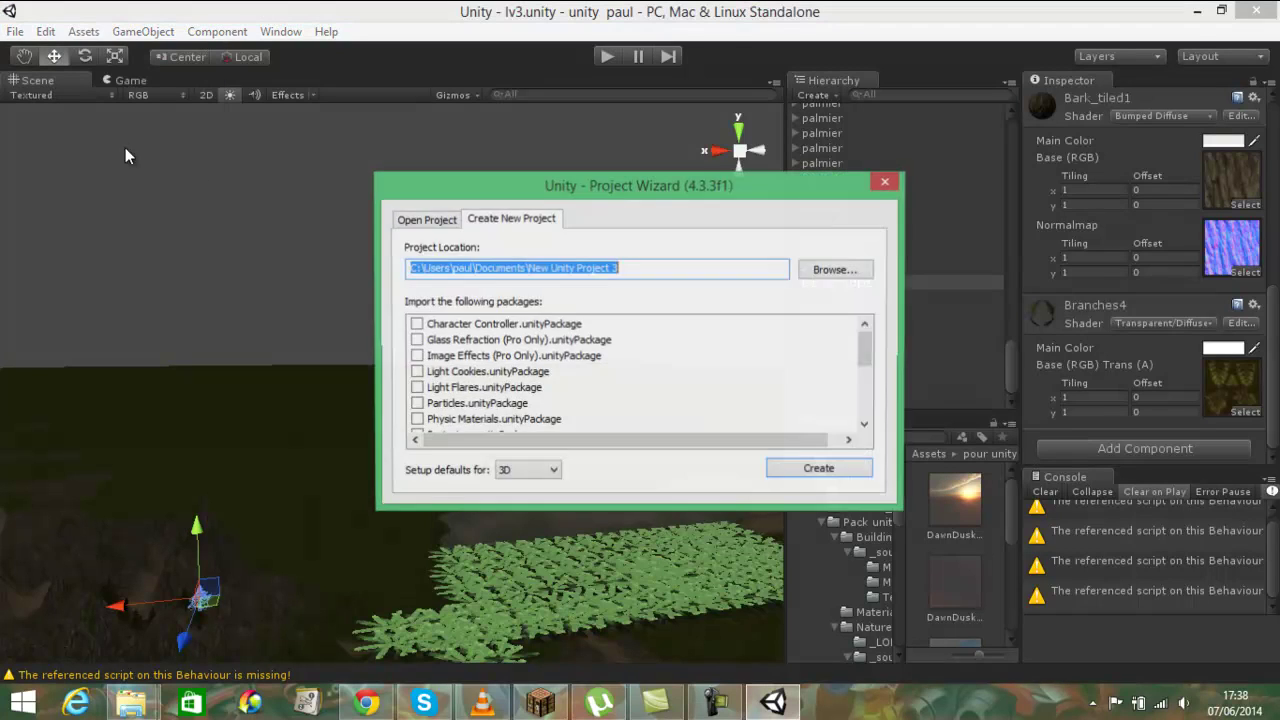
left_click_drag(606, 183, 444, 121)
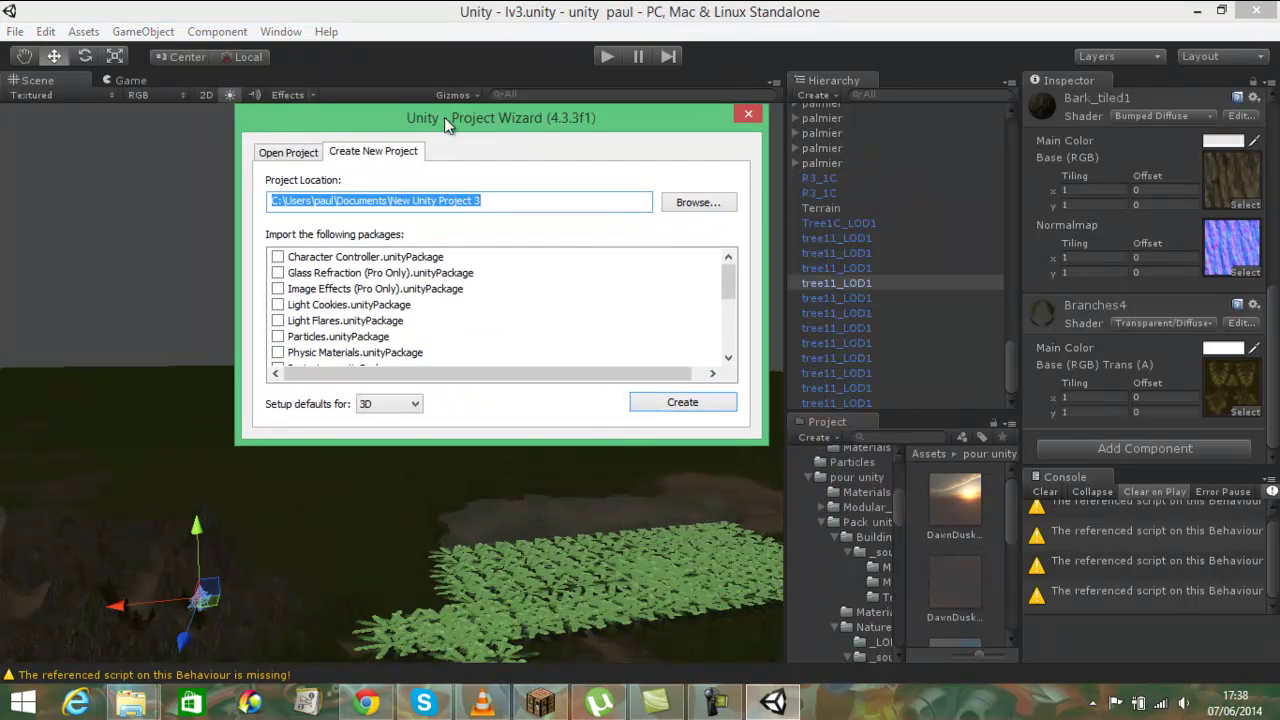
left_click(270, 155)
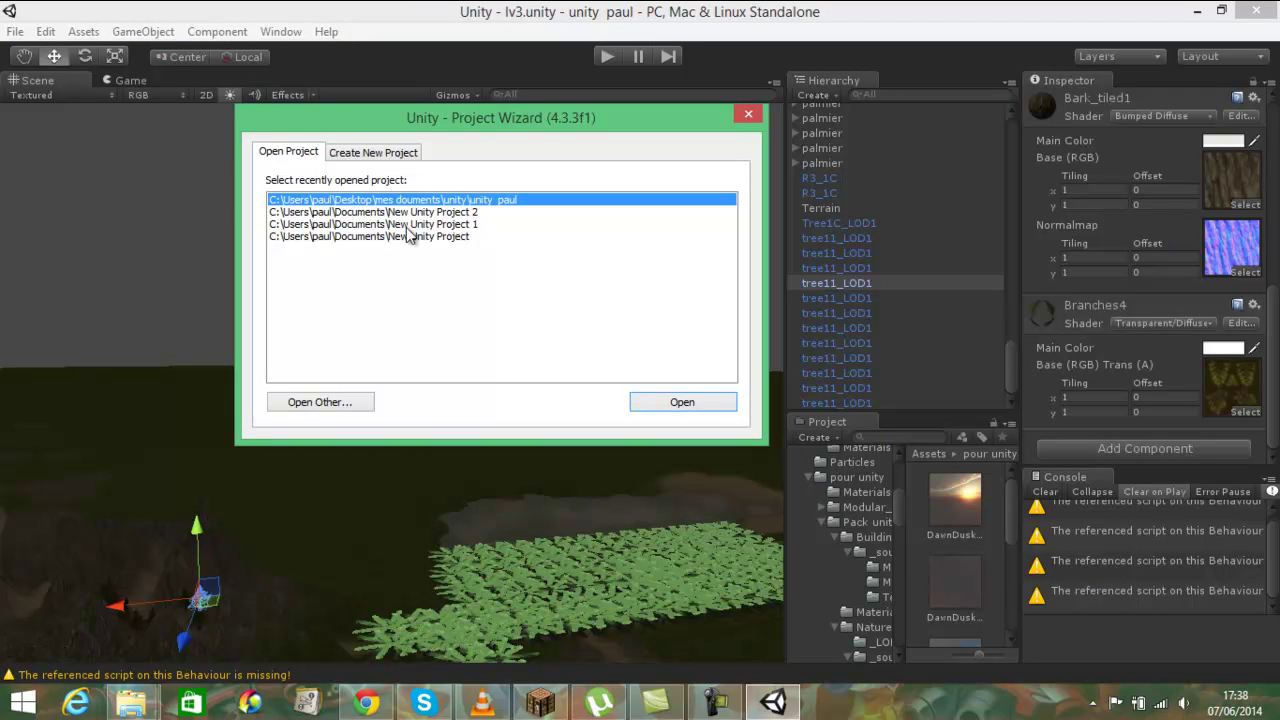
left_click(352, 150)
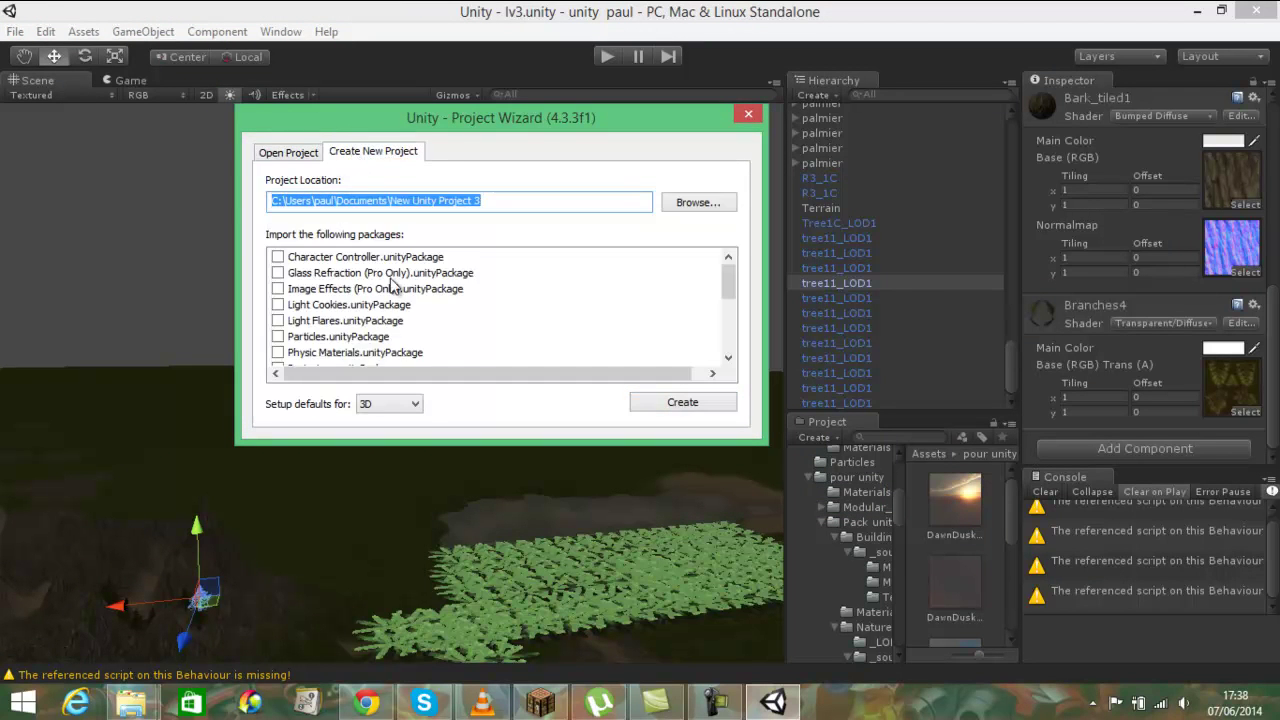
left_click(308, 153)
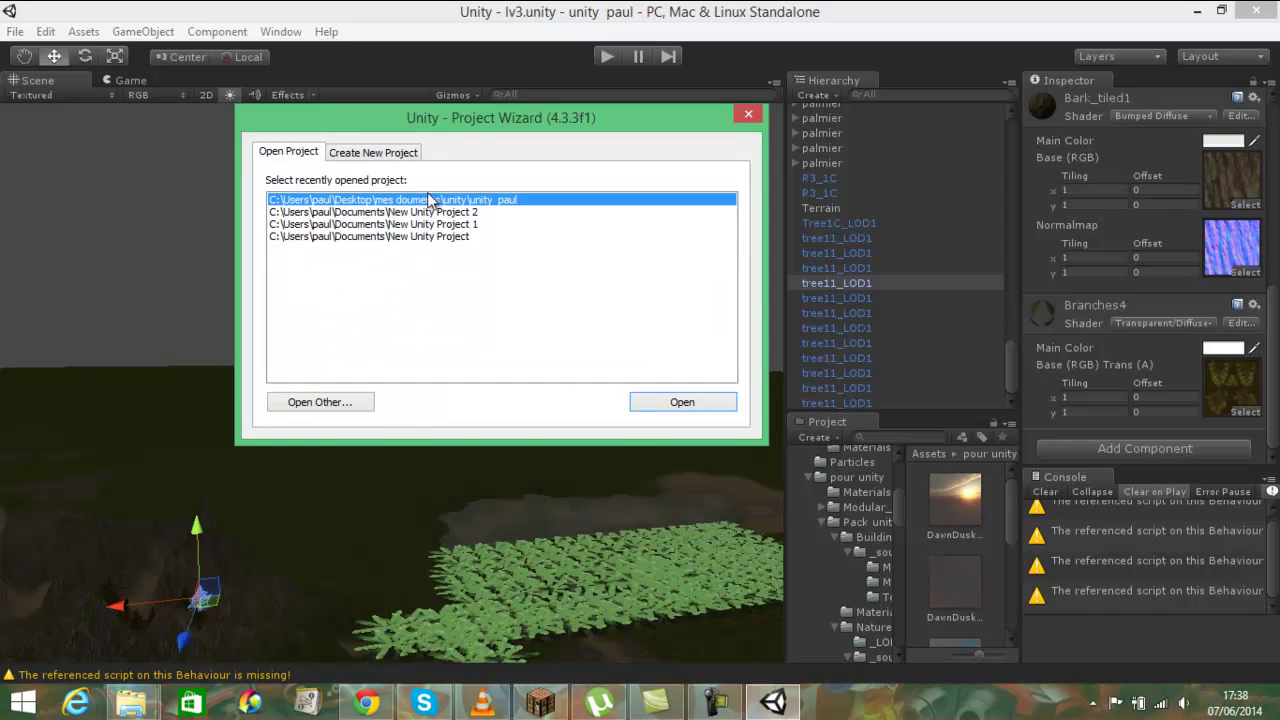
left_click(410, 158)
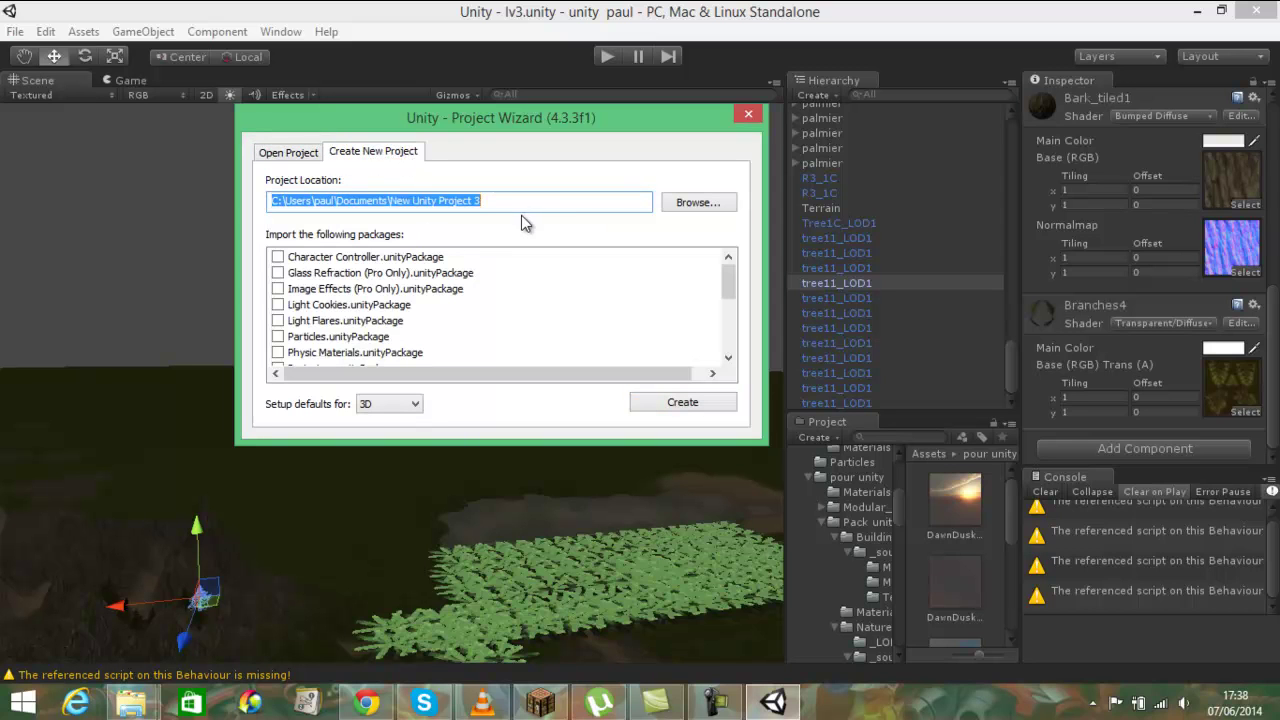
left_click(500, 201)
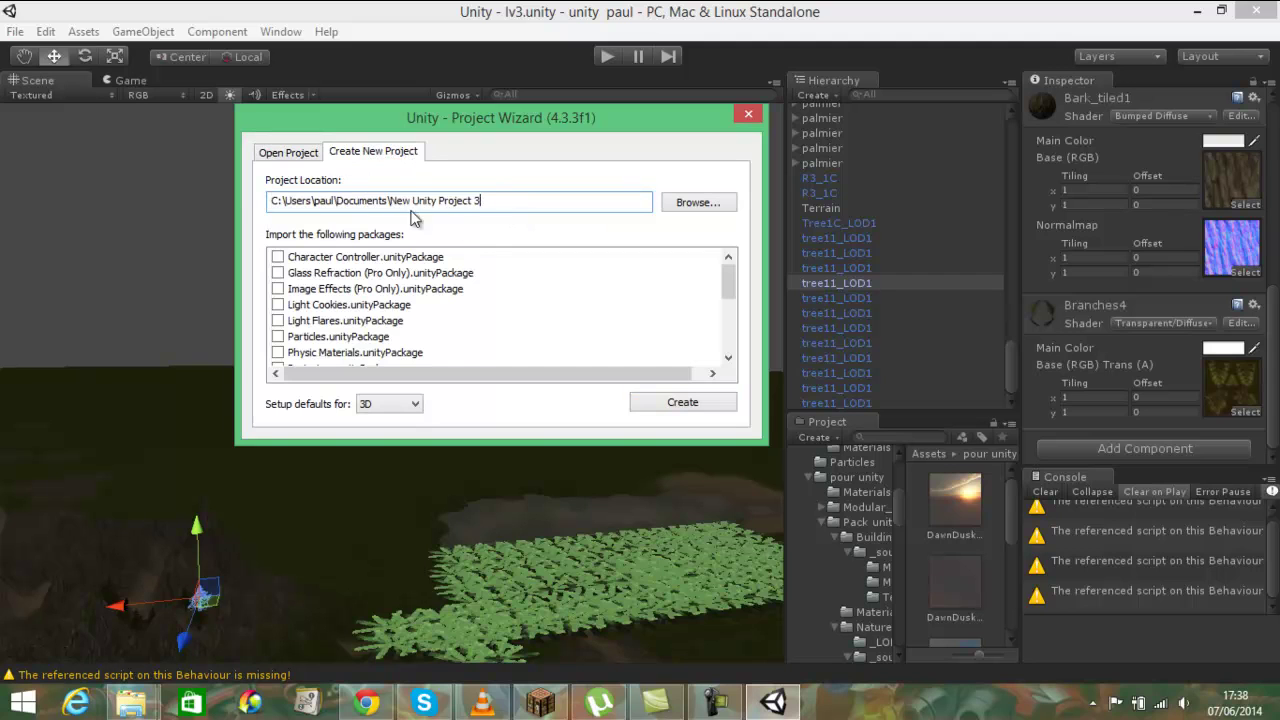
left_click_drag(517, 200, 412, 207)
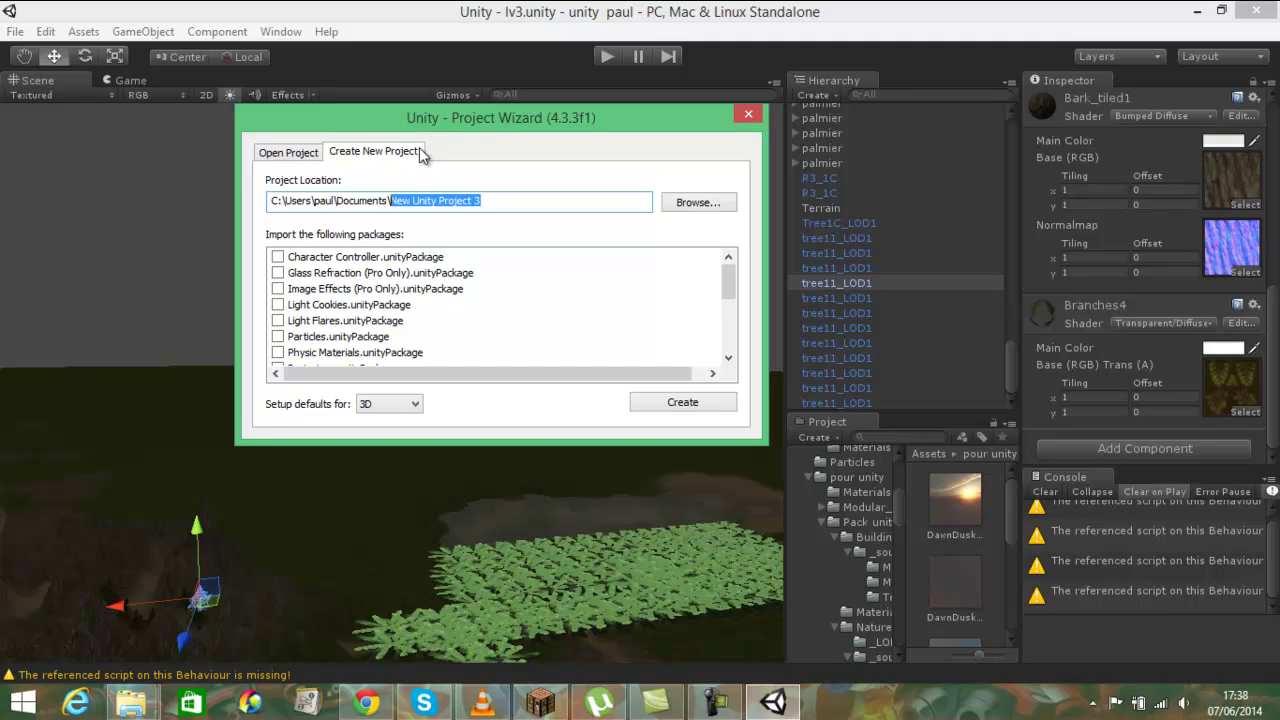
type("tuto youtub")
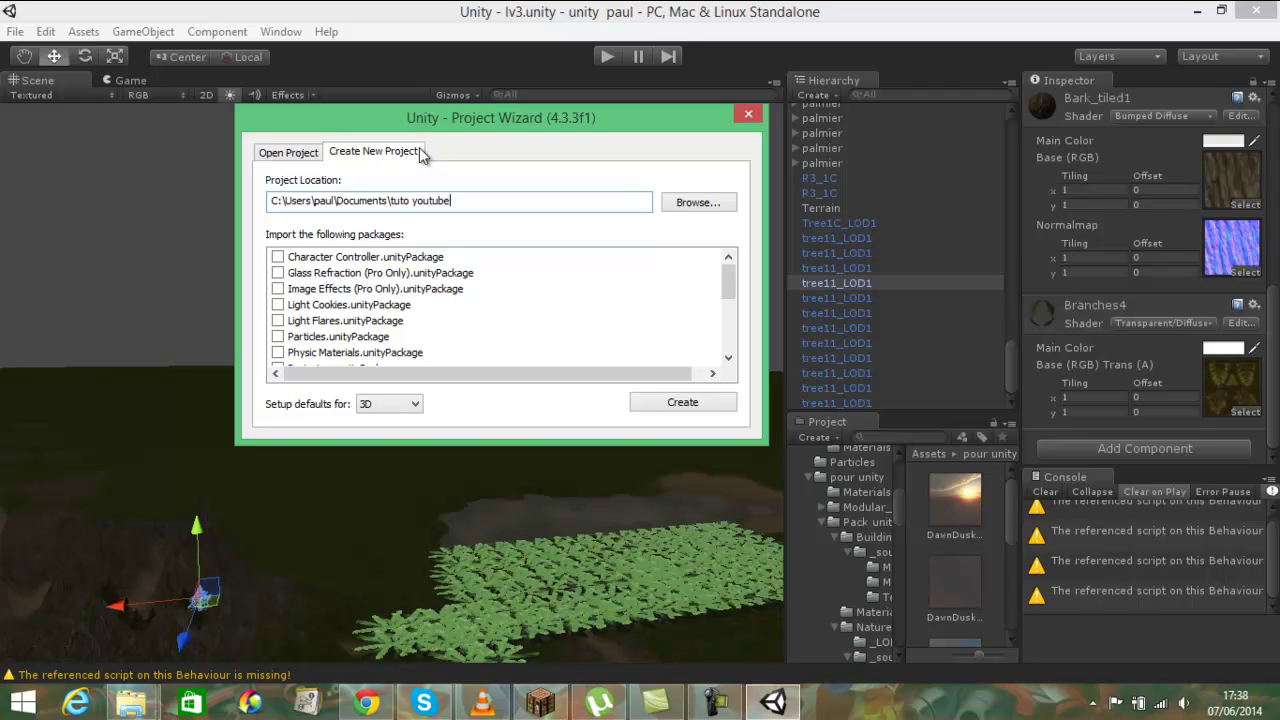
Step: Include Character Controller, Image Effects, Light Cookies, Physic Materials, Scripts, Skyboxes, Mobile and Terrain packages
left_click(278, 257)
left_click(278, 289)
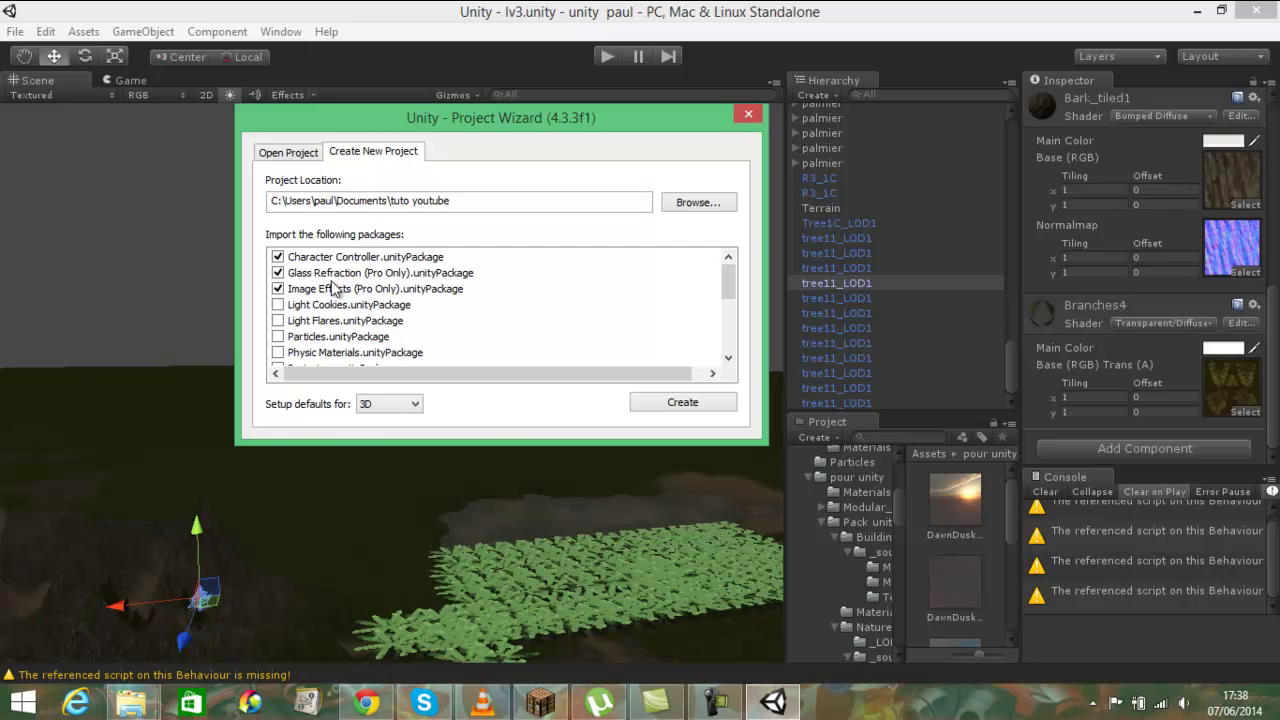
left_click(278, 305)
left_click(278, 352)
scroll(313, 335, "down", 2)
left_click(278, 289)
left_click(278, 305)
left_click(278, 321)
left_click(278, 337)
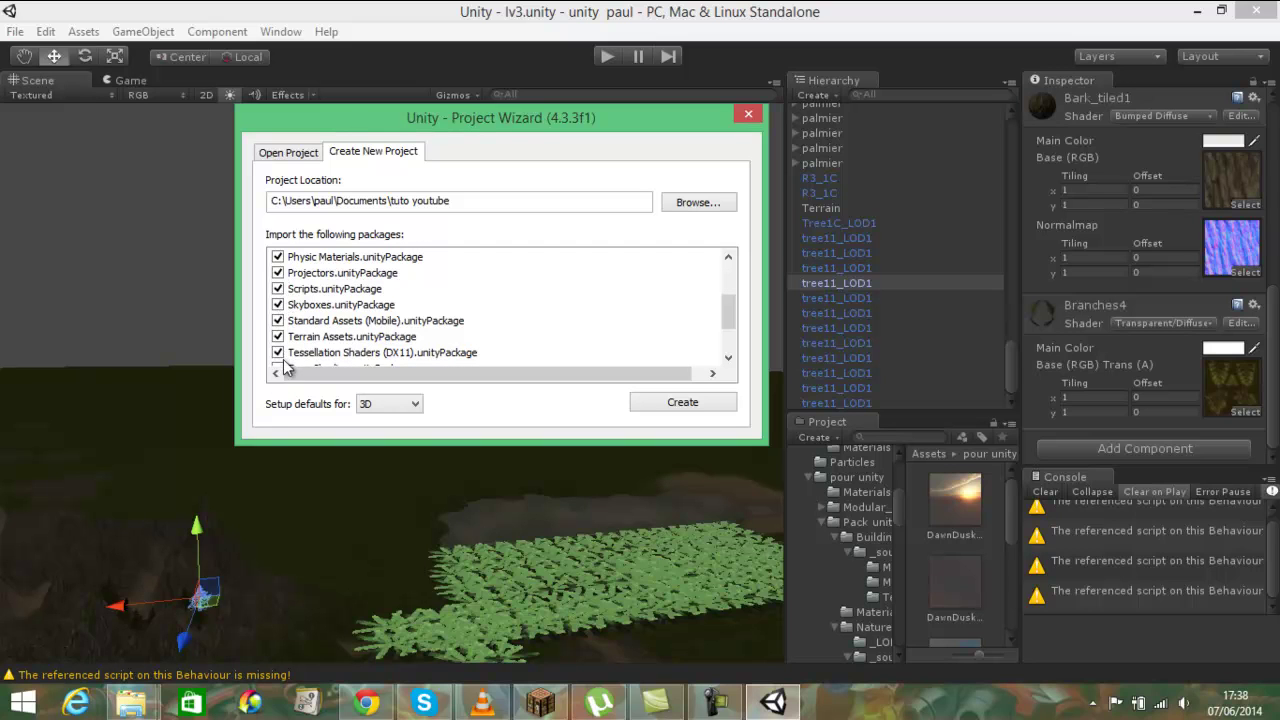
Step: Add the Tree Creator and Water (Basic) packages and create the project
scroll(300, 355, "down", 1)
scroll(296, 338, "down", 1)
left_click(278, 321)
left_click(278, 337)
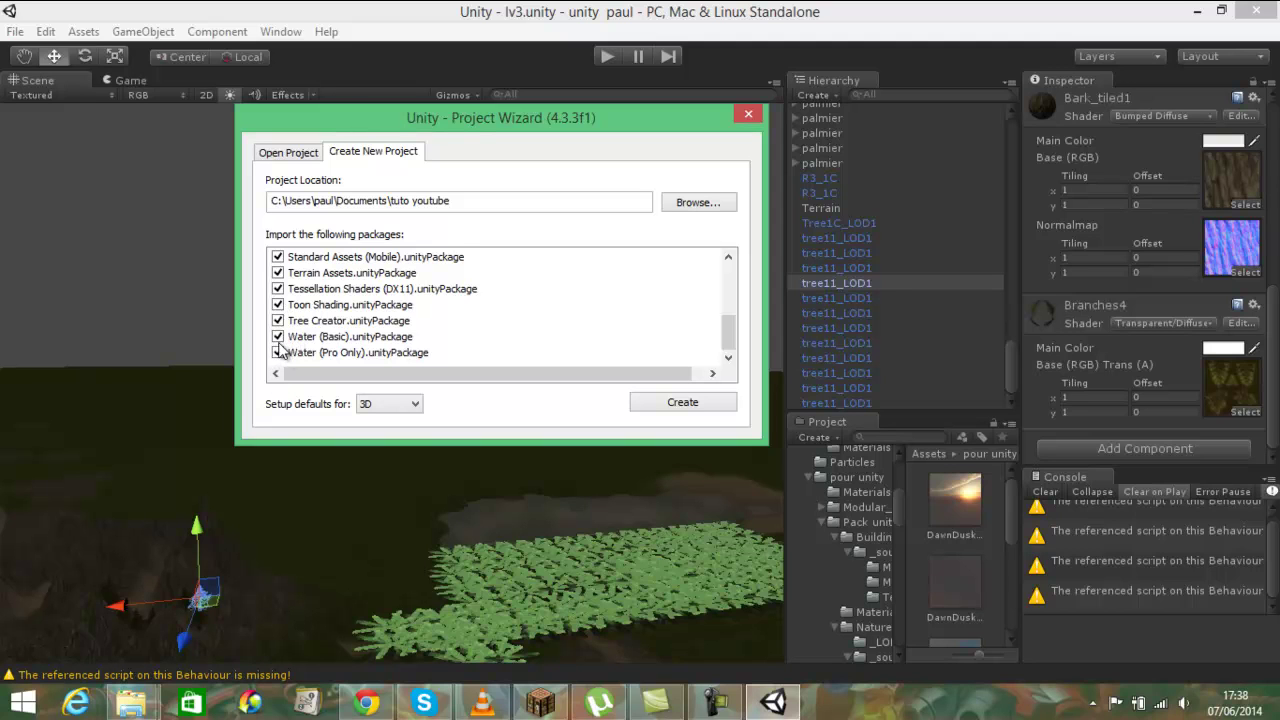
scroll(481, 356, "up", 3)
scroll(481, 356, "up", 1)
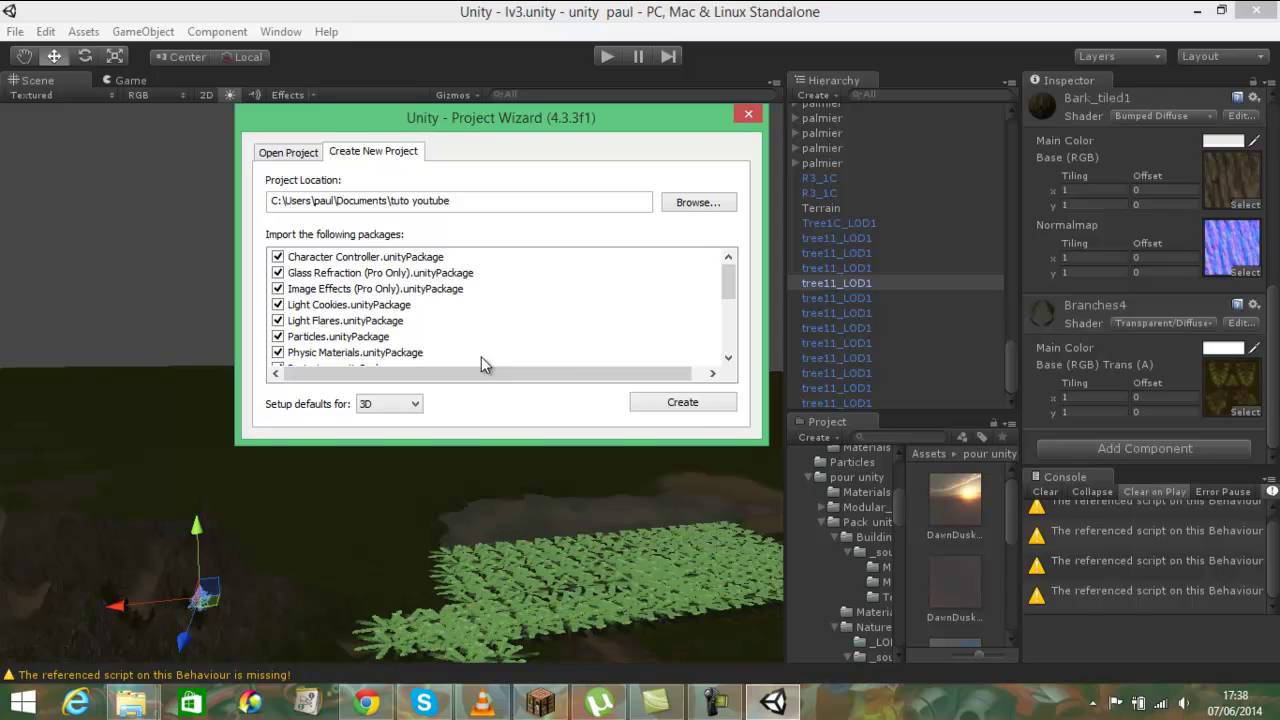
left_click(675, 404)
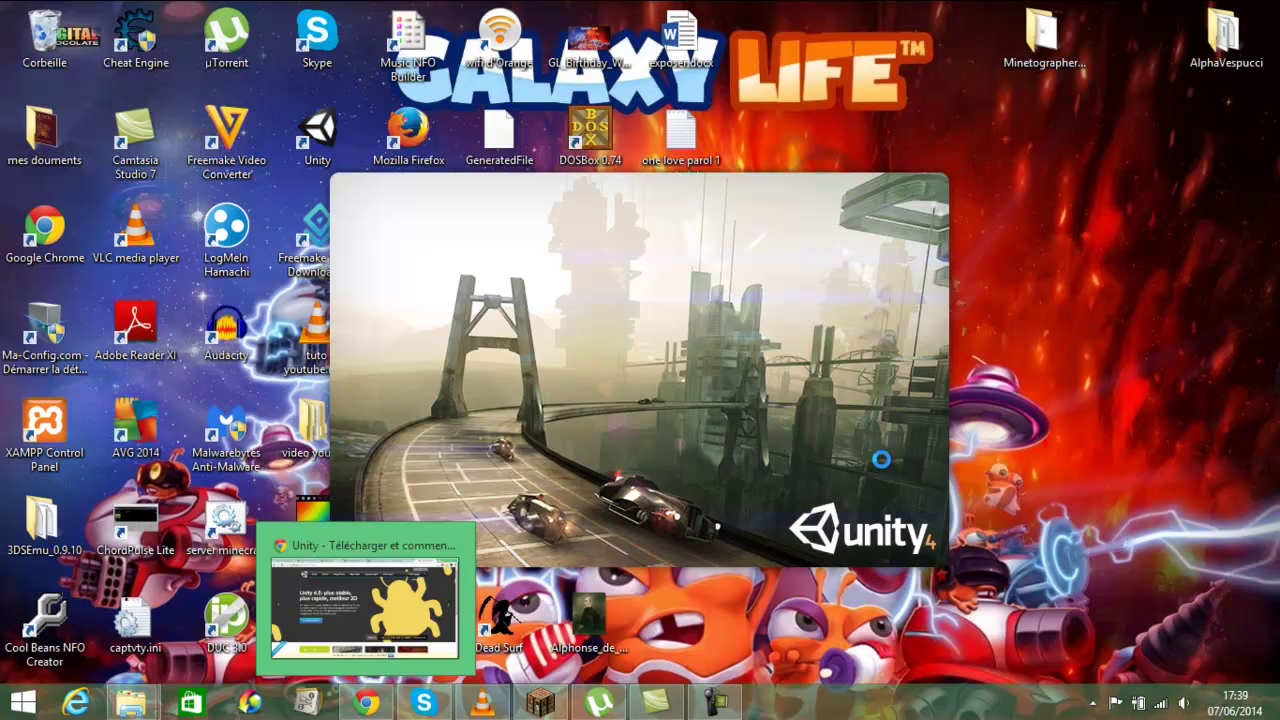
Step: Bring Chrome forward and load the YouTube home page
left_click(362, 683)
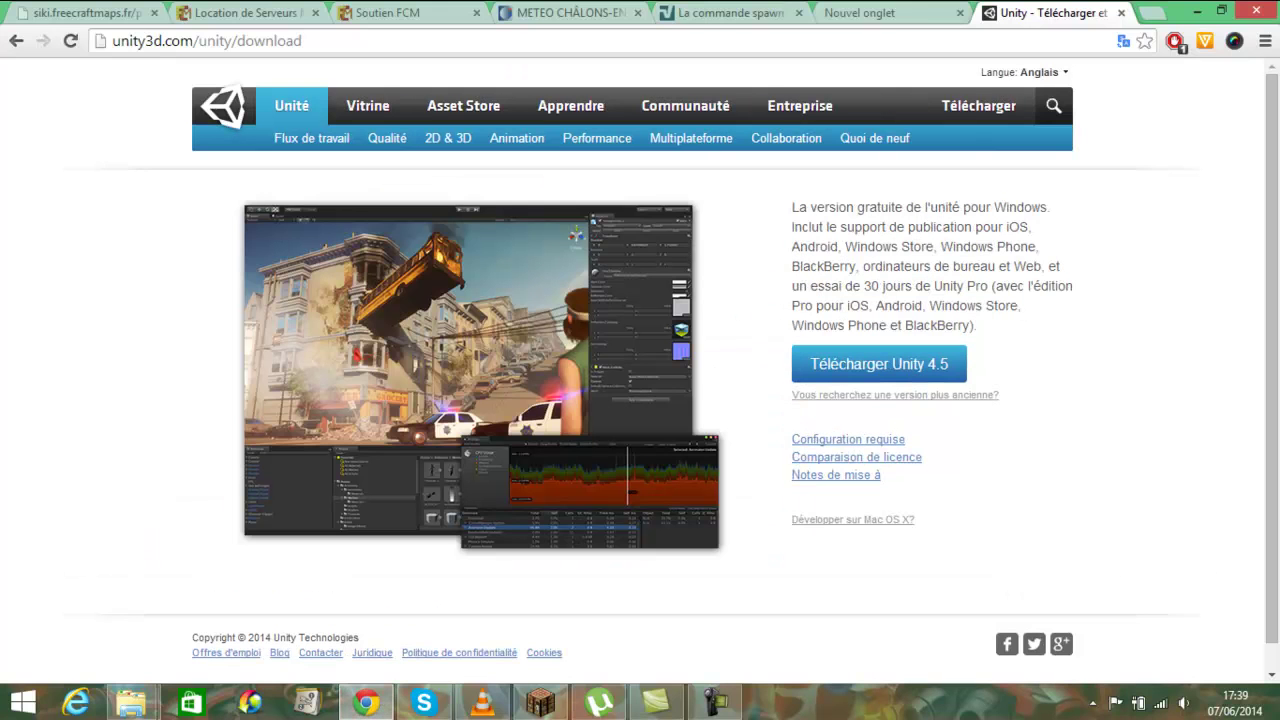
left_click(886, 45)
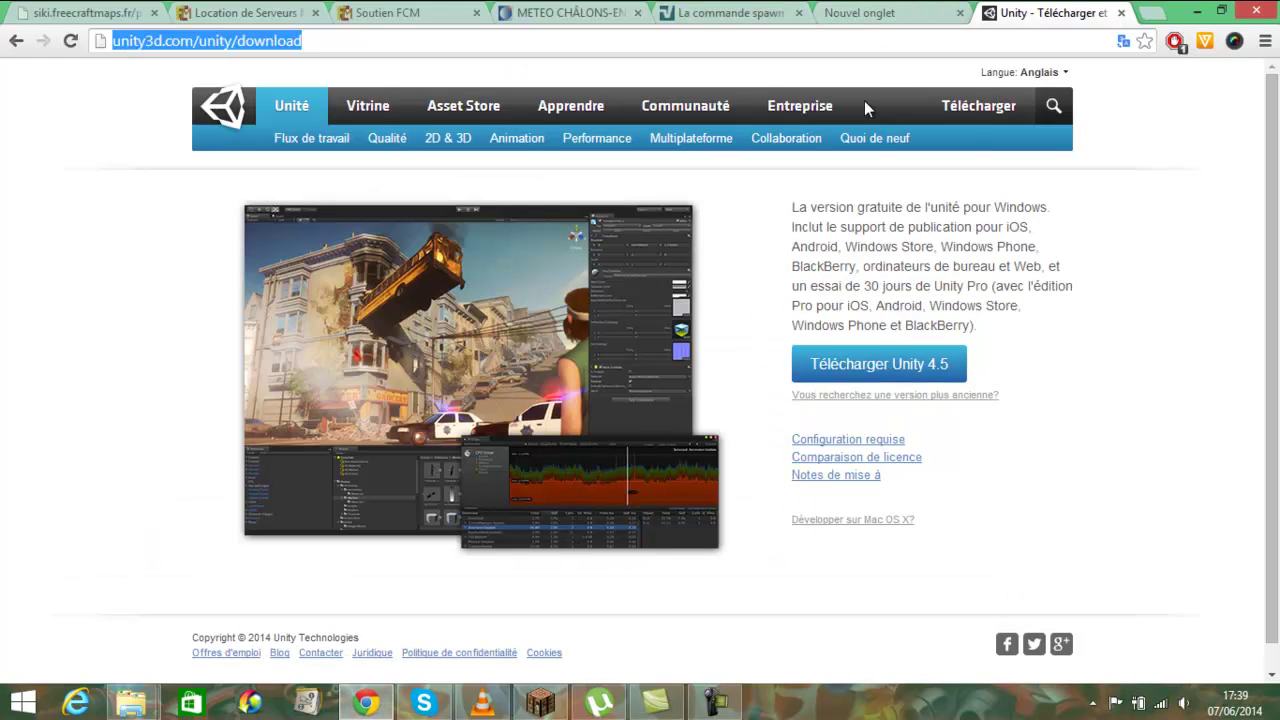
type("youu")
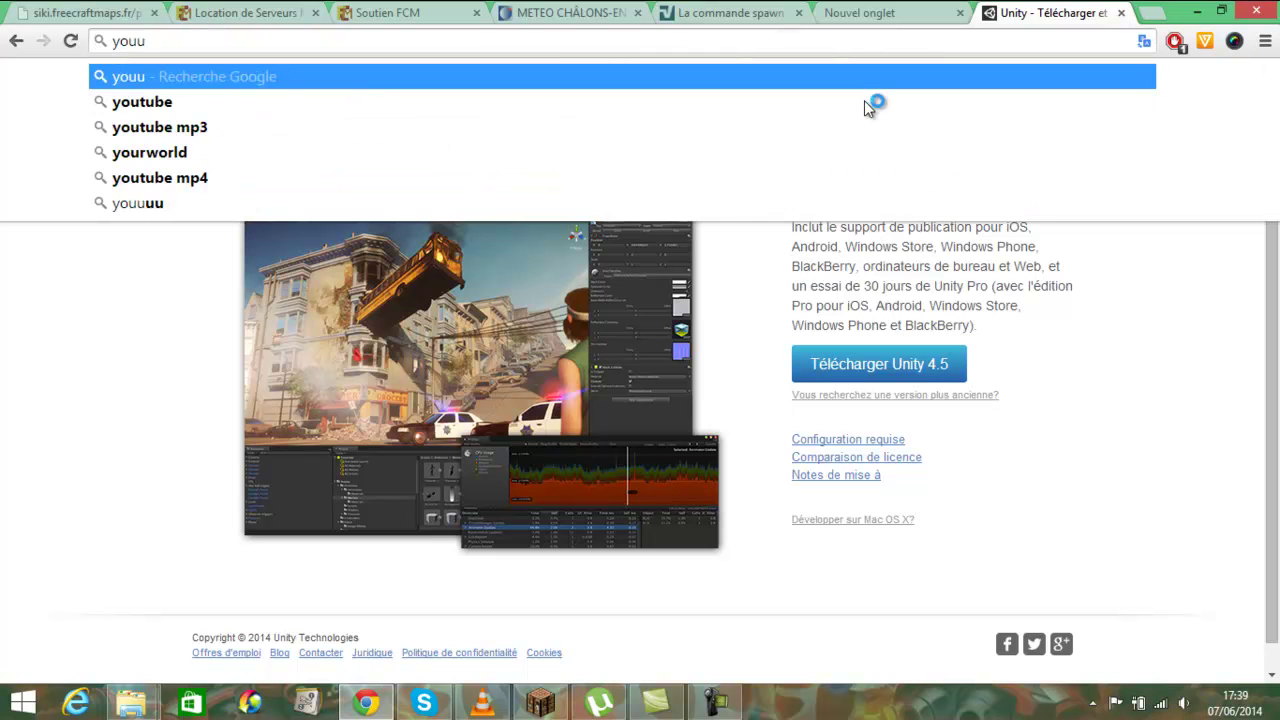
key("BackSpace")
type("tube")
key("Return")
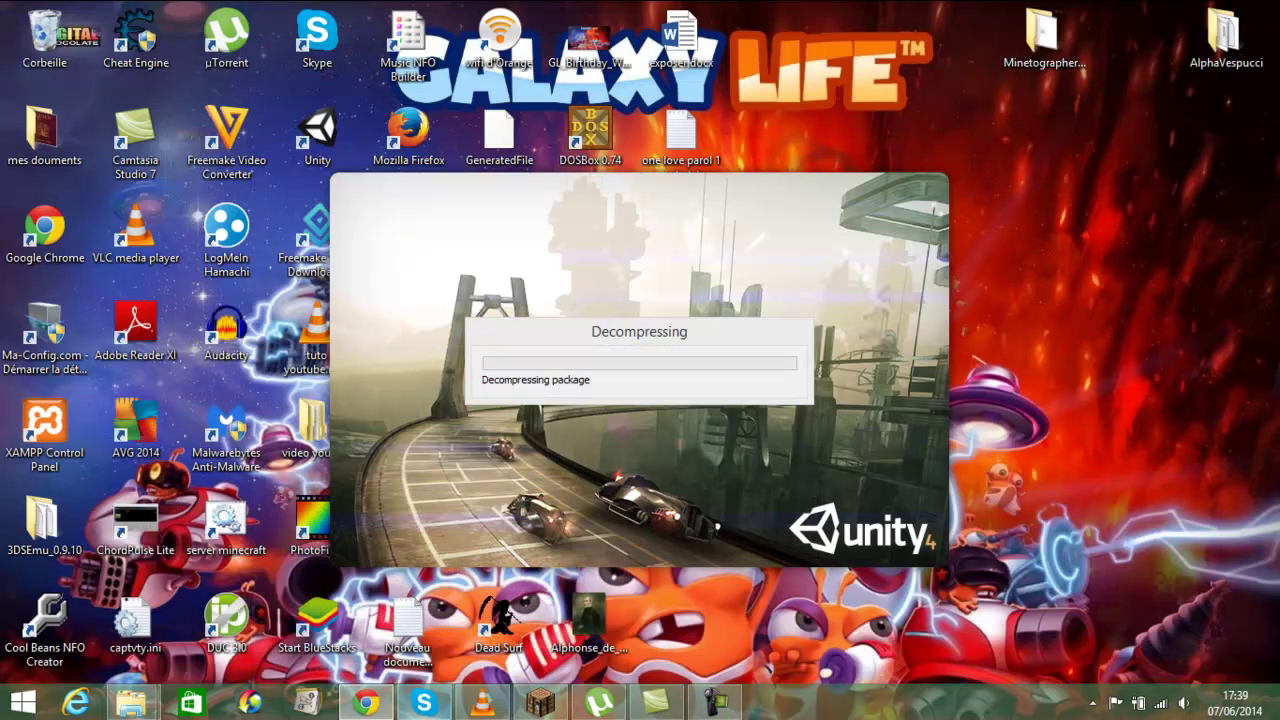
left_click(390, 705)
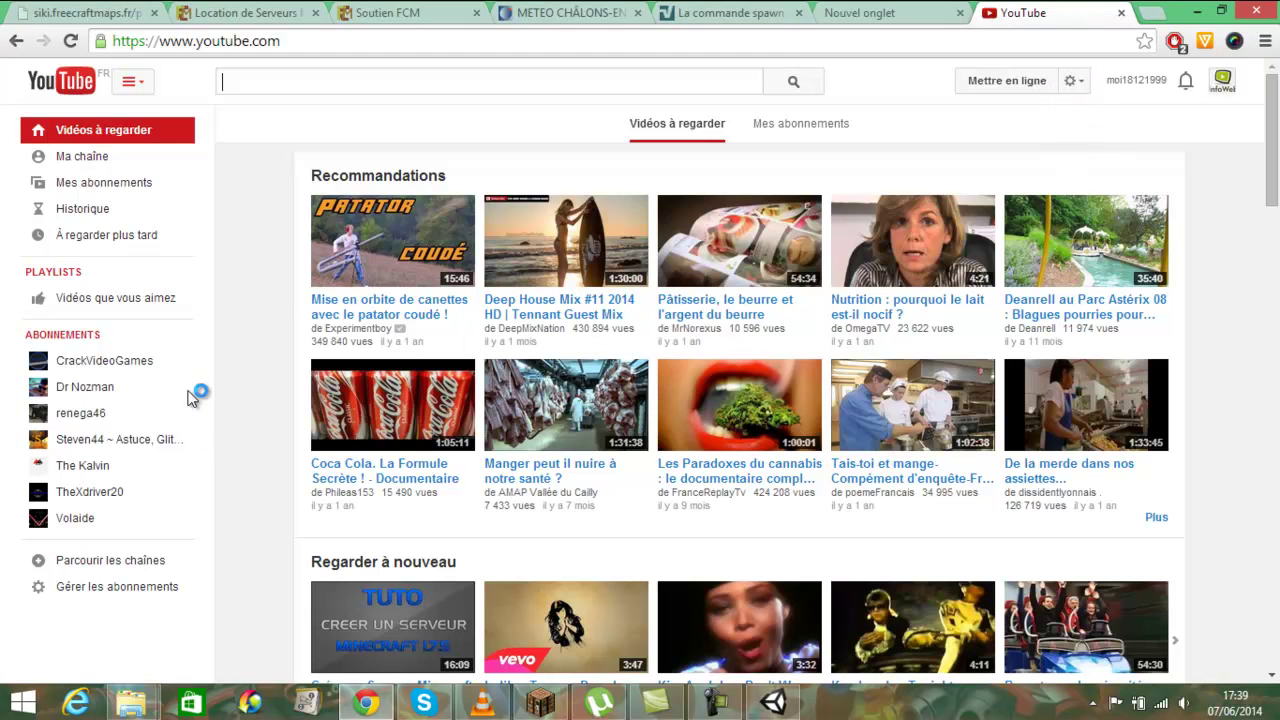
Step: Open the Gestionnaire de vidéos from the channel gear menu
left_click(1072, 82)
left_click(1015, 157)
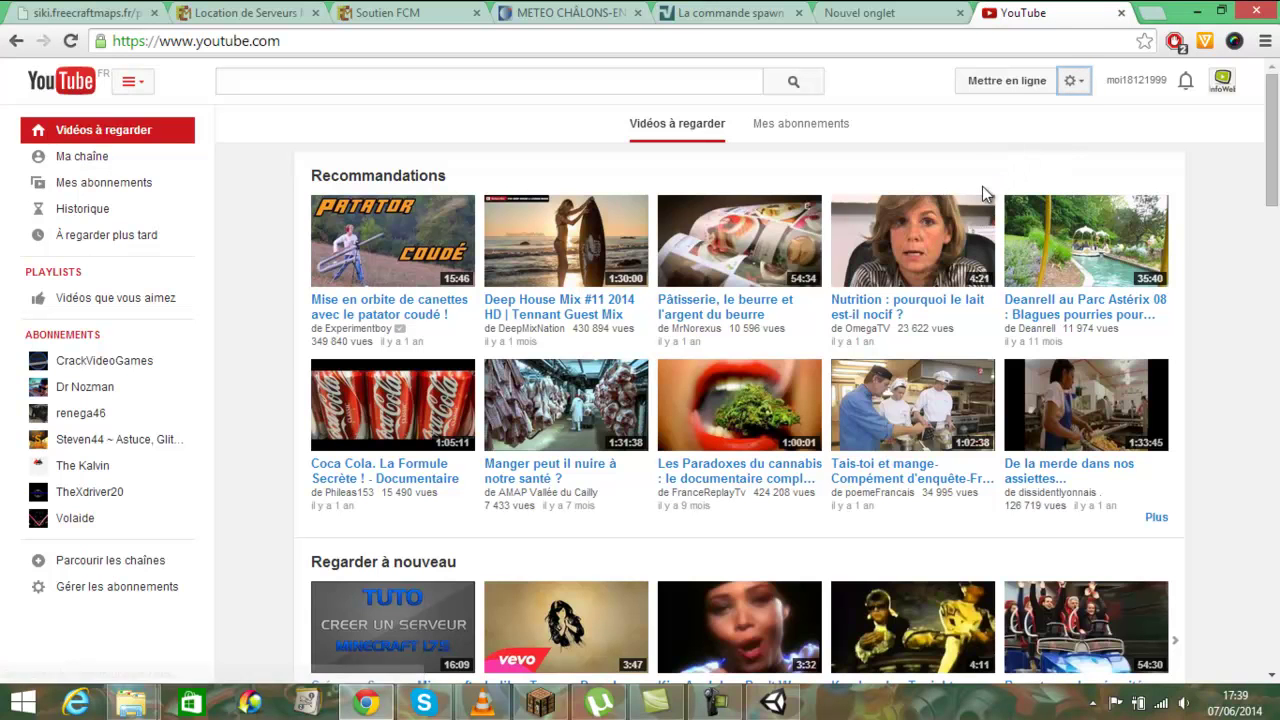
left_click(999, 136)
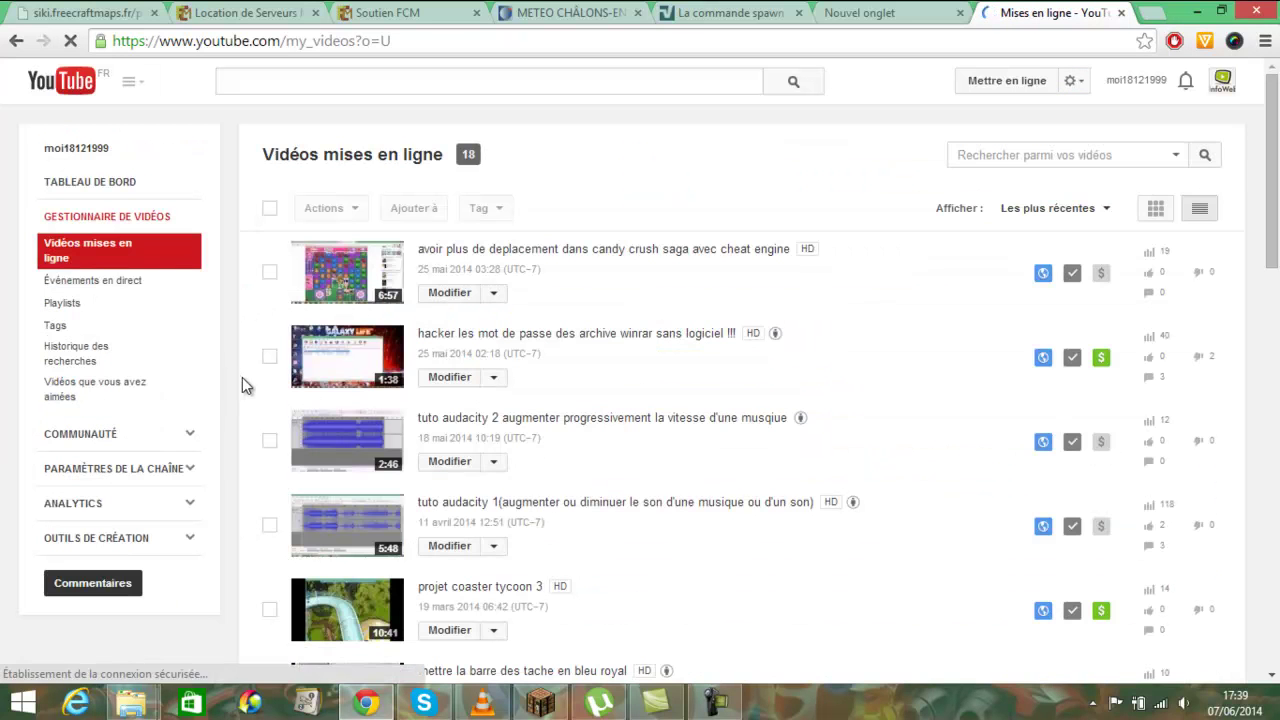
Step: Scroll through the 18 uploaded videos and back to the top of the list
scroll(280, 400, "down", 1)
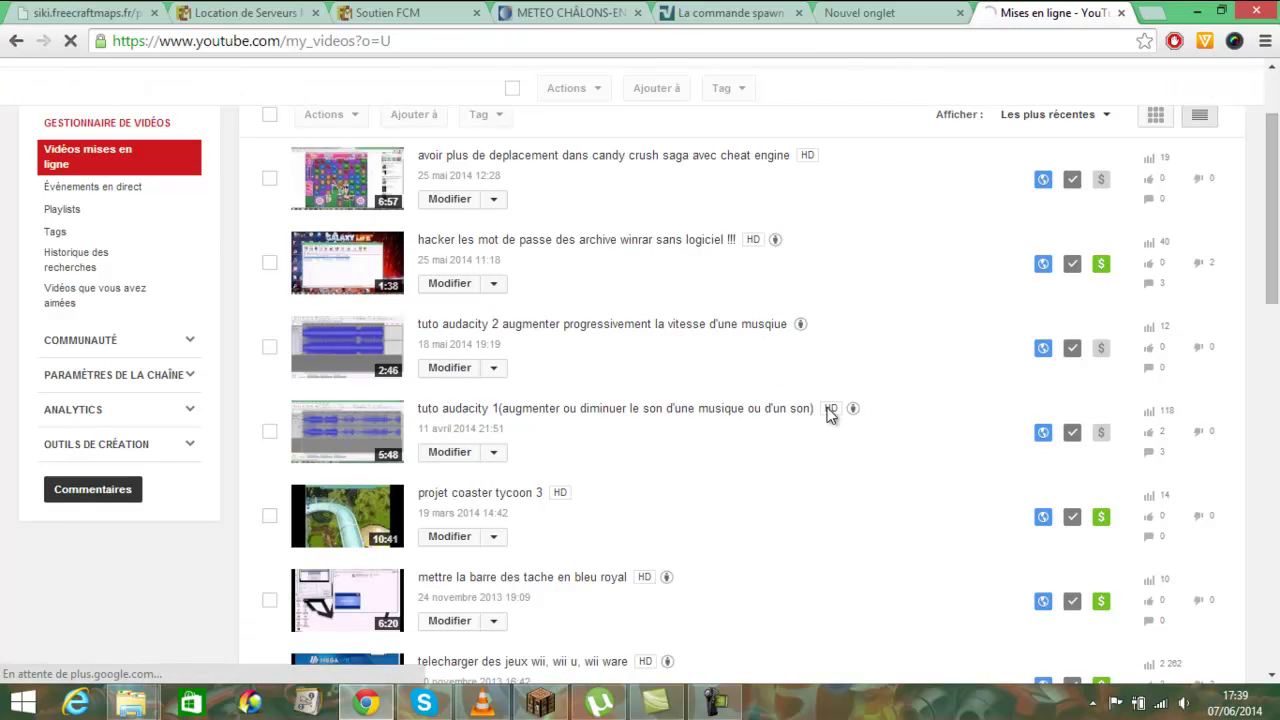
scroll(851, 438, "down", 1)
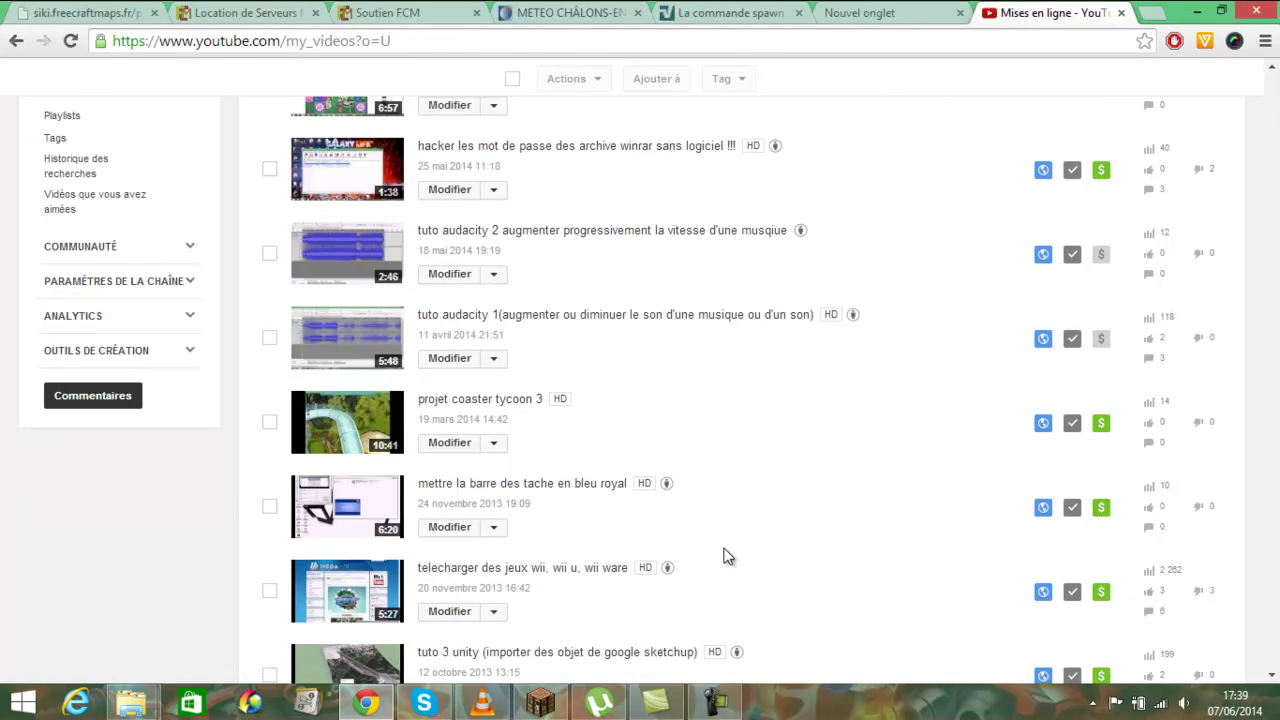
scroll(723, 557, "up", 1)
scroll(723, 557, "up", 1)
scroll(723, 557, "down", 1)
scroll(723, 540, "down", 4)
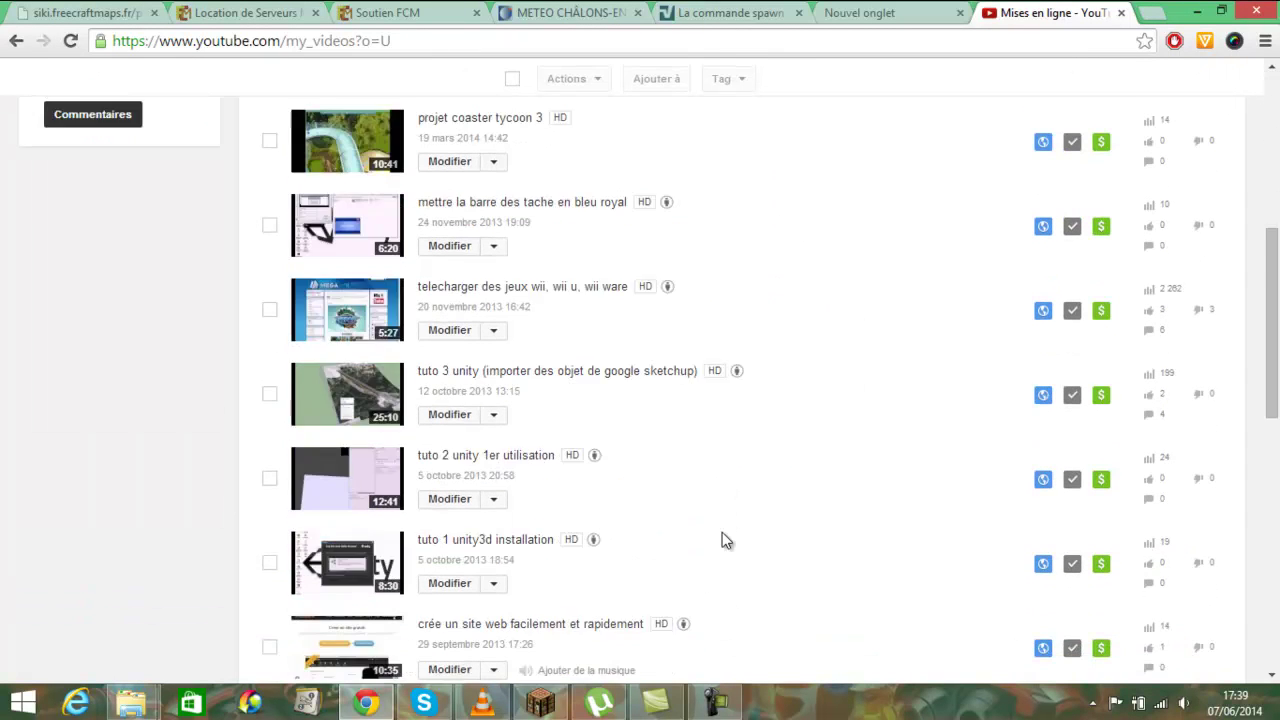
scroll(723, 537, "down", 2)
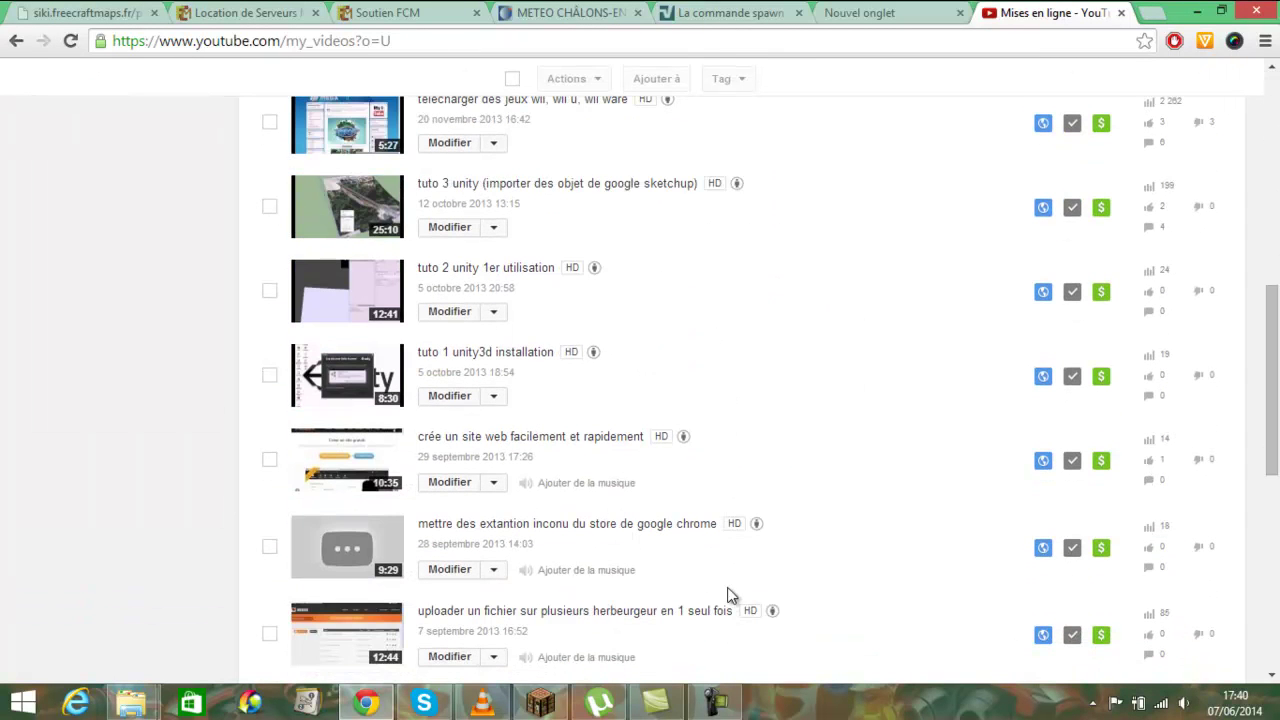
scroll(724, 592, "down", 1)
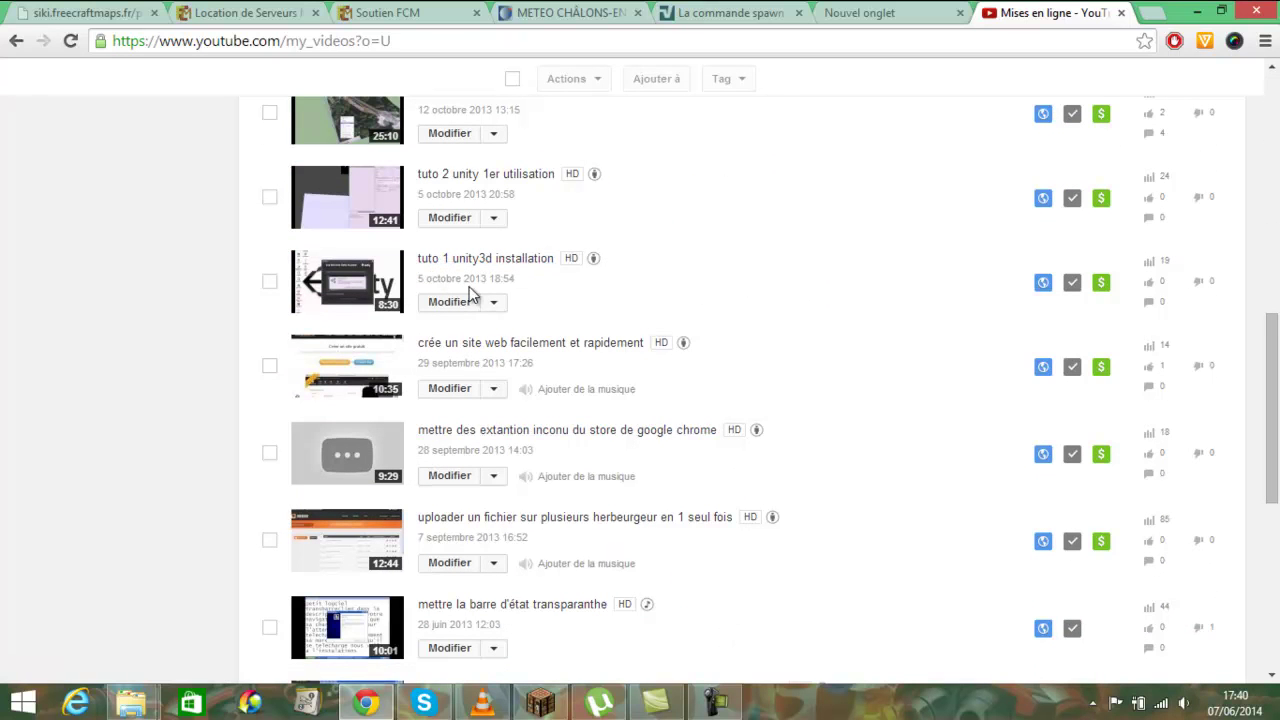
scroll(157, 545, "down", 3)
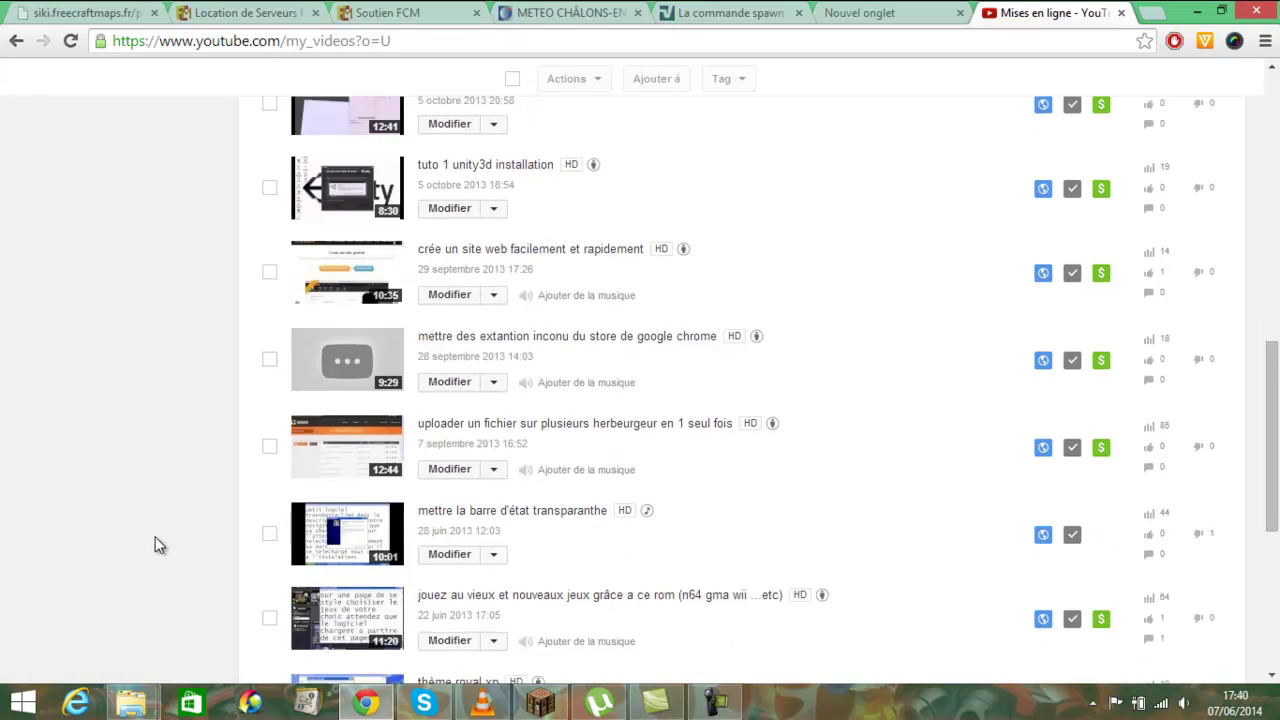
scroll(157, 545, "down", 3)
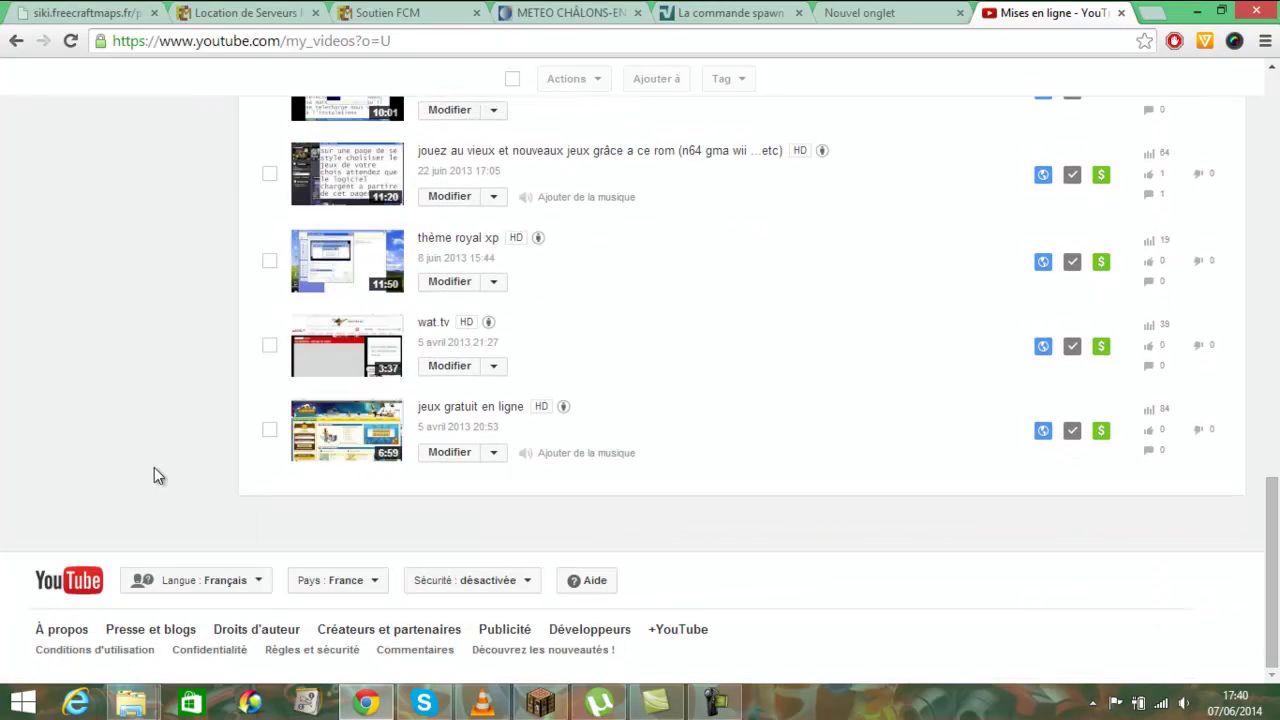
scroll(64, 406, "up", 2)
scroll(64, 406, "up", 2)
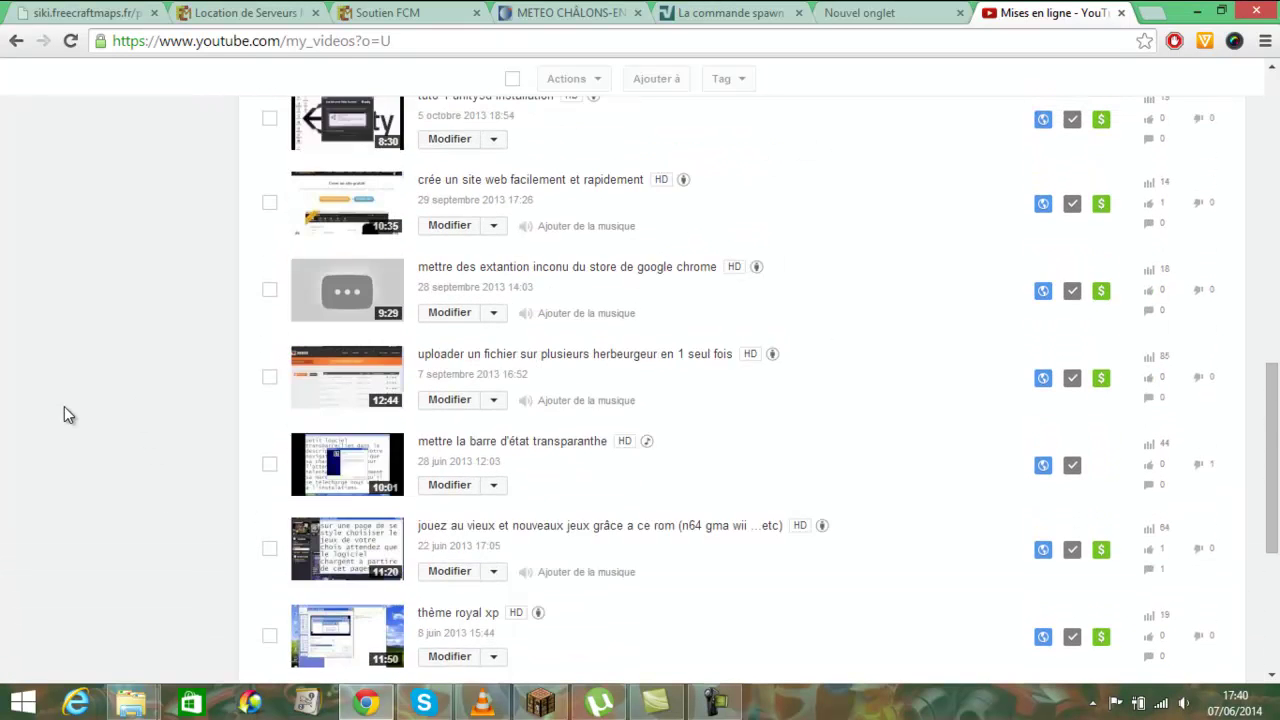
scroll(64, 406, "up", 2)
scroll(65, 414, "up", 2)
scroll(67, 420, "up", 3)
scroll(166, 445, "up", 1)
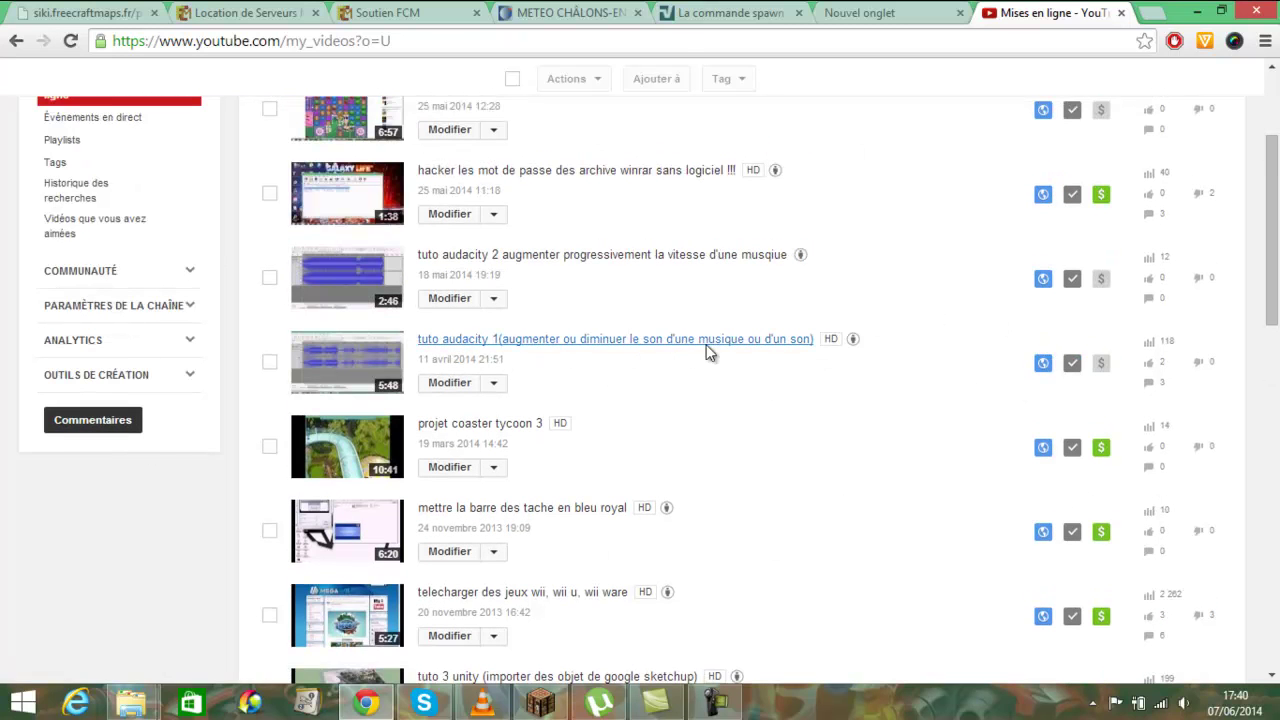
scroll(1000, 455, "up", 1)
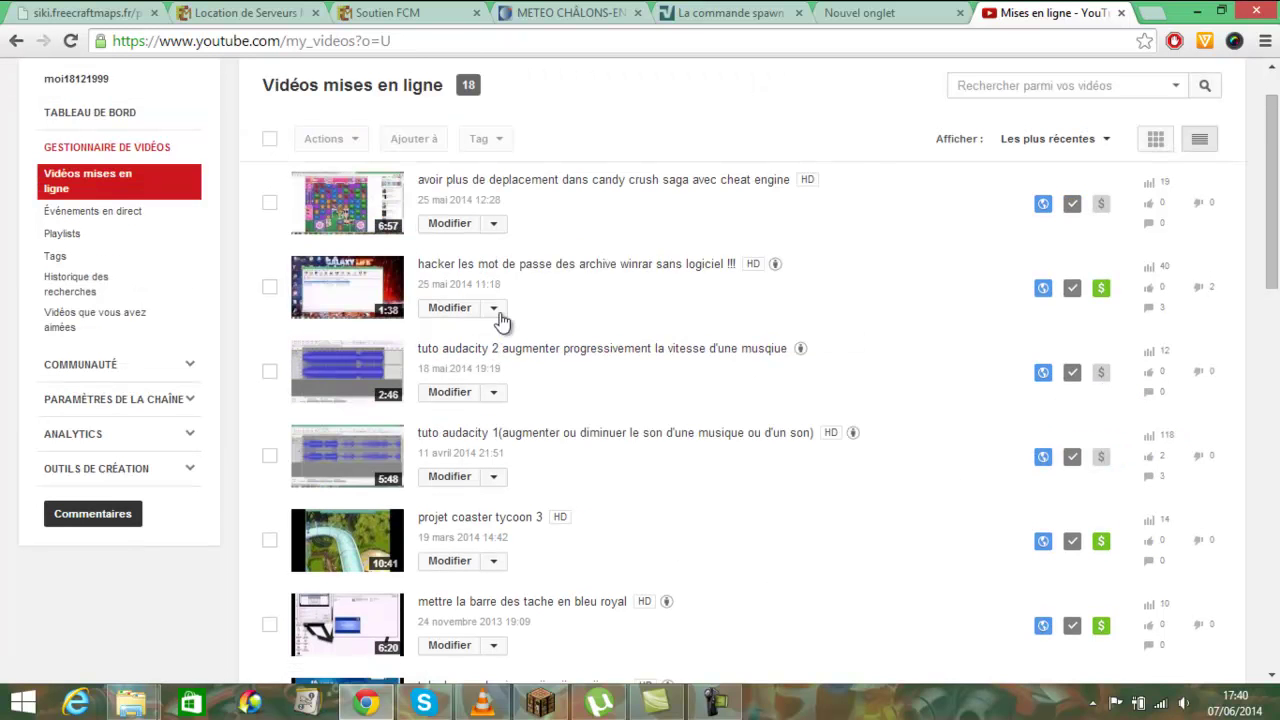
Step: Minimize Chrome to reveal Unity's unpacking progress and pause the screen recorder
left_click(1197, 10)
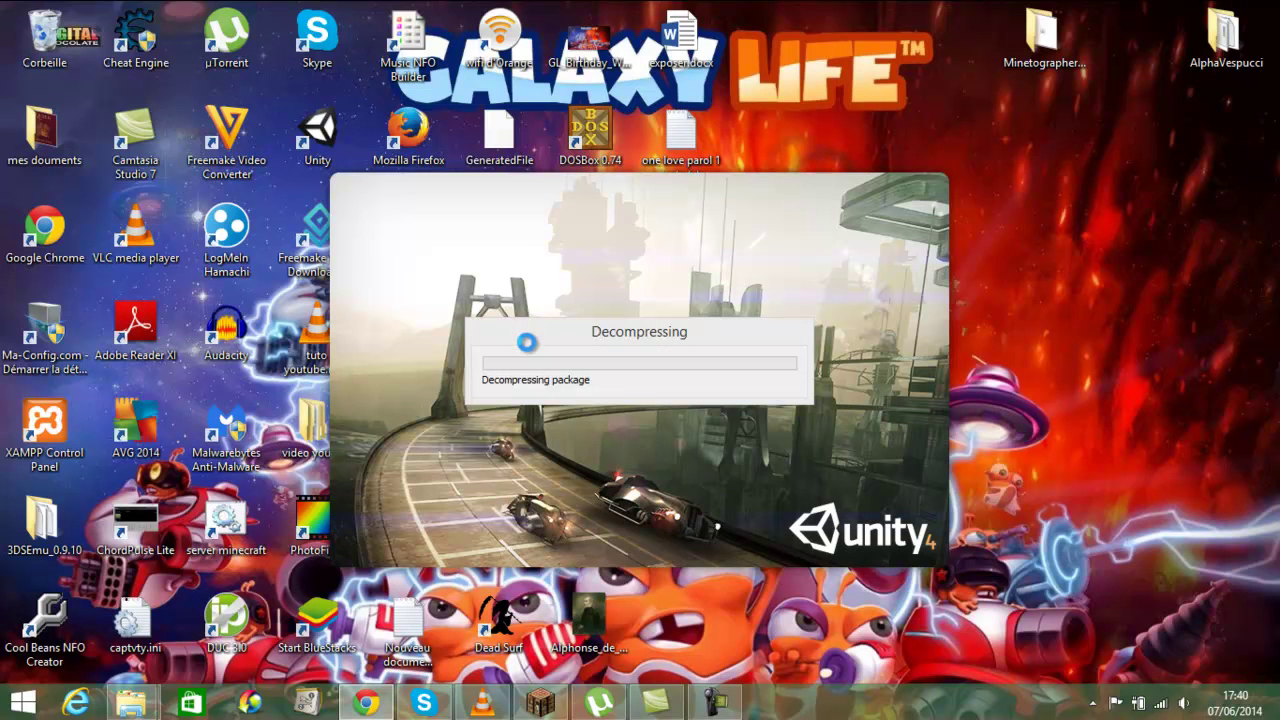
left_click(715, 703)
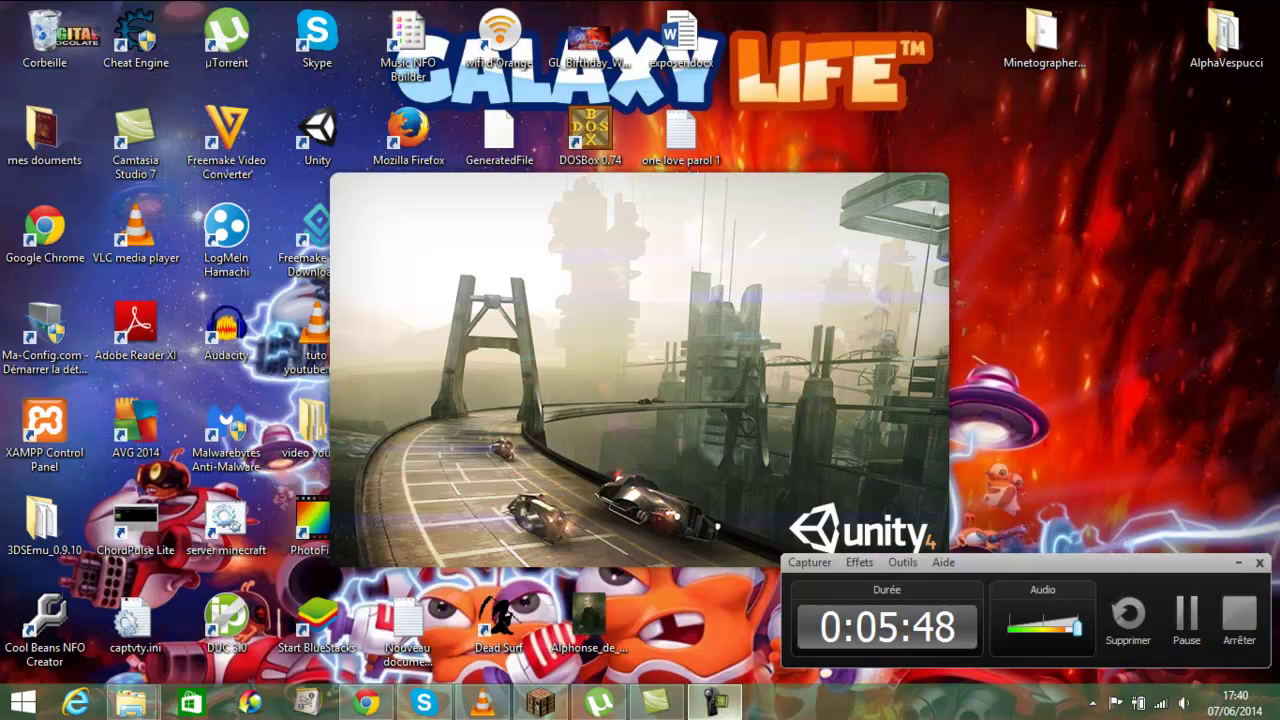
left_click(1186, 615)
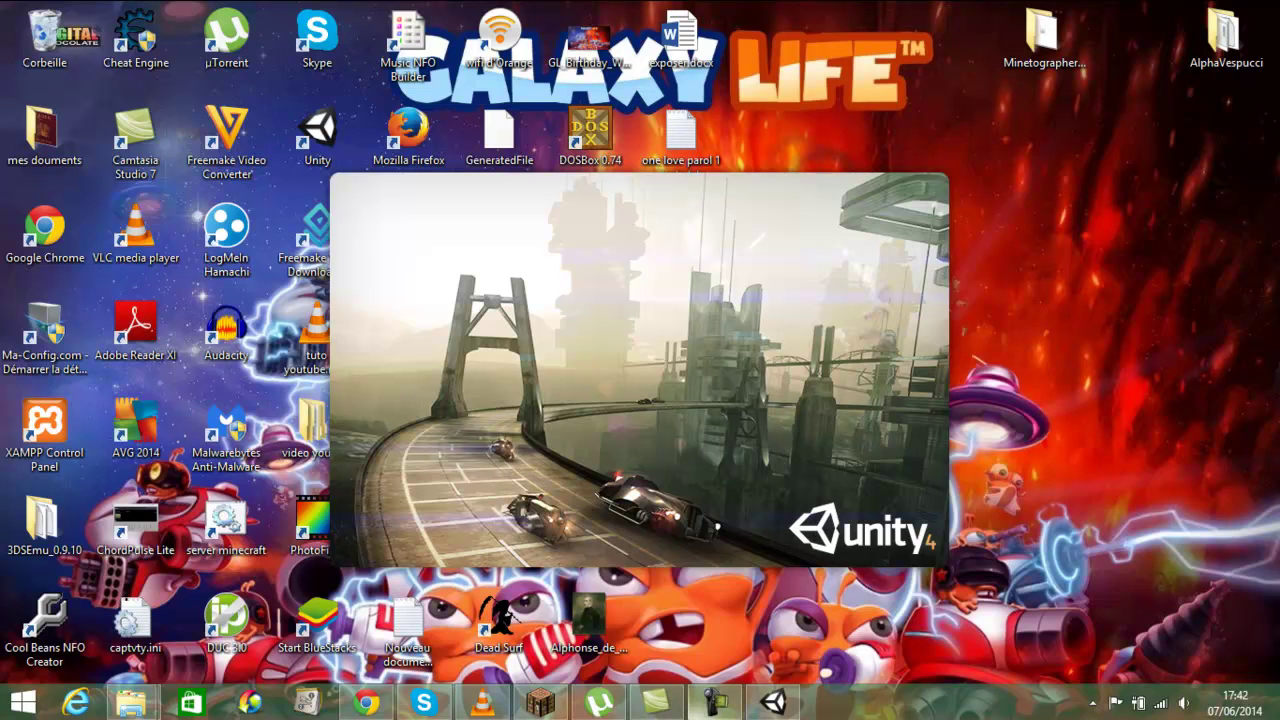
left_click(715, 703)
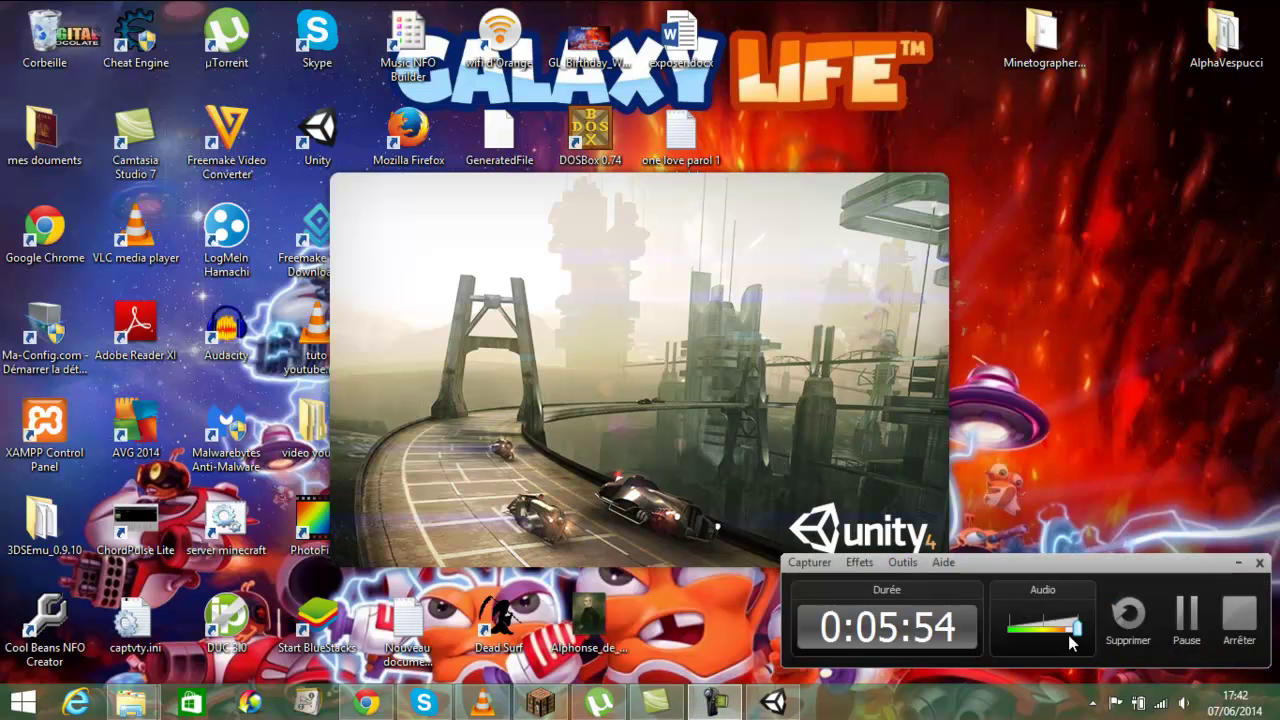
Step: Close the Welcome To Unity window and select Main Camera in the Hierarchy
left_click(1190, 622)
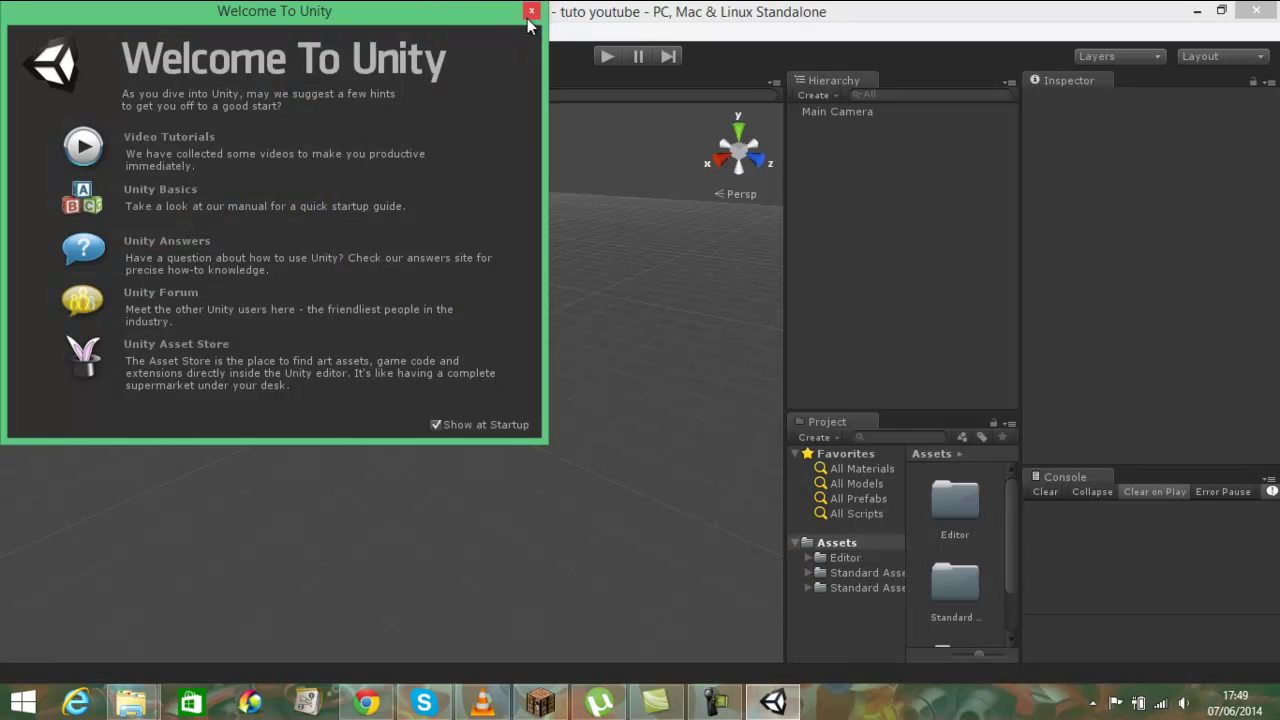
left_click(531, 12)
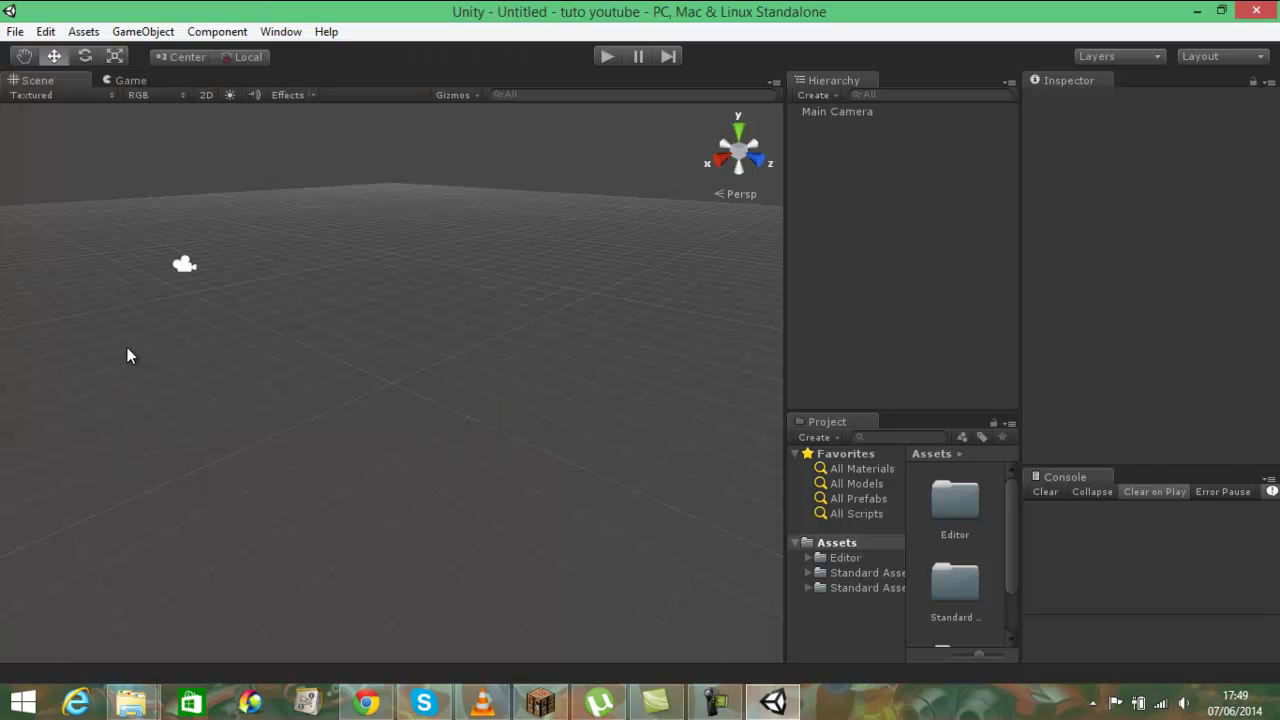
left_click(842, 115)
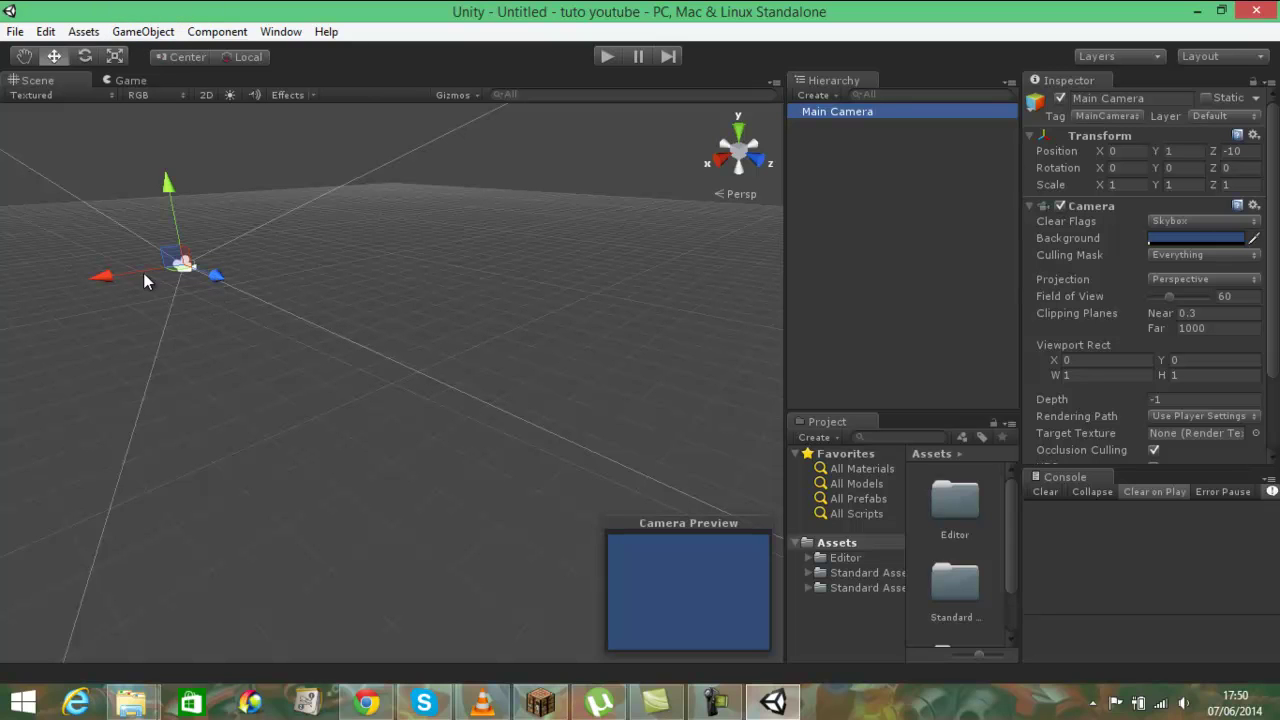
Step: Create a Terrain object through GameObject > Create Other > Terrain
left_click(128, 36)
mouse_move(243, 85)
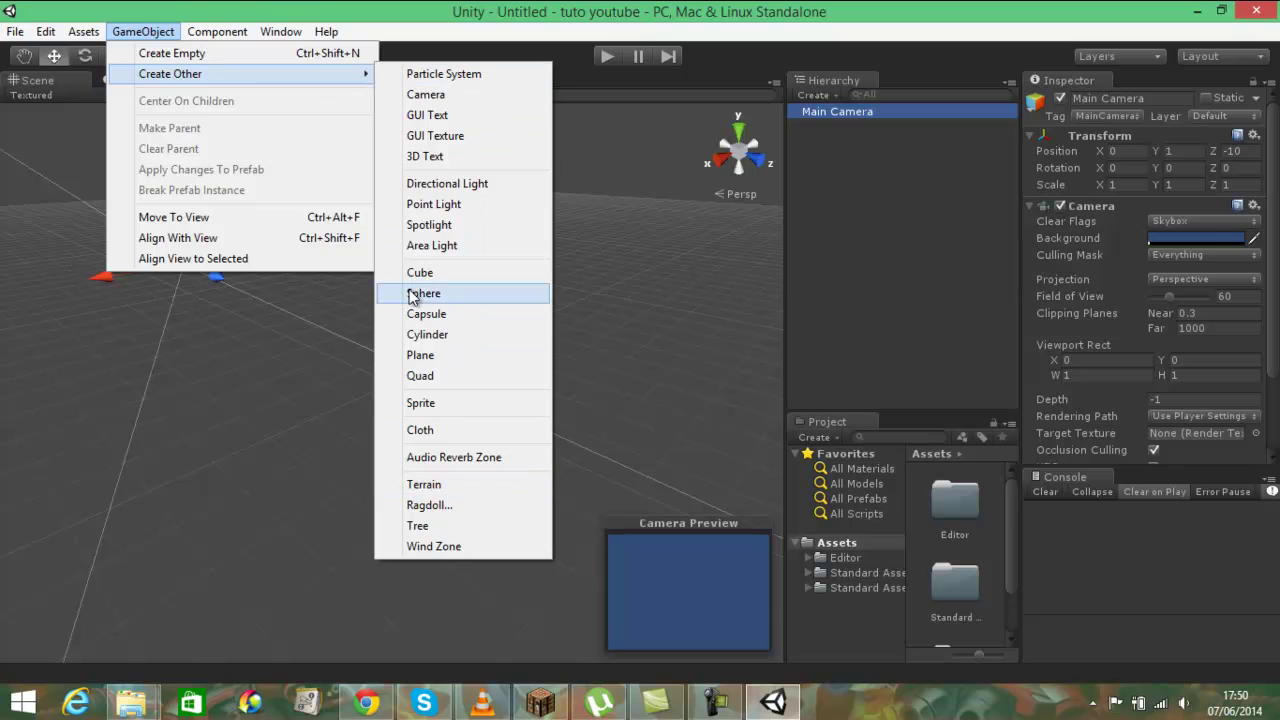
mouse_move(281, 31)
left_click(179, 428)
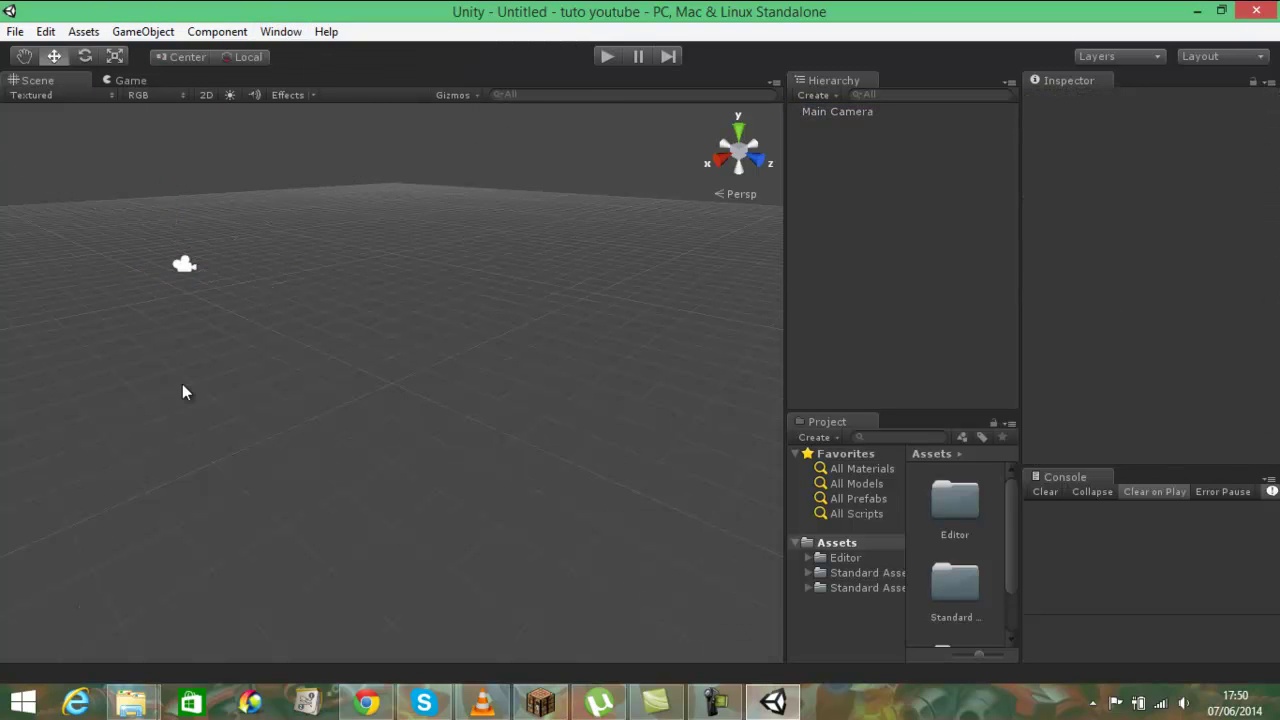
left_click(143, 31)
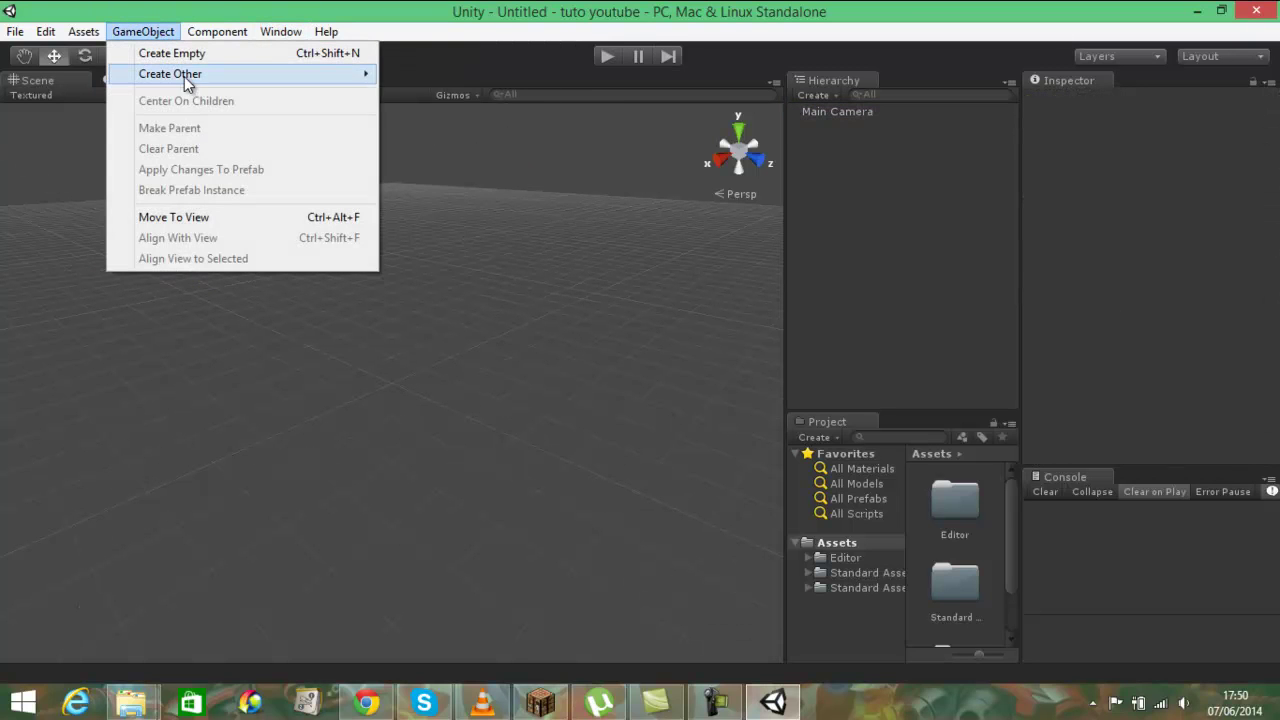
mouse_move(184, 76)
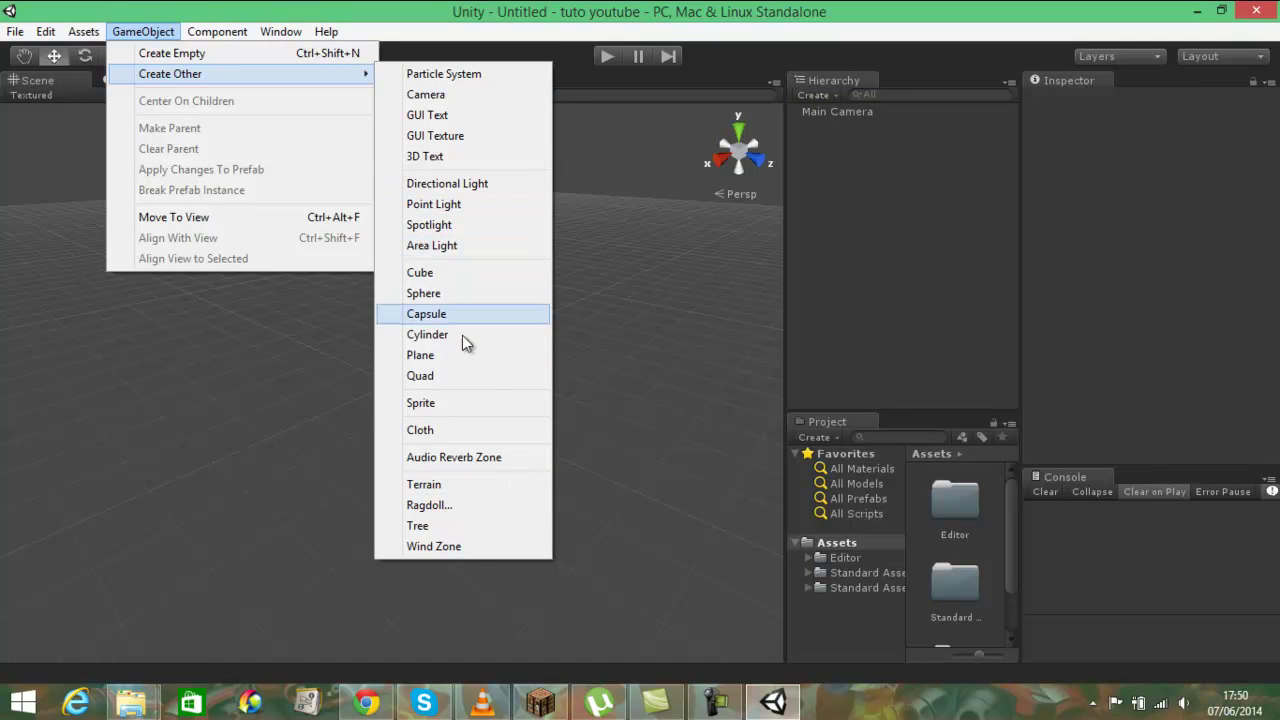
left_click(466, 484)
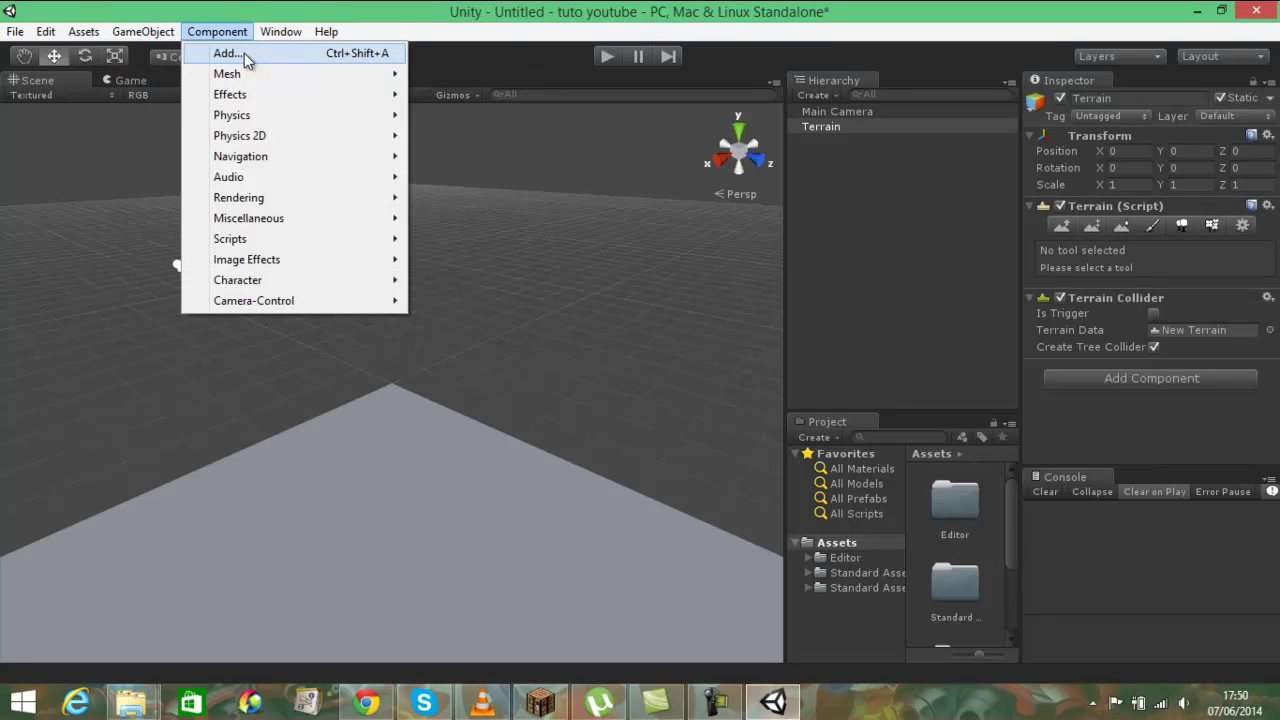
mouse_move(281, 33)
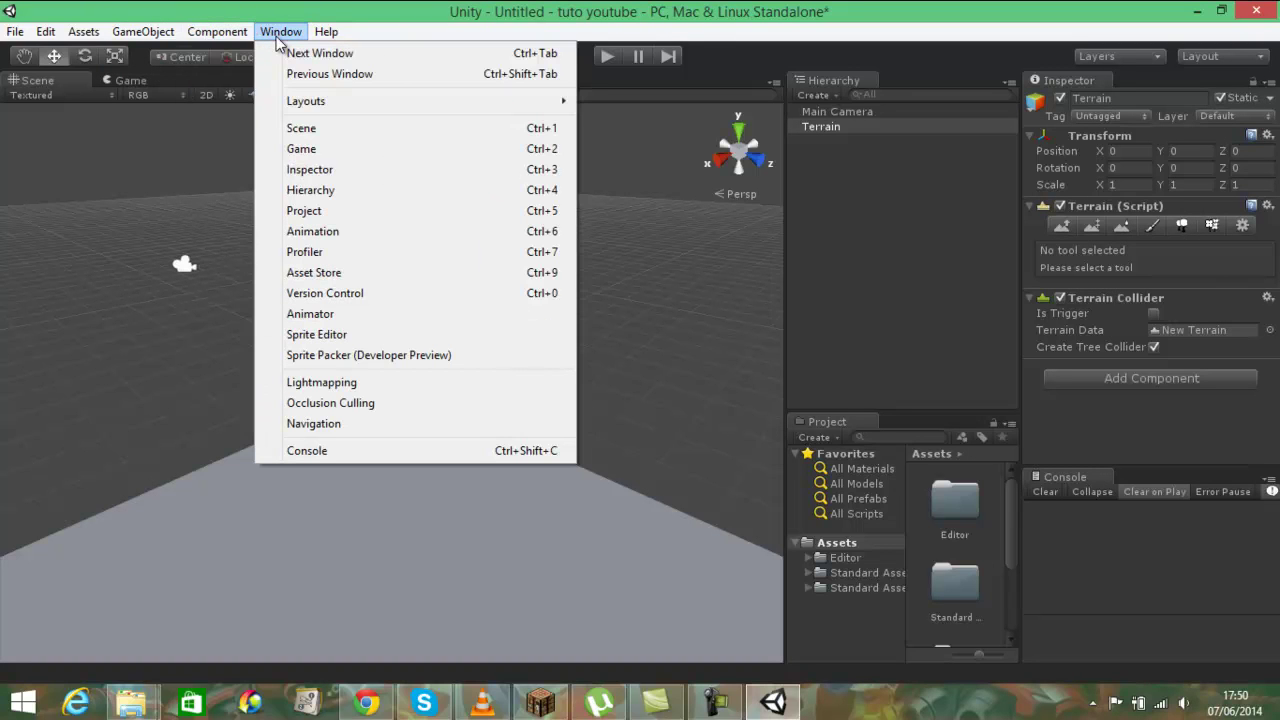
mouse_move(325, 109)
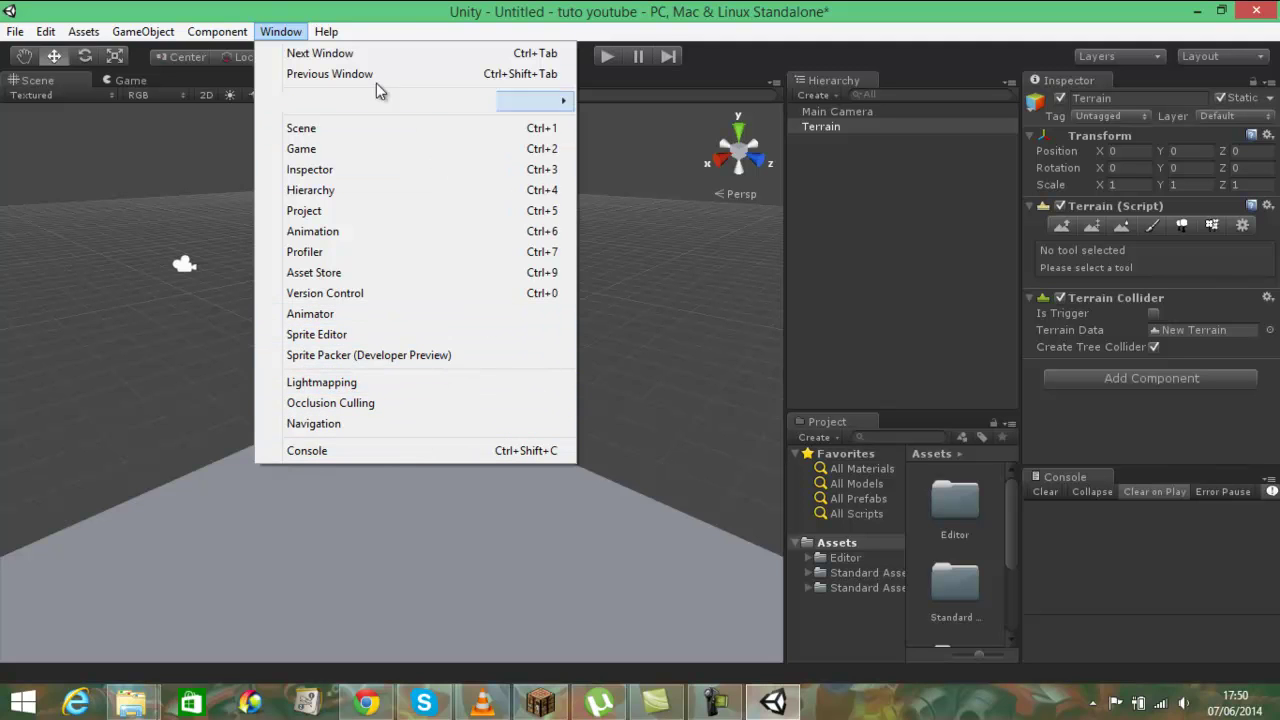
mouse_move(158, 33)
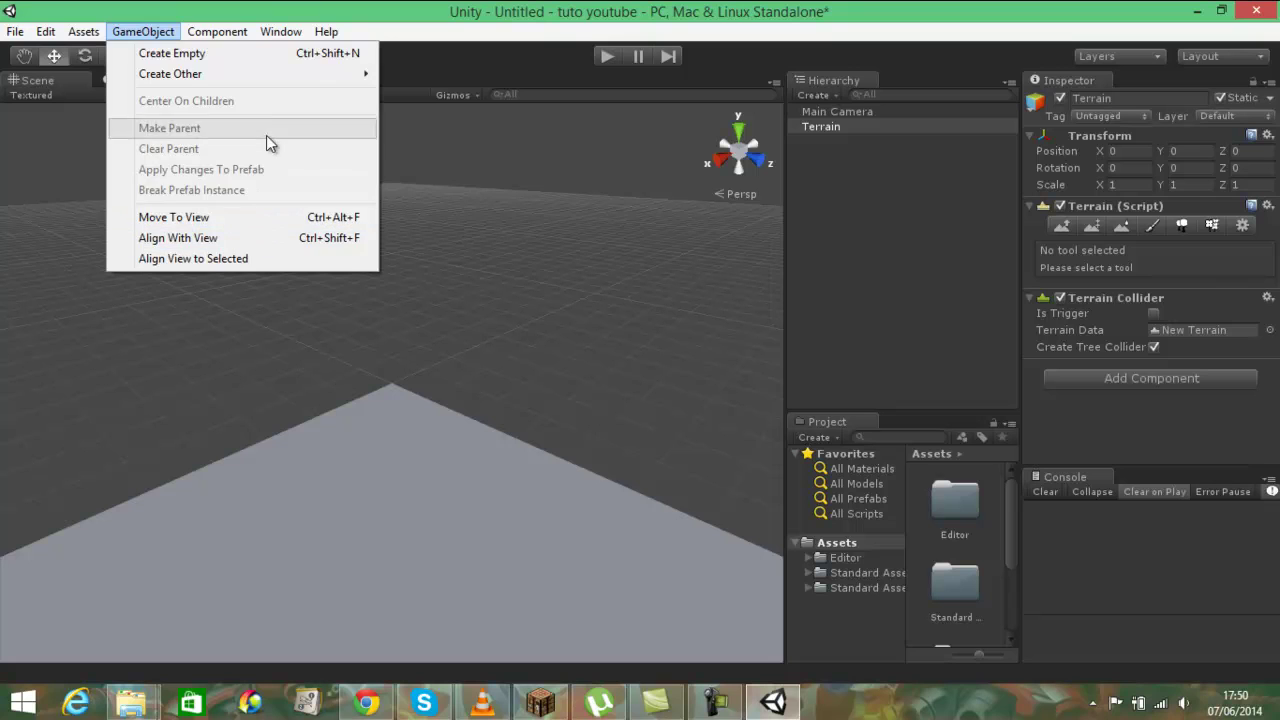
mouse_move(227, 35)
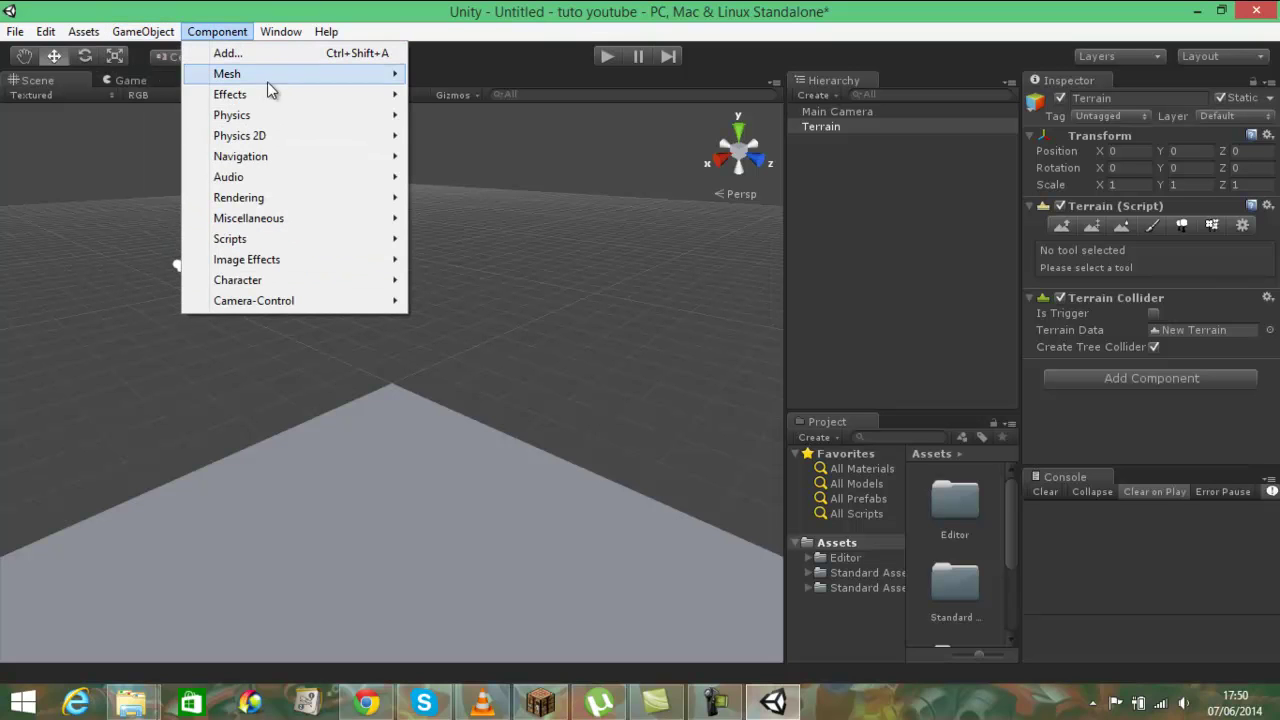
mouse_move(87, 38)
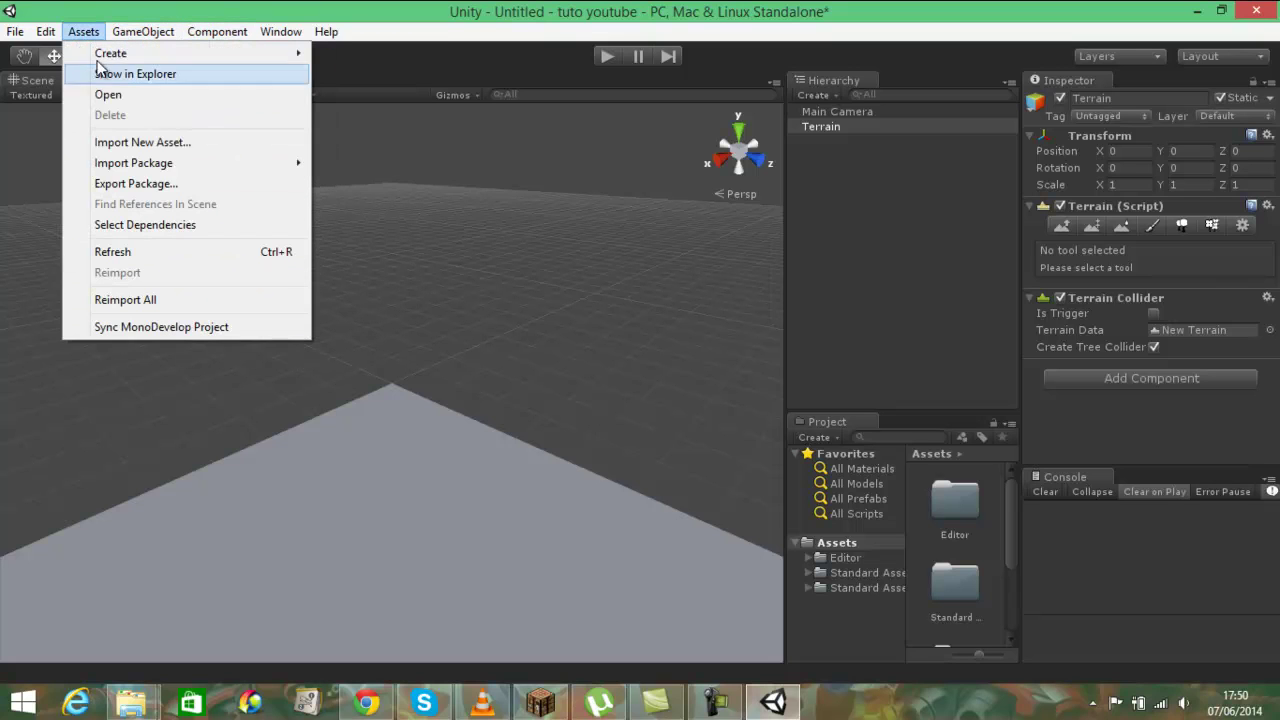
mouse_move(50, 32)
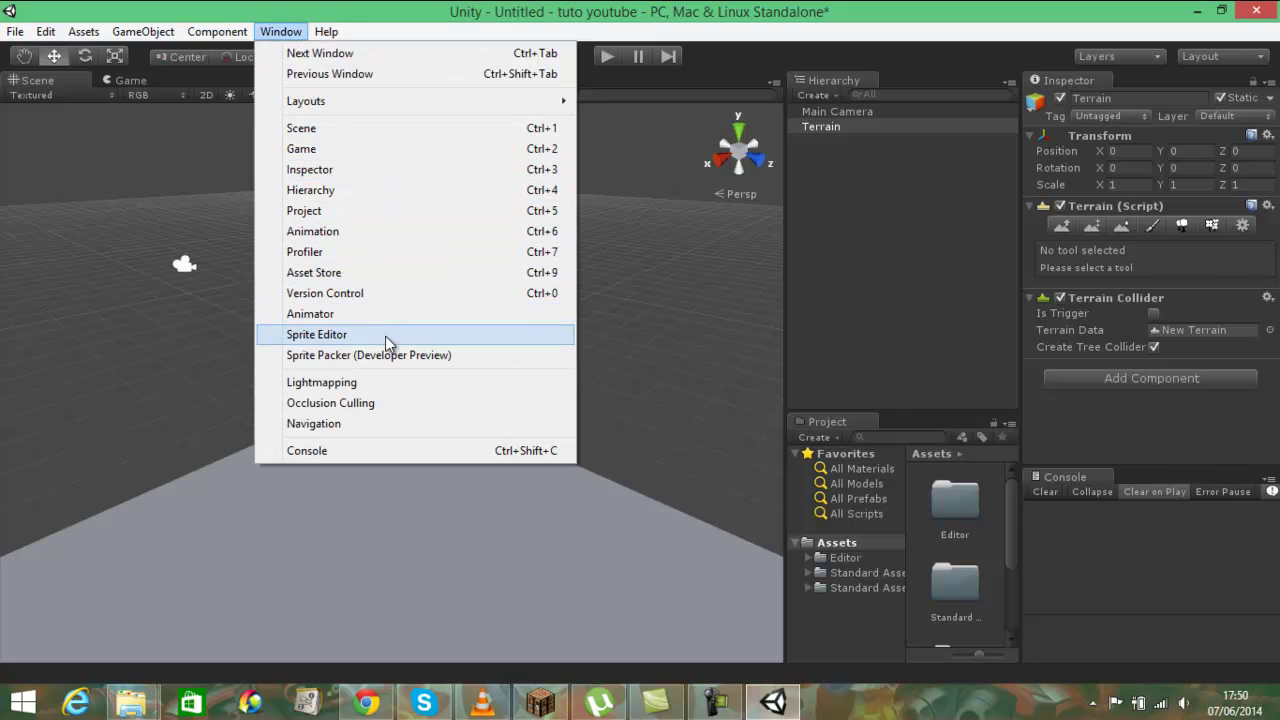
left_click(401, 386)
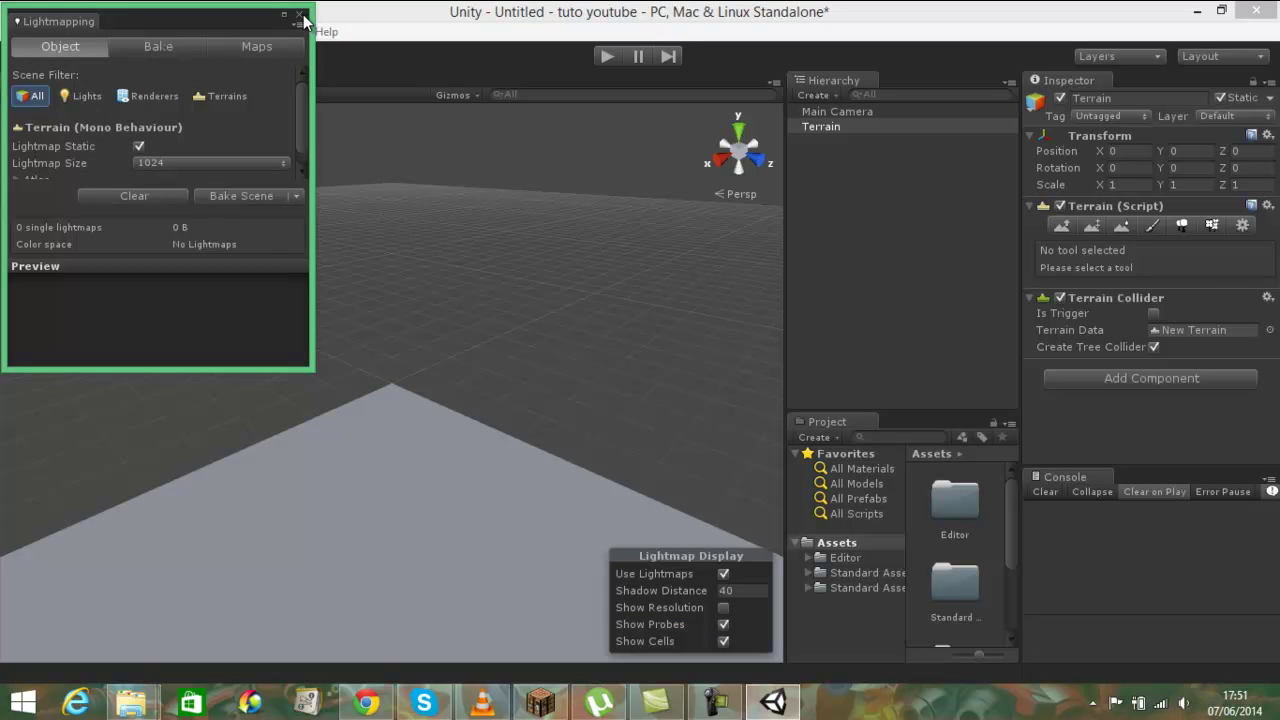
left_click(301, 17)
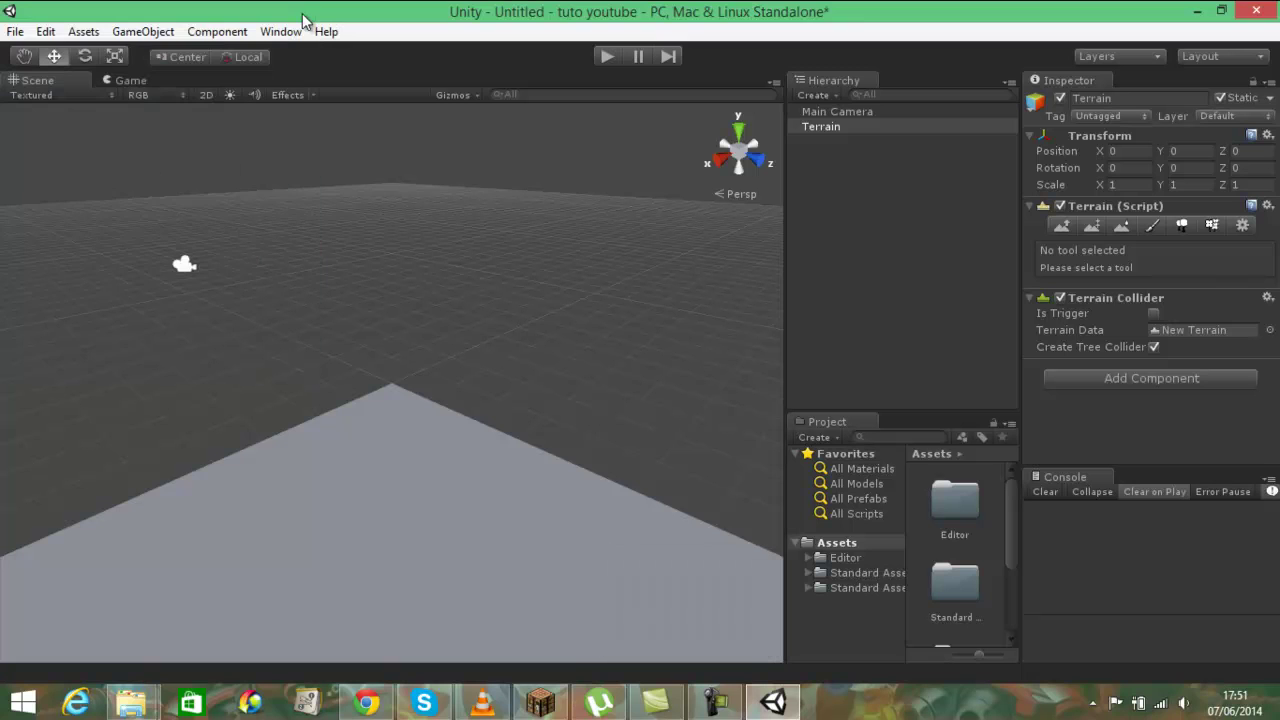
left_click(143, 31)
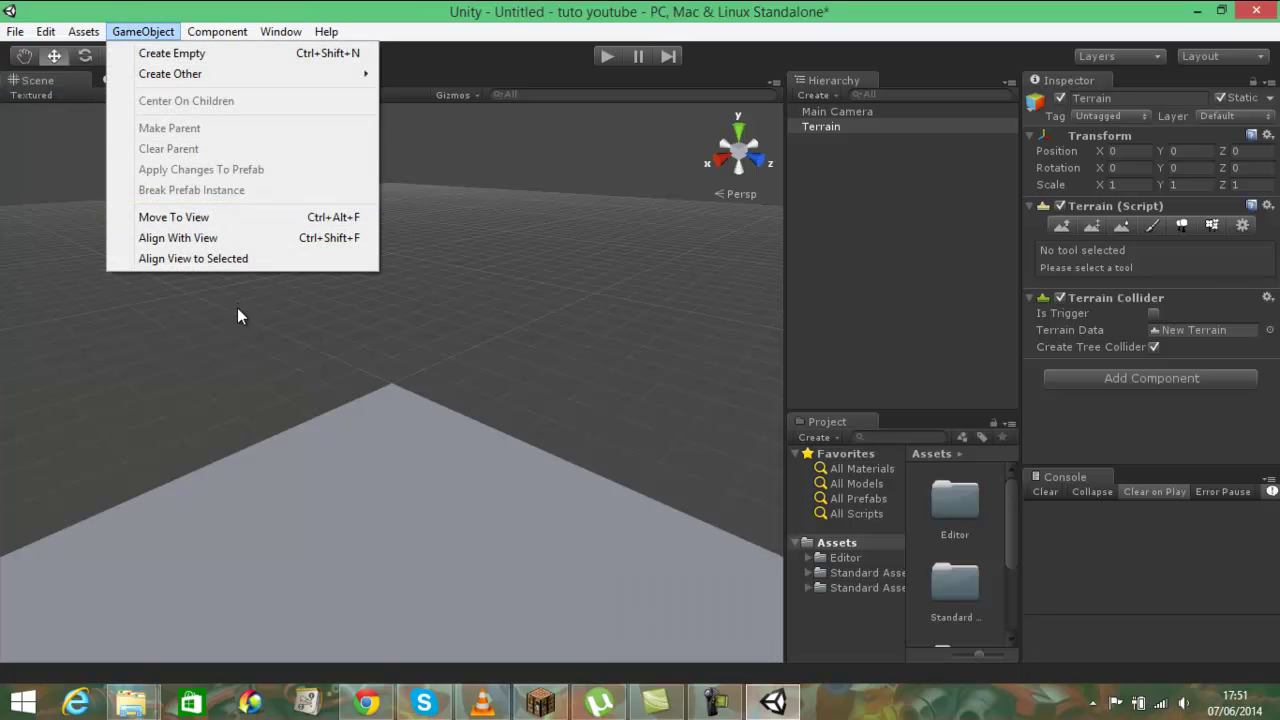
left_click(237, 310)
left_click(84, 31)
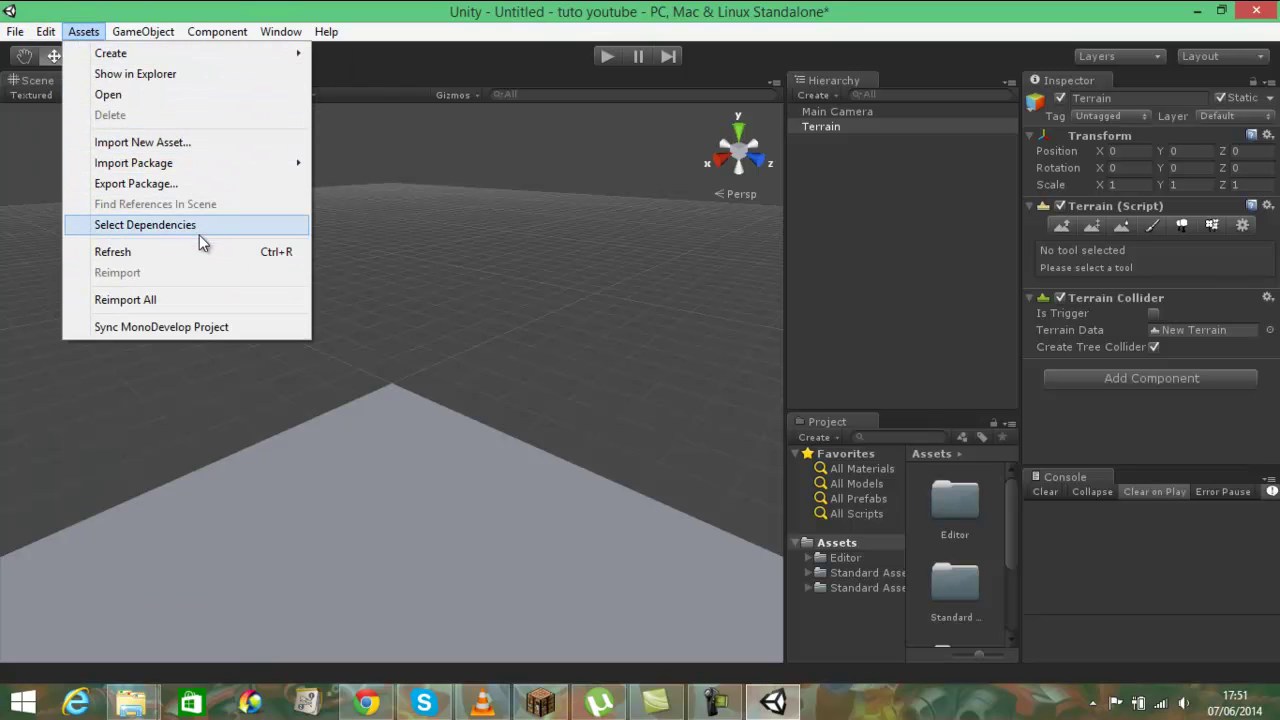
mouse_move(48, 35)
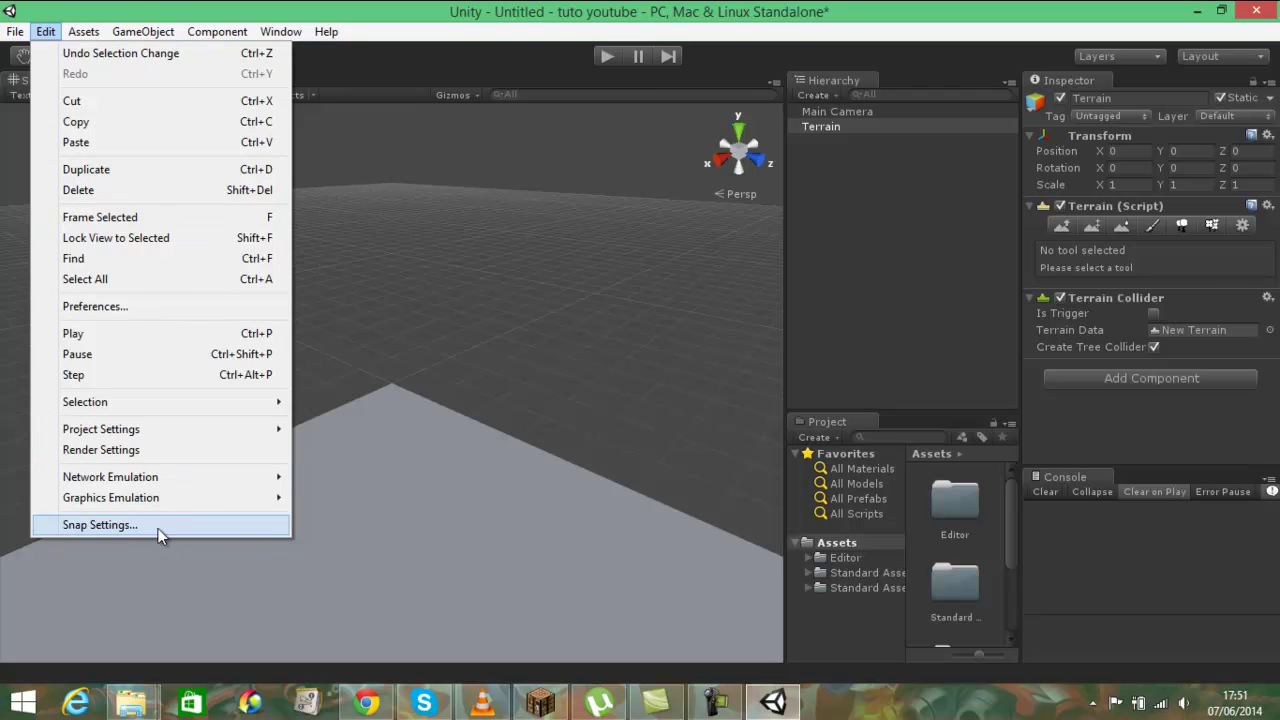
mouse_move(143, 431)
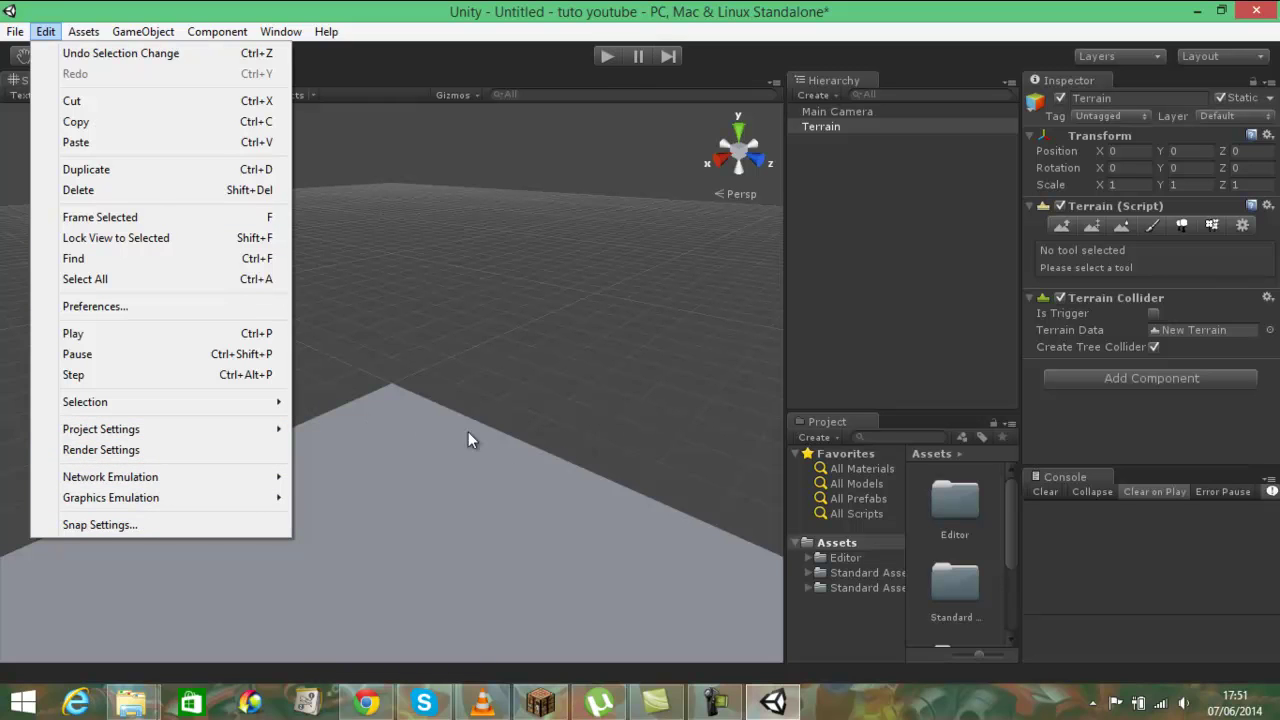
left_click(474, 458)
scroll(443, 483, "down", 2)
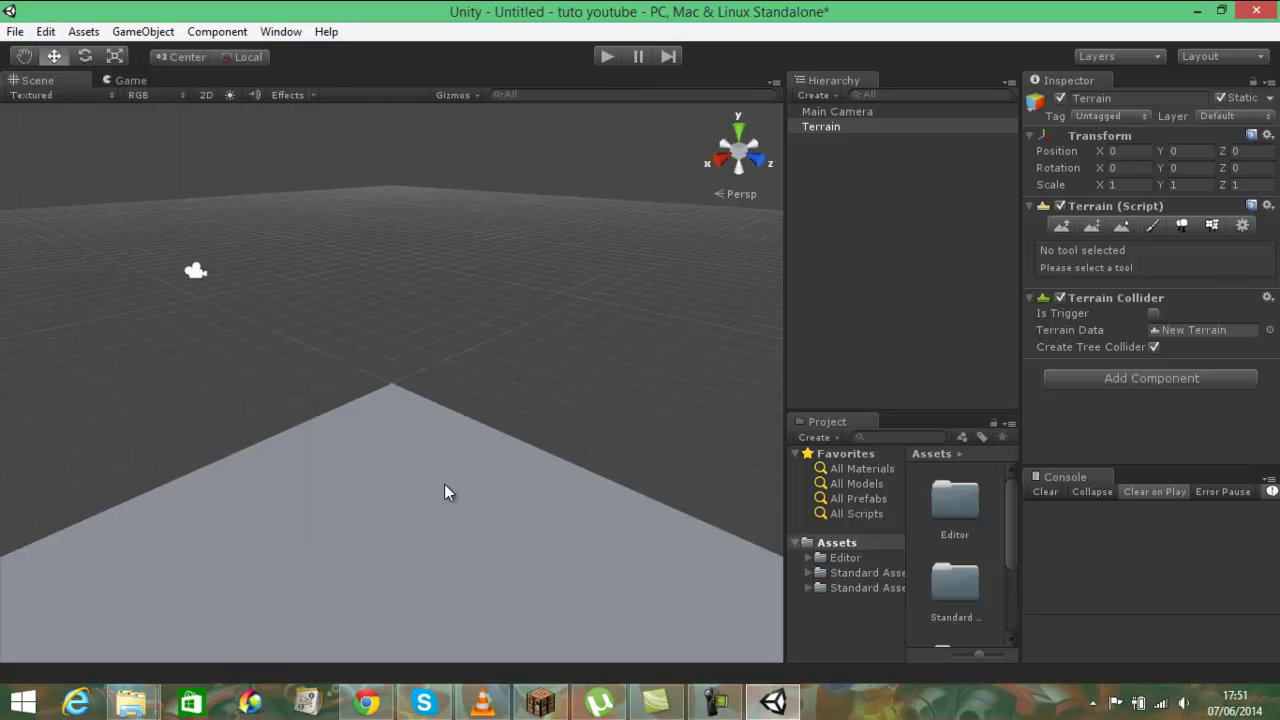
Step: Select the Terrain and orbit the Scene view around its corner
left_click(831, 128)
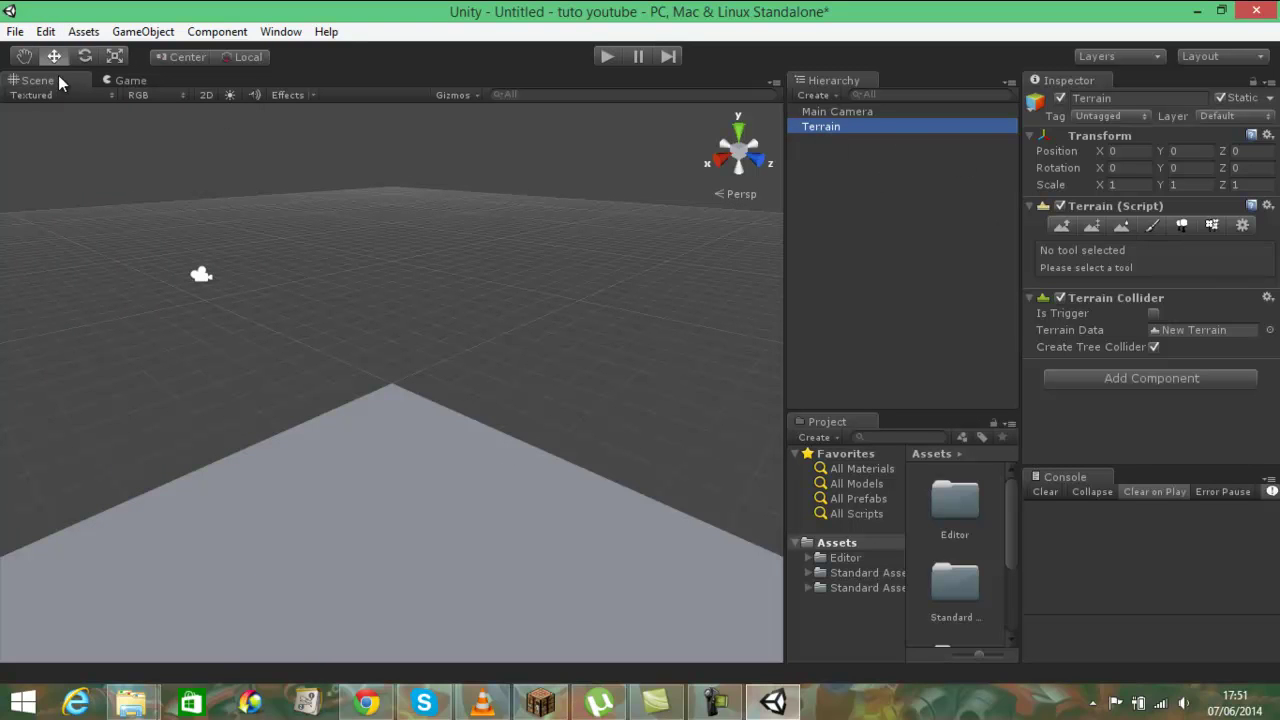
scroll(348, 360, "down", 2)
scroll(352, 364, "down", 2)
scroll(400, 417, "down", 2)
scroll(398, 390, "up", 2)
scroll(394, 372, "up", 1)
scroll(392, 368, "up", 2)
scroll(389, 368, "up", 2)
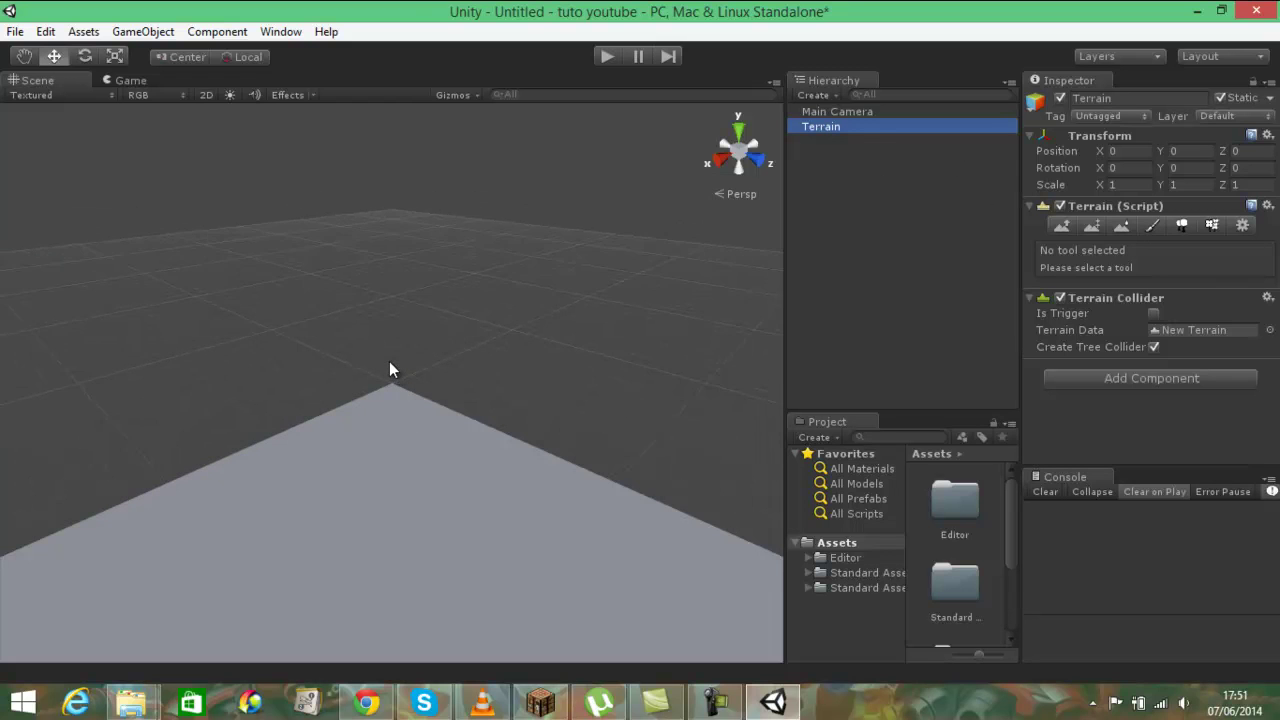
mouse_move(403, 526)
middle_mouse_down()
mouse_move(447, 147)
mouse_move(412, 356)
middle_mouse_up()
mouse_move(412, 355)
left_mouse_down("alt")
mouse_move(521, 311)
mouse_move(241, 369)
mouse_move(1200, 340)
left_mouse_up("alt")
mouse_move(440, 220)
left_mouse_down("alt")
mouse_move(289, 157)
mouse_move(159, 127)
left_mouse_up("alt")
Step: Lift the Terrain to Y 96.672 and activate the Raise/Lower Terrain brush
left_click_drag(212, 203, 218, 179)
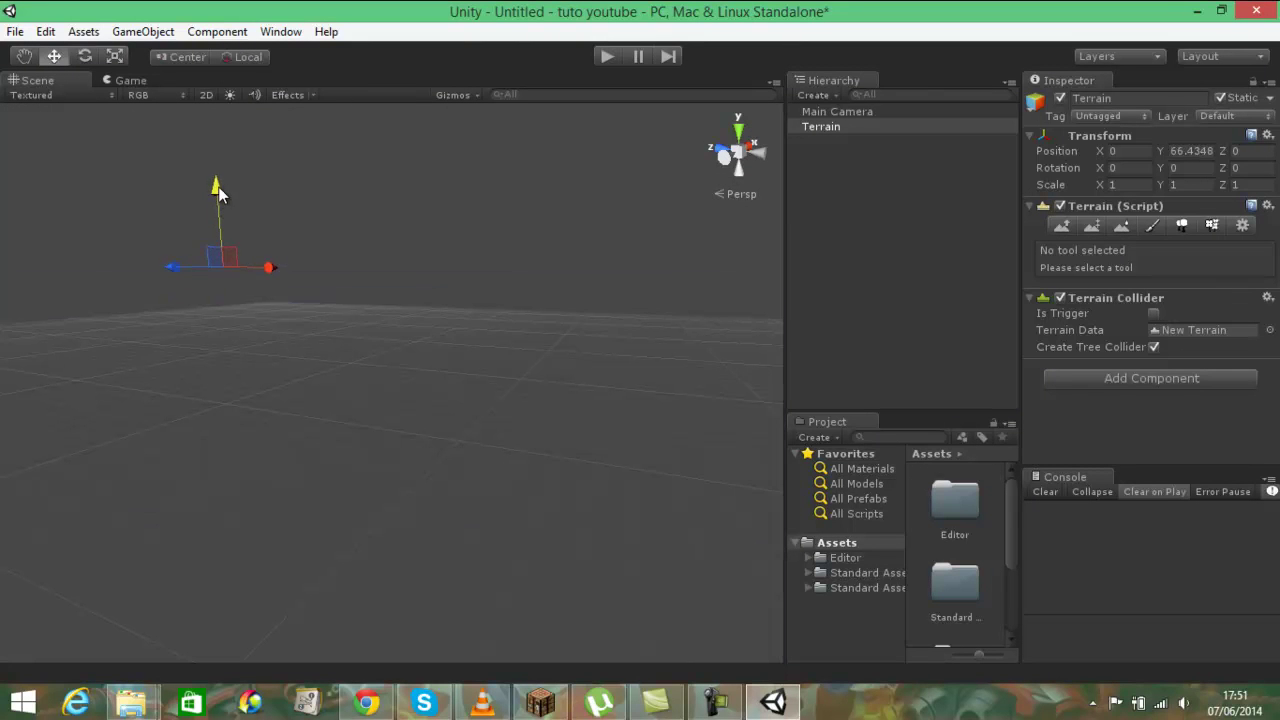
middle_click_drag(273, 237, 327, 472)
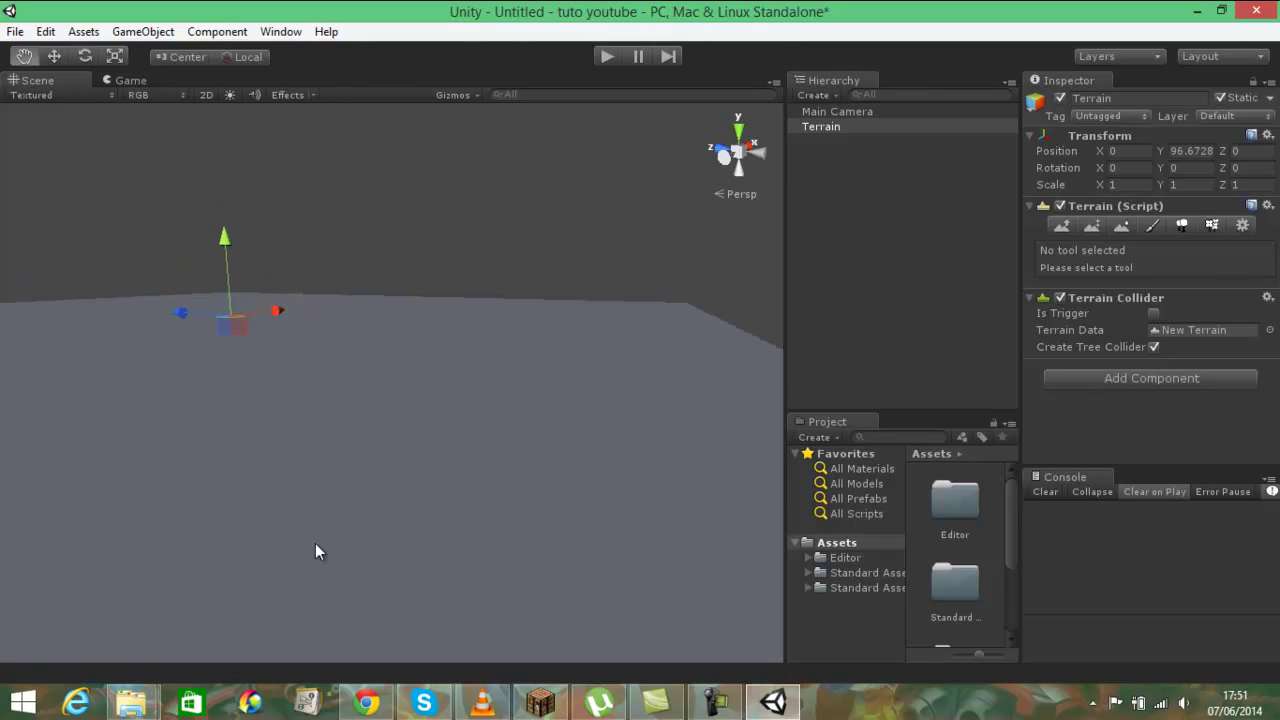
scroll(292, 440, "down", 3)
right_click_drag(409, 414, 528, 420)
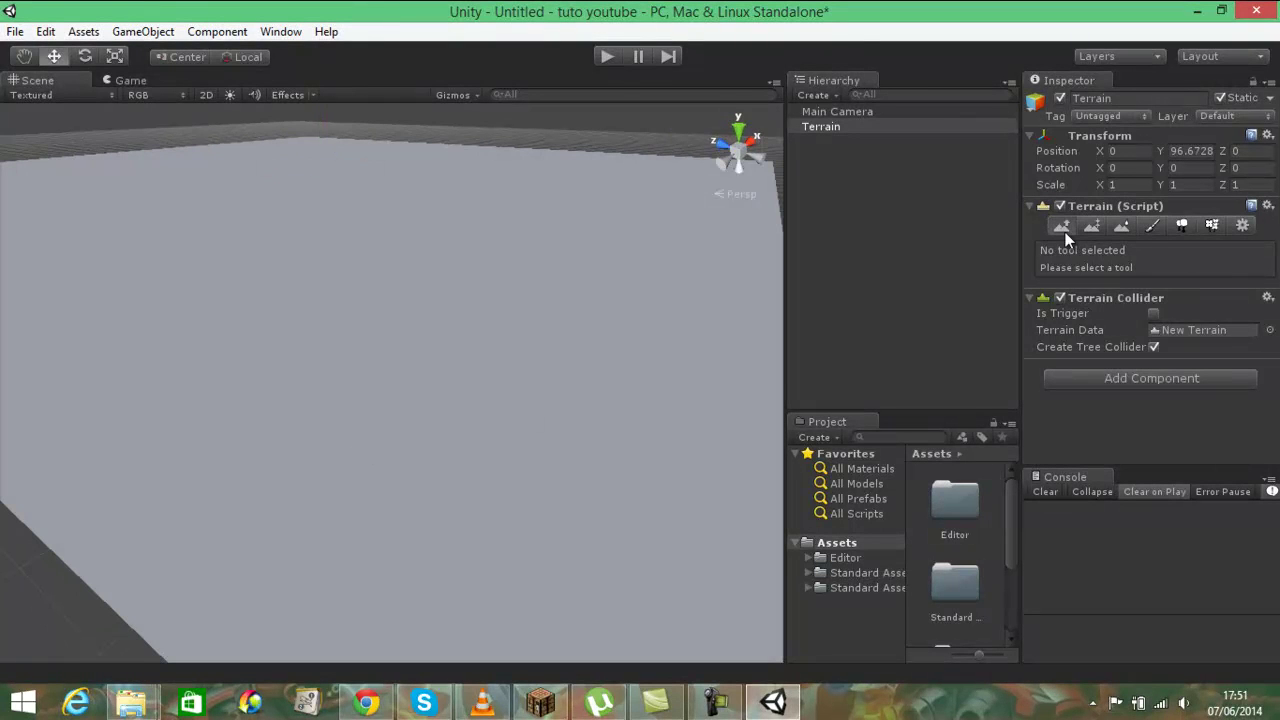
left_click(1063, 228)
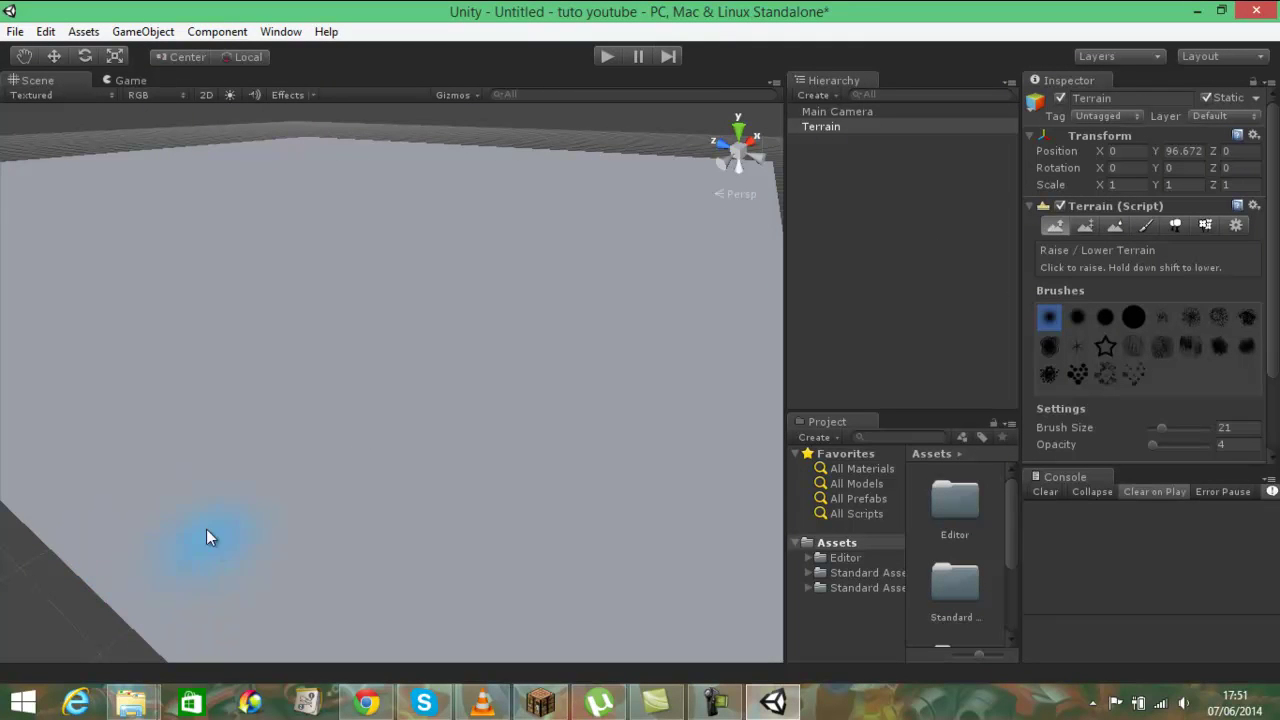
Step: Browse the Component menu's list of addable components
left_click(200, 32)
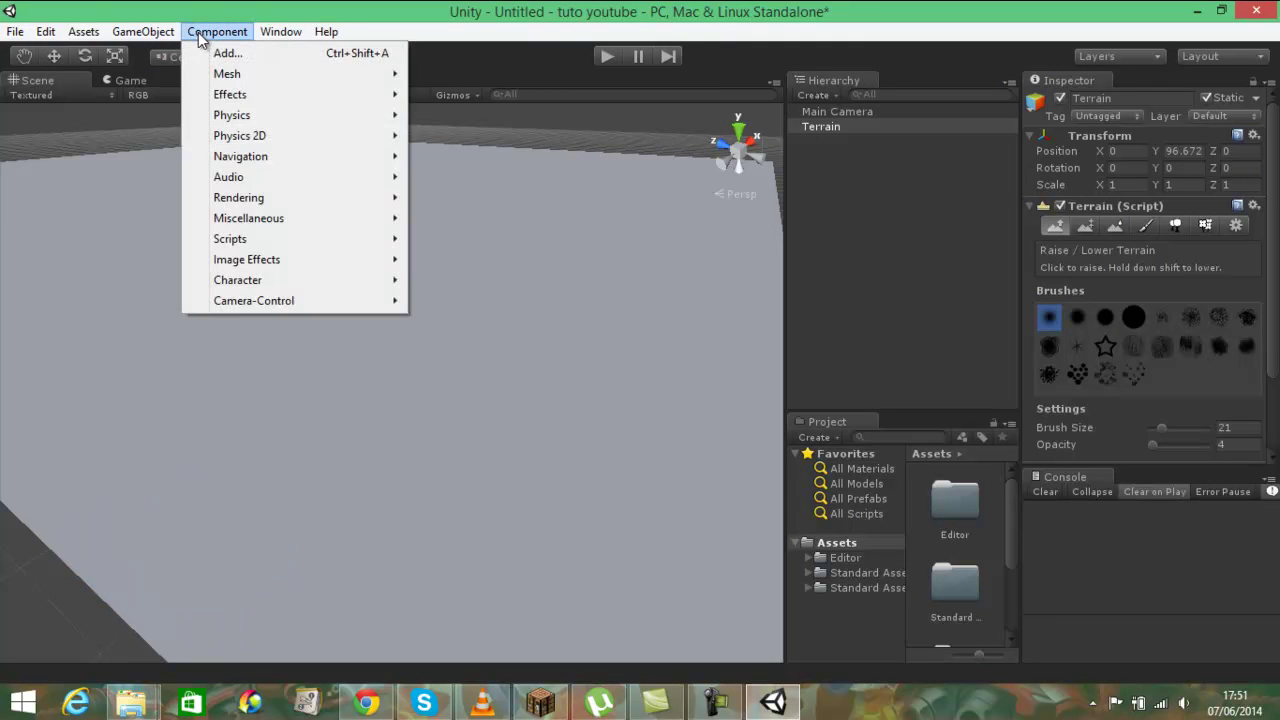
mouse_move(317, 201)
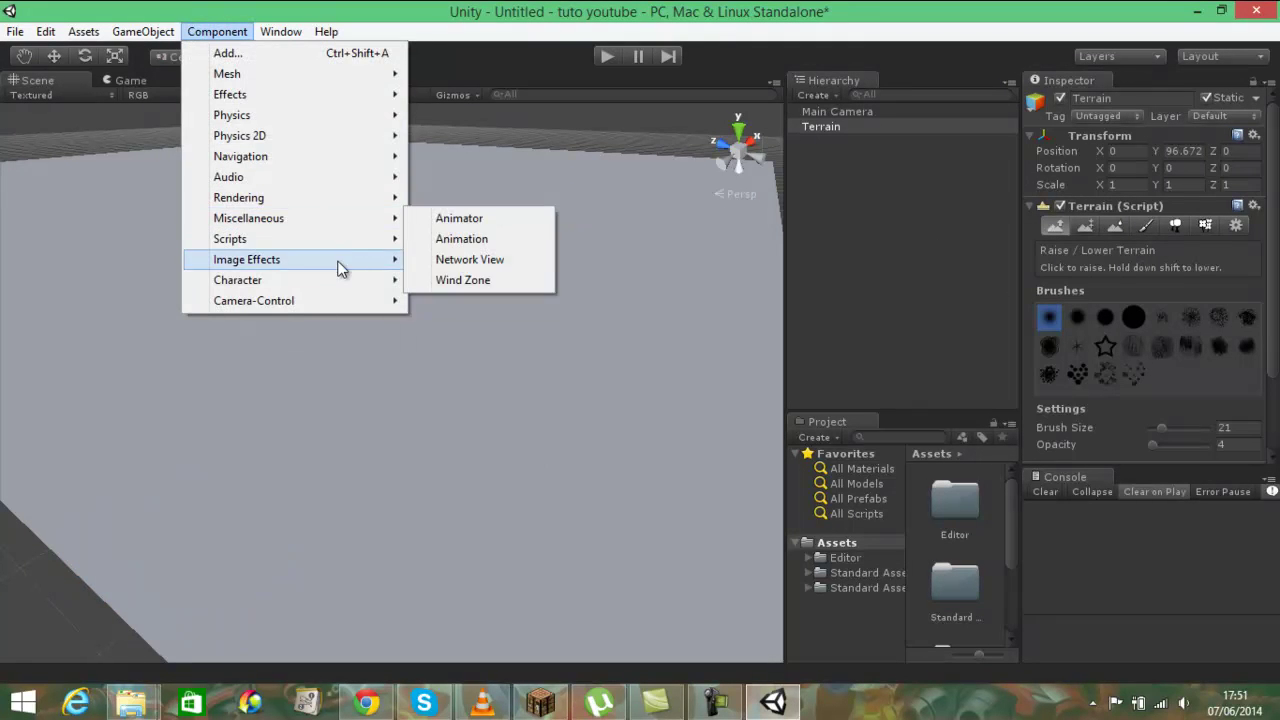
mouse_move(347, 300)
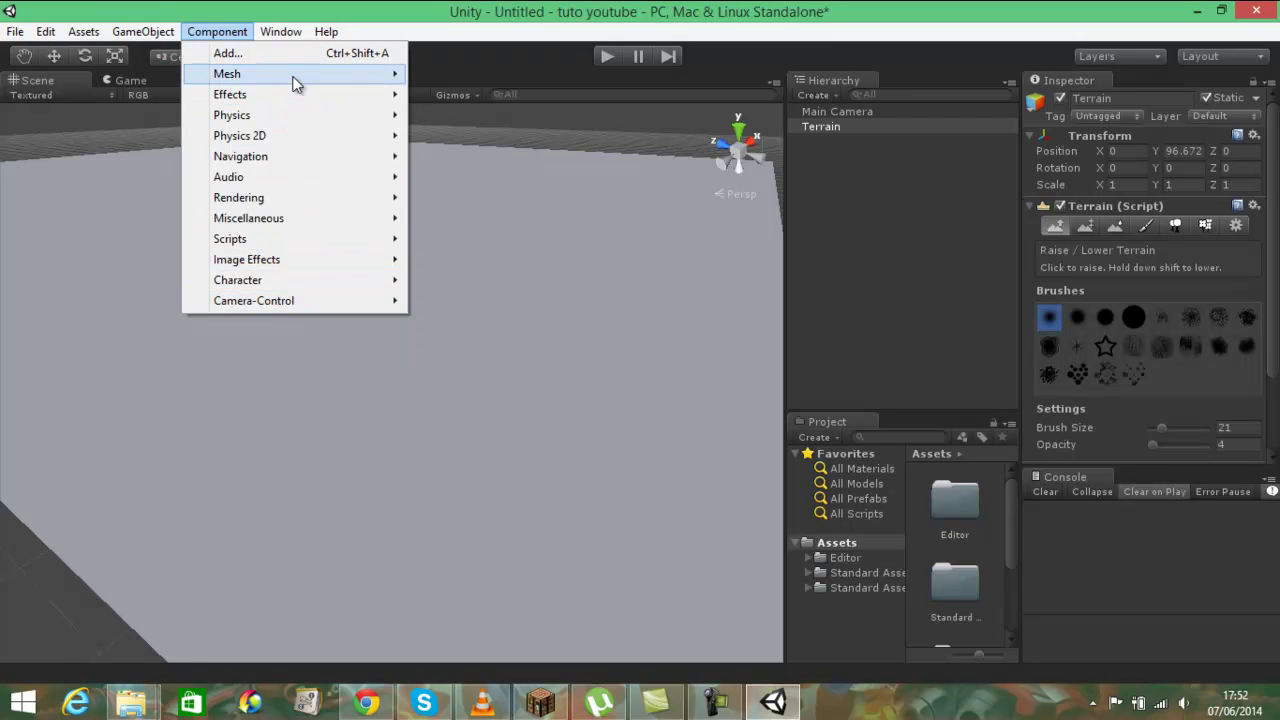
mouse_move(294, 78)
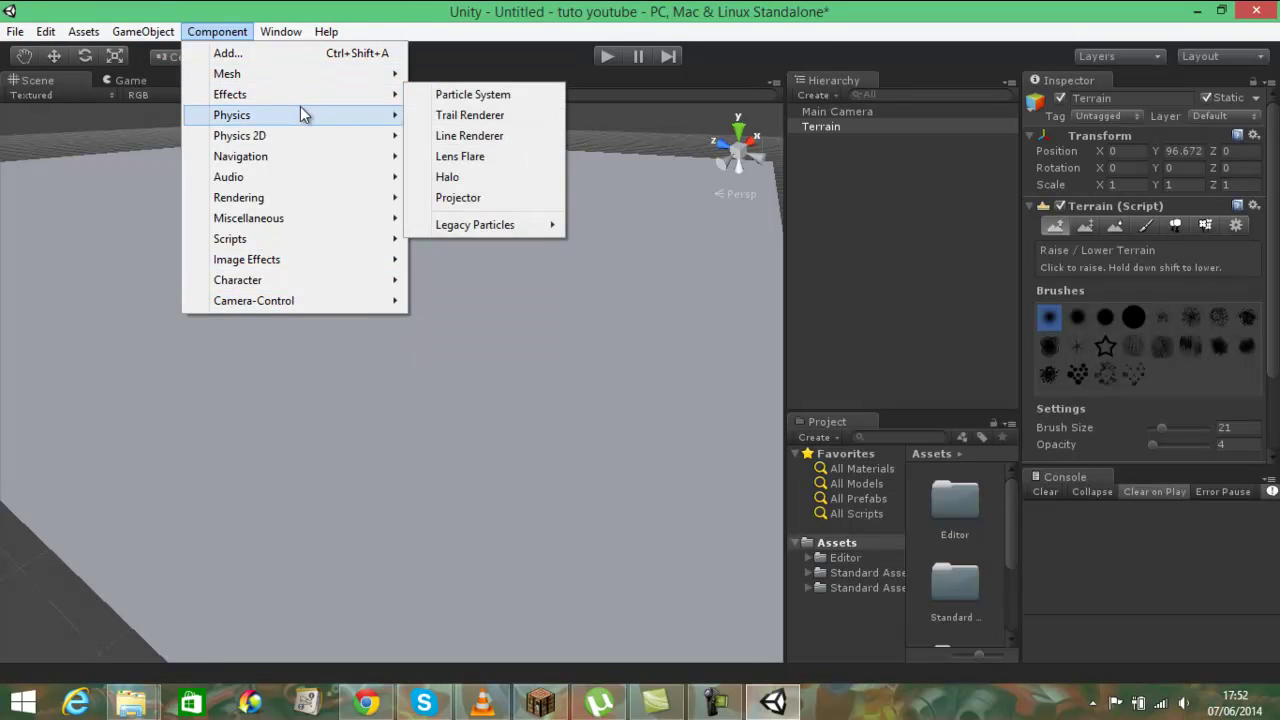
mouse_move(300, 115)
mouse_move(297, 156)
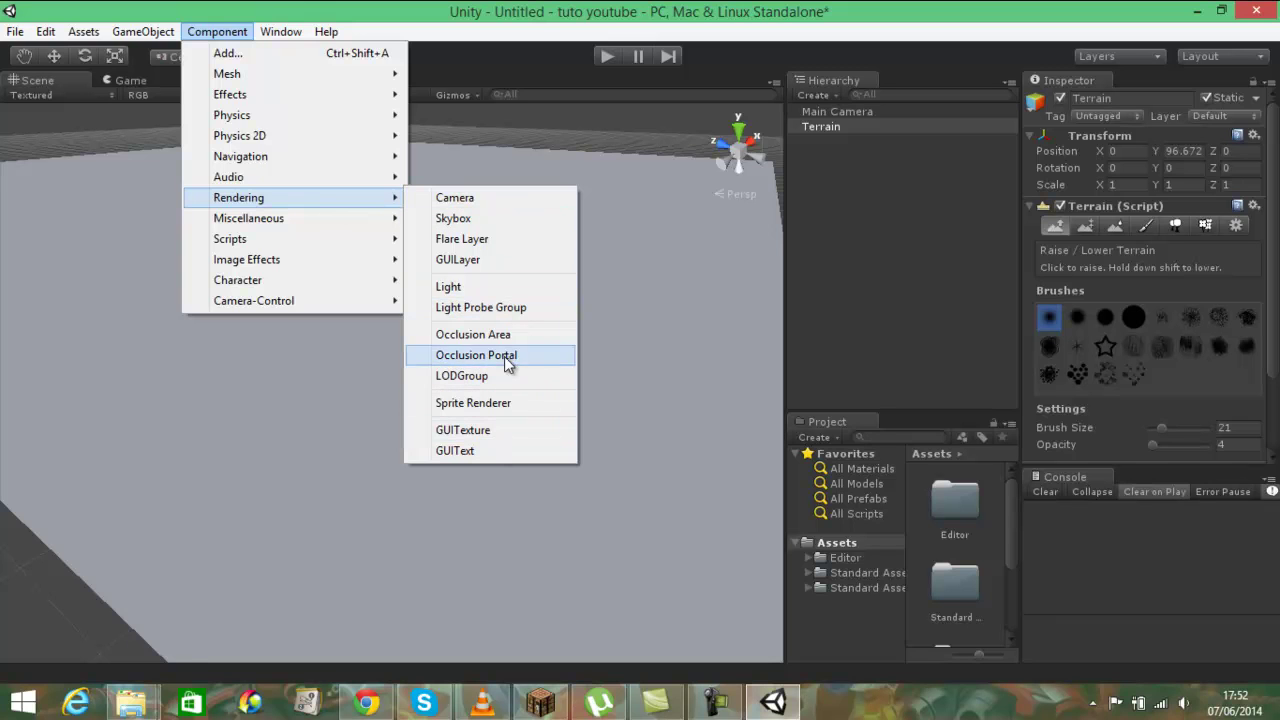
mouse_move(281, 31)
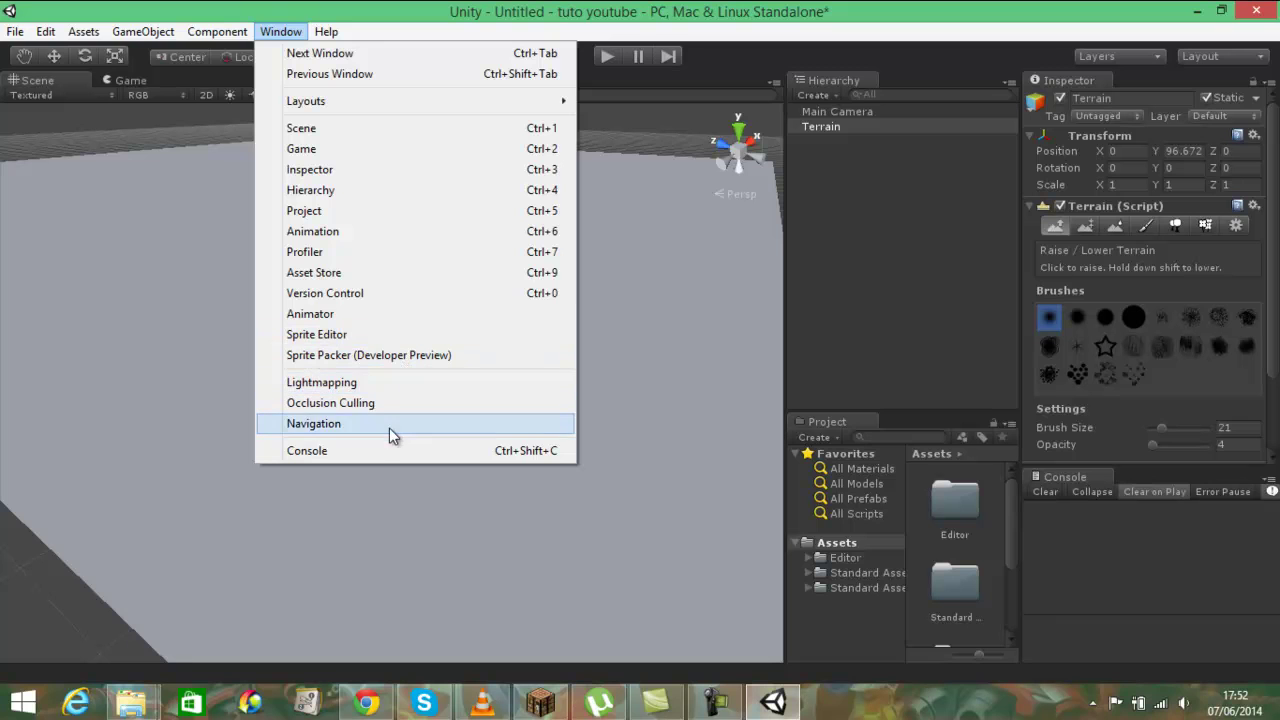
mouse_move(333, 40)
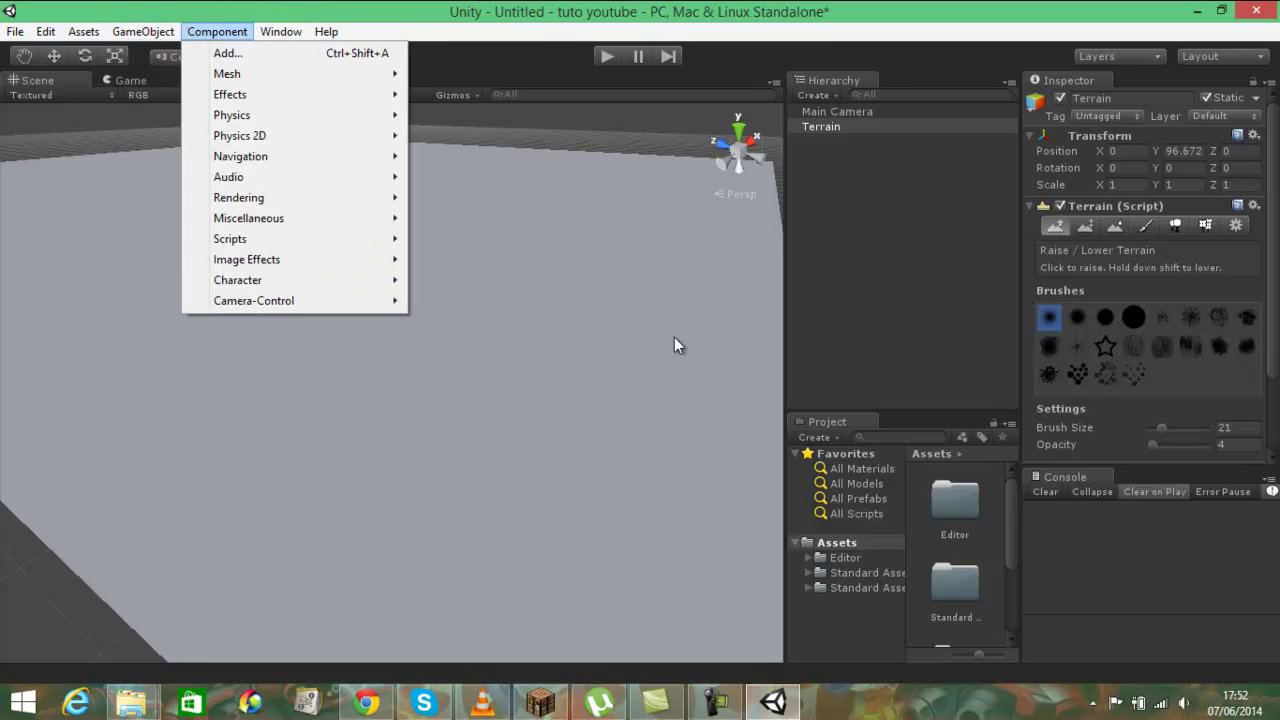
left_click(650, 337)
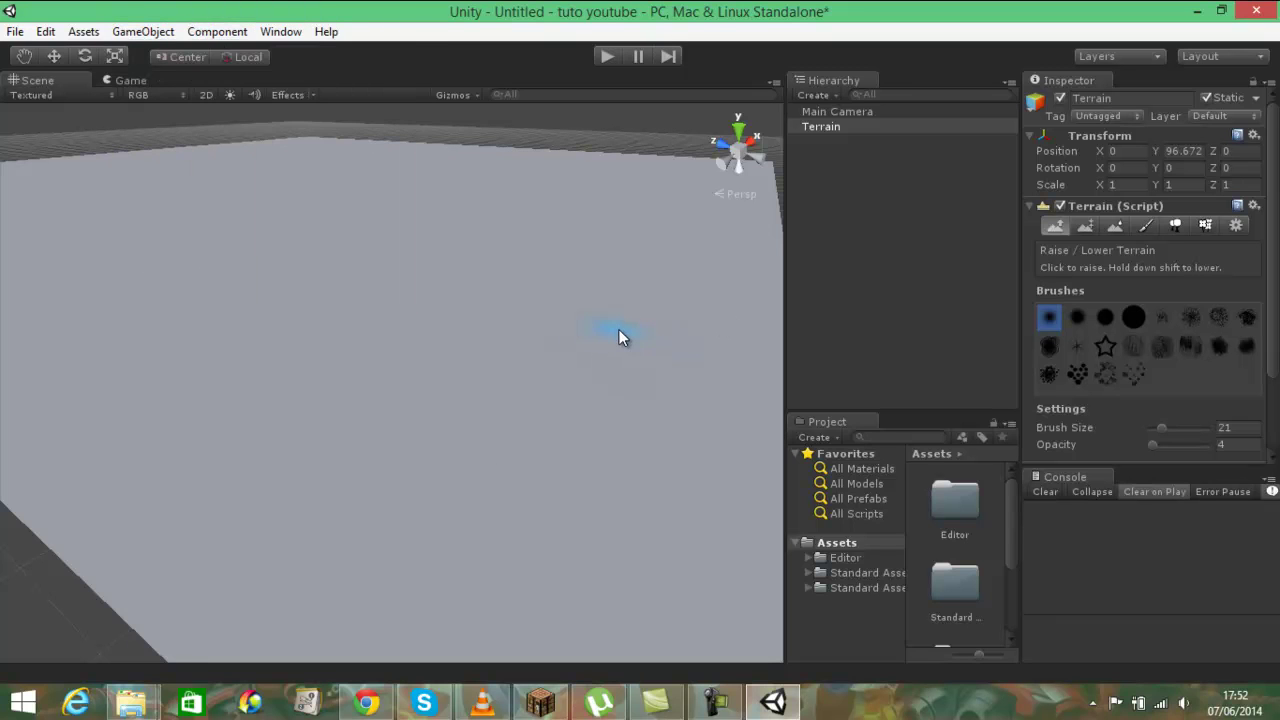
Step: Switch to Paint Texture and start adding a texture via Edit Textures
left_click(1146, 225)
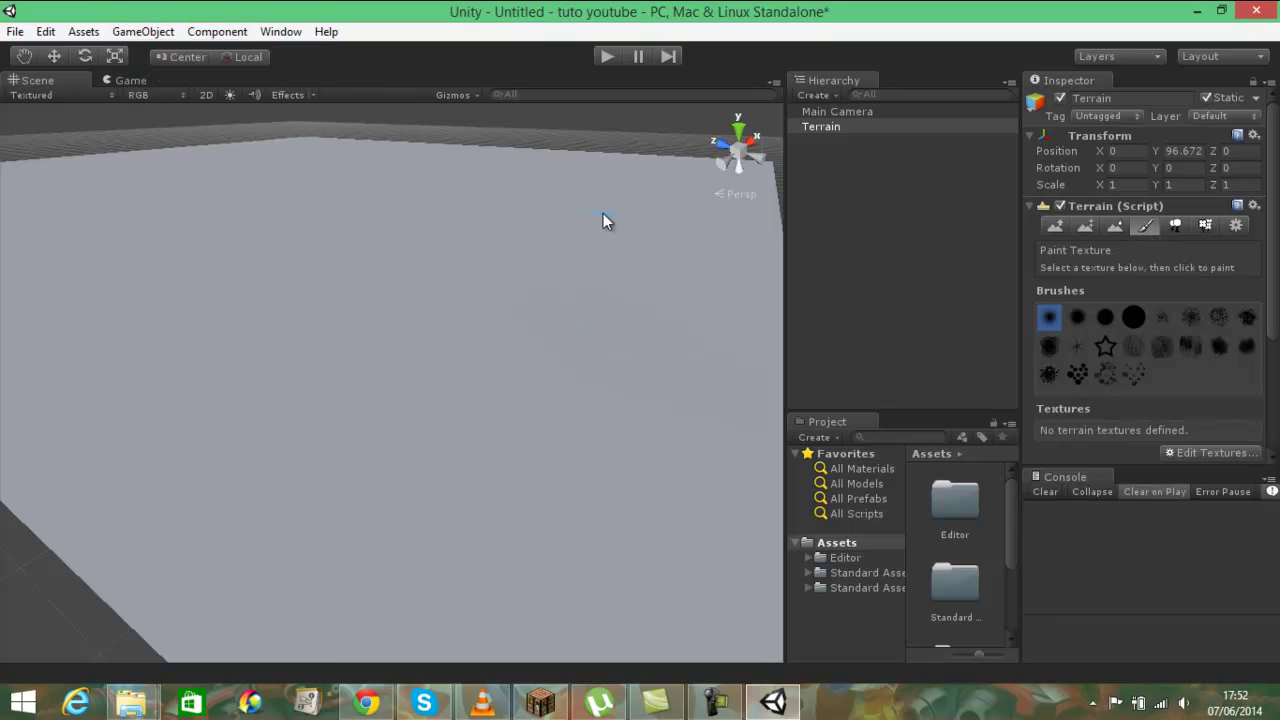
scroll(600, 268, "down", 3)
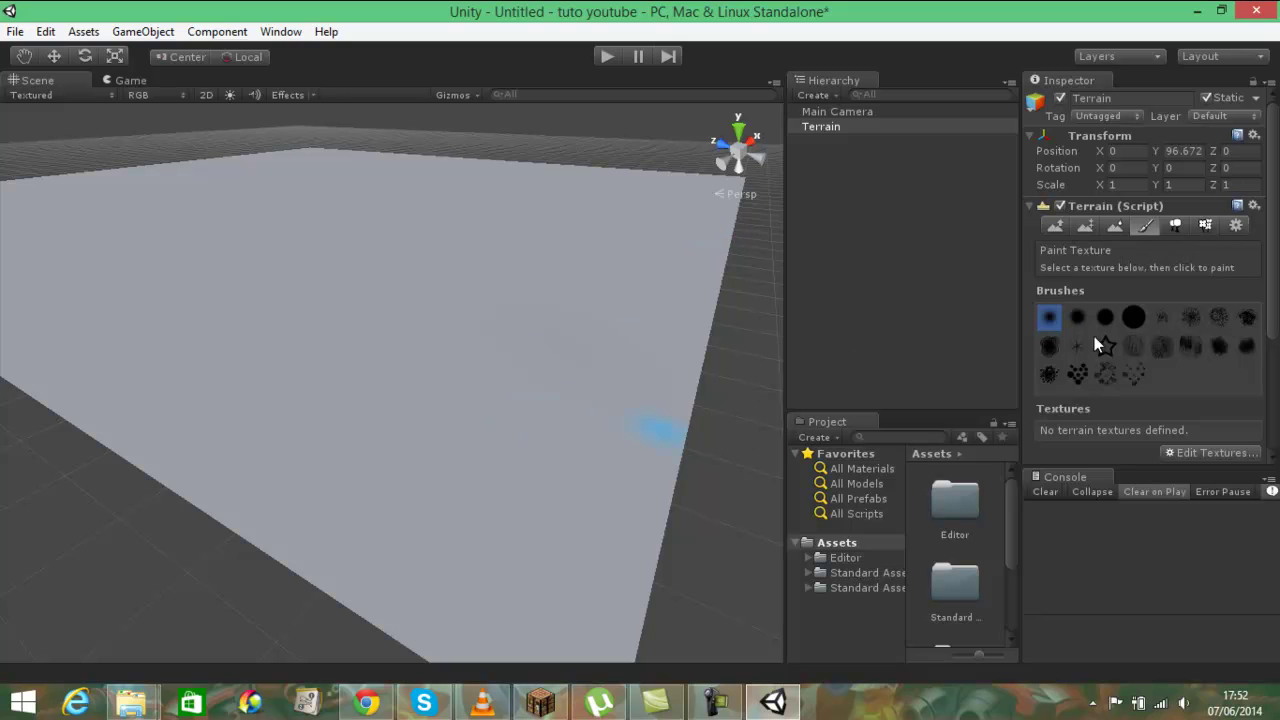
scroll(1096, 296, "down", 2)
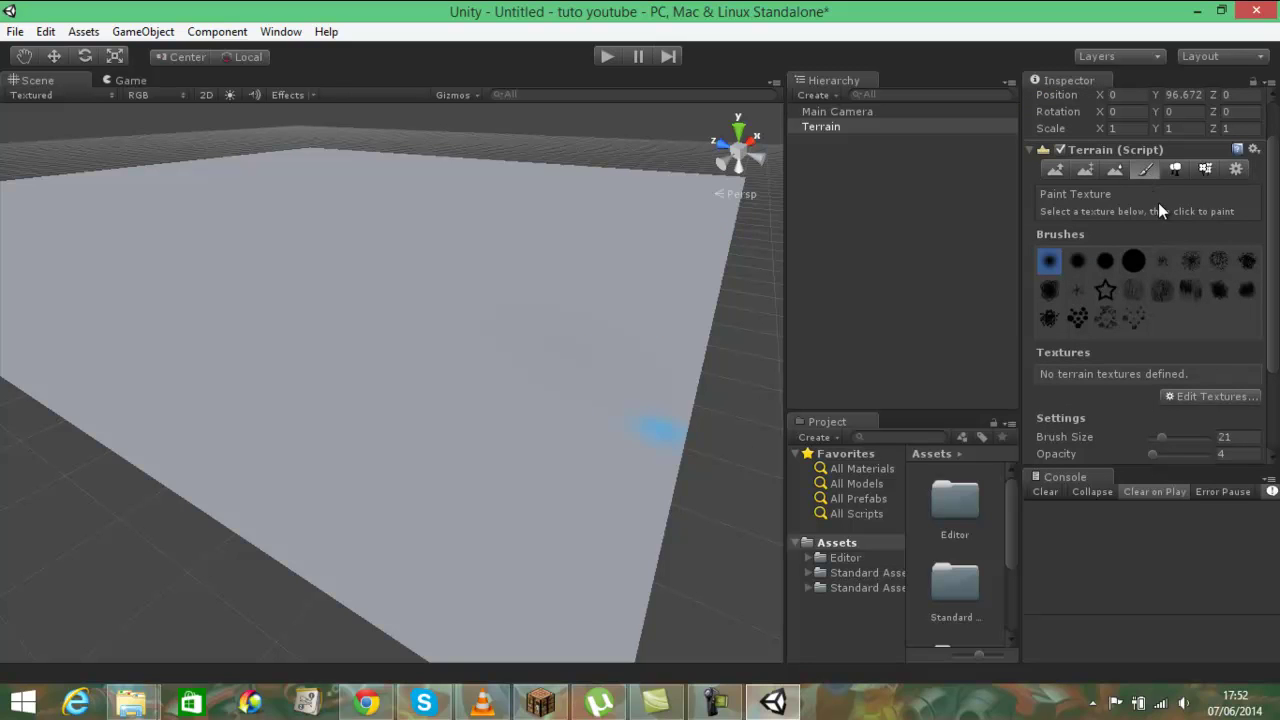
left_click(1230, 396)
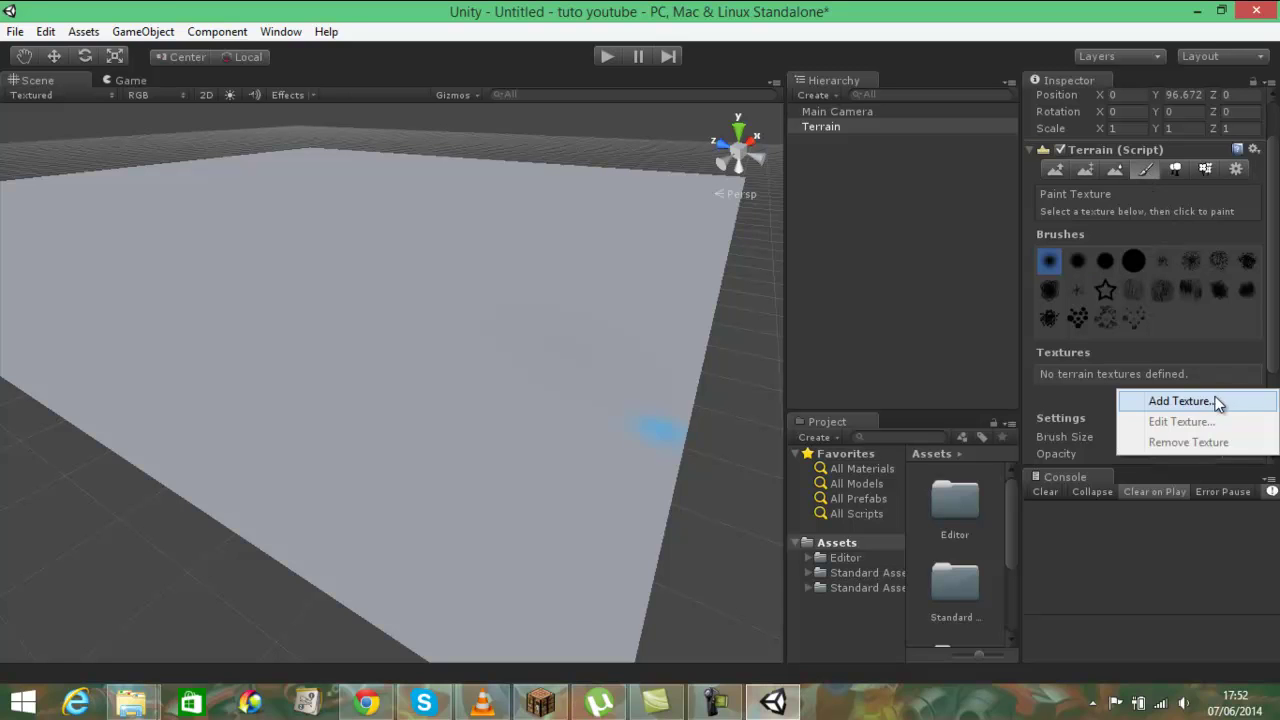
left_click(1143, 402)
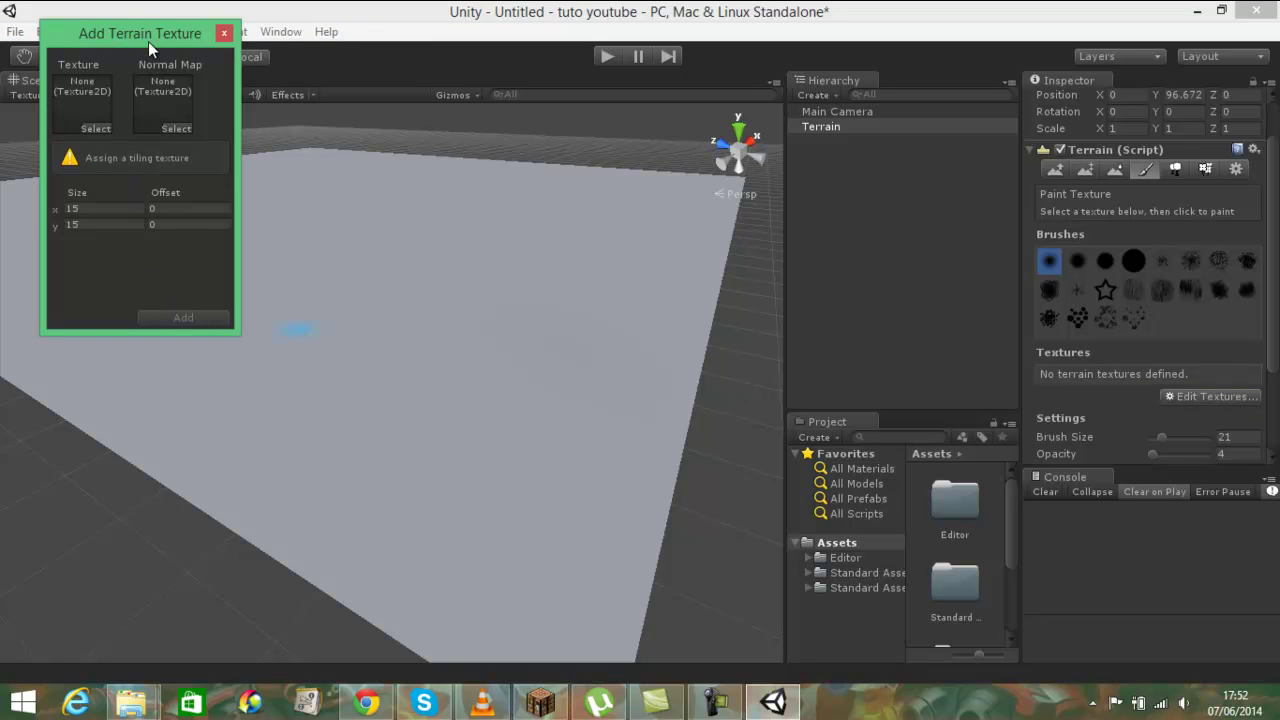
Step: Choose Grass (Hill) as the texture and add it to the terrain
left_click_drag(148, 41, 463, 113)
left_click(410, 200)
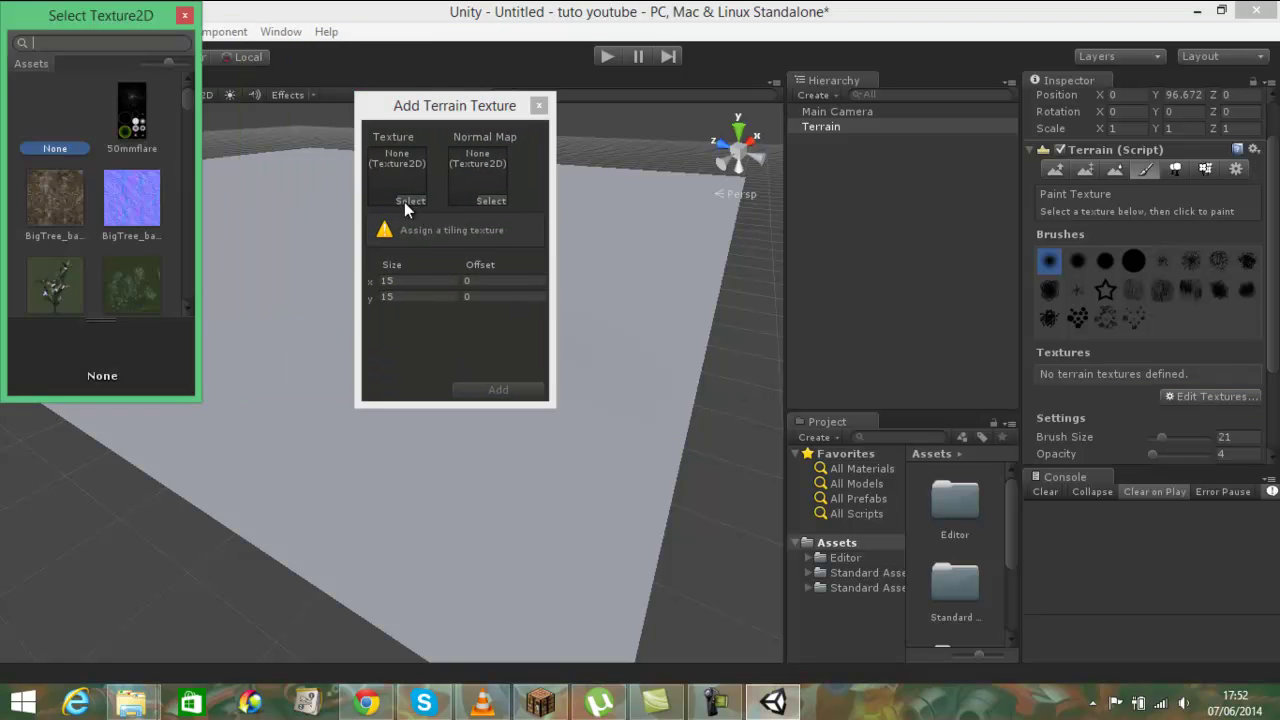
left_click_drag(118, 23, 247, 52)
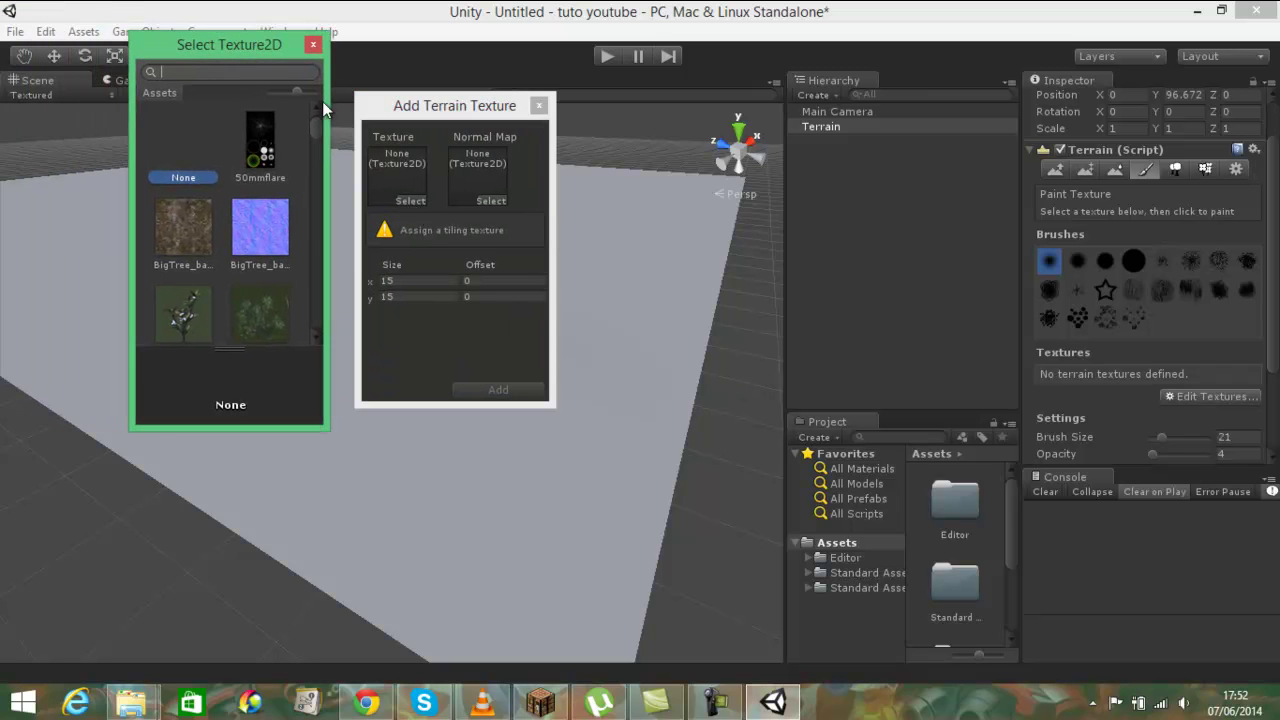
left_click_drag(313, 128, 308, 183)
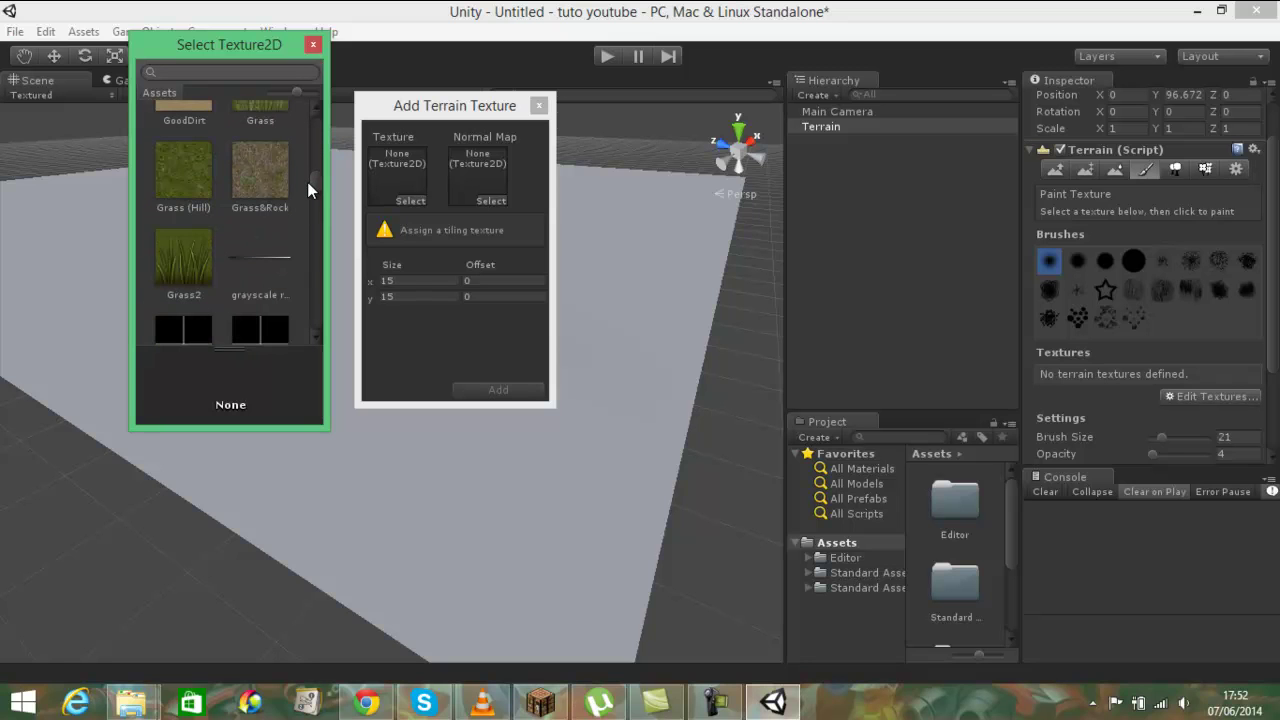
left_click(187, 190)
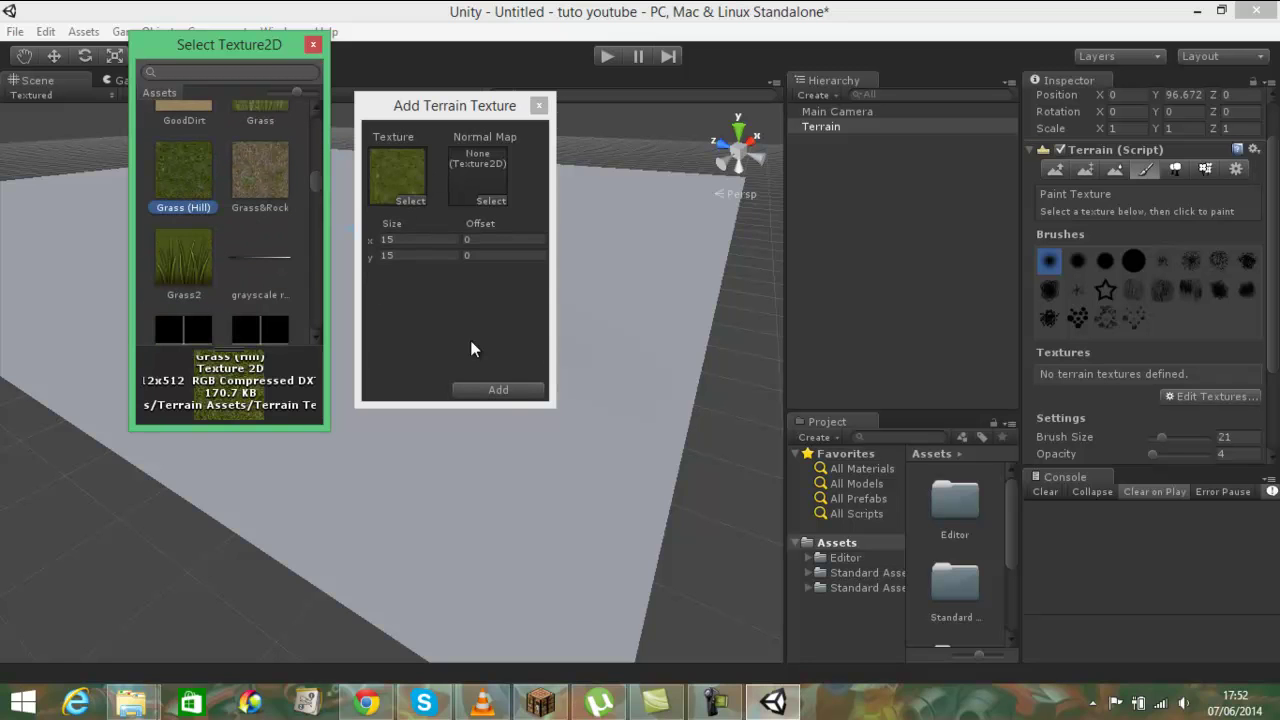
left_click(503, 398)
left_click(503, 398)
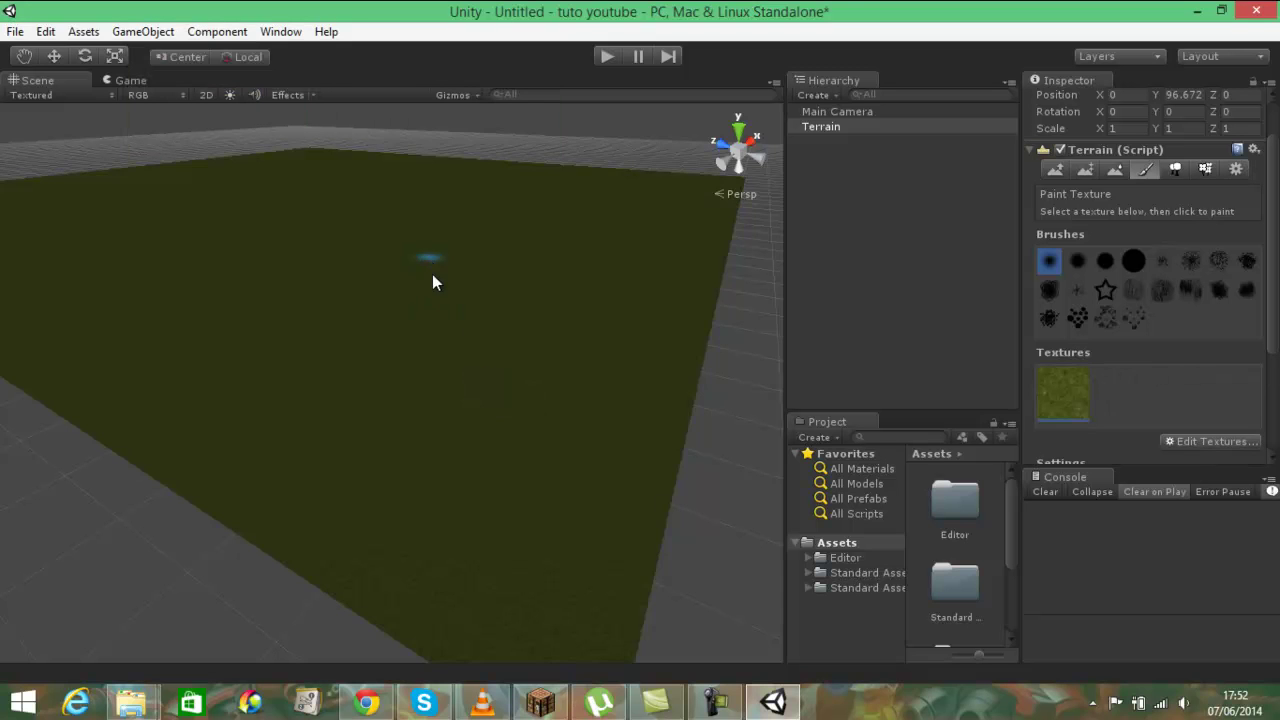
Step: Sculpt a curved ridge across the grass terrain with the Raise/Lower Terrain brush
scroll(447, 328, "up", 5)
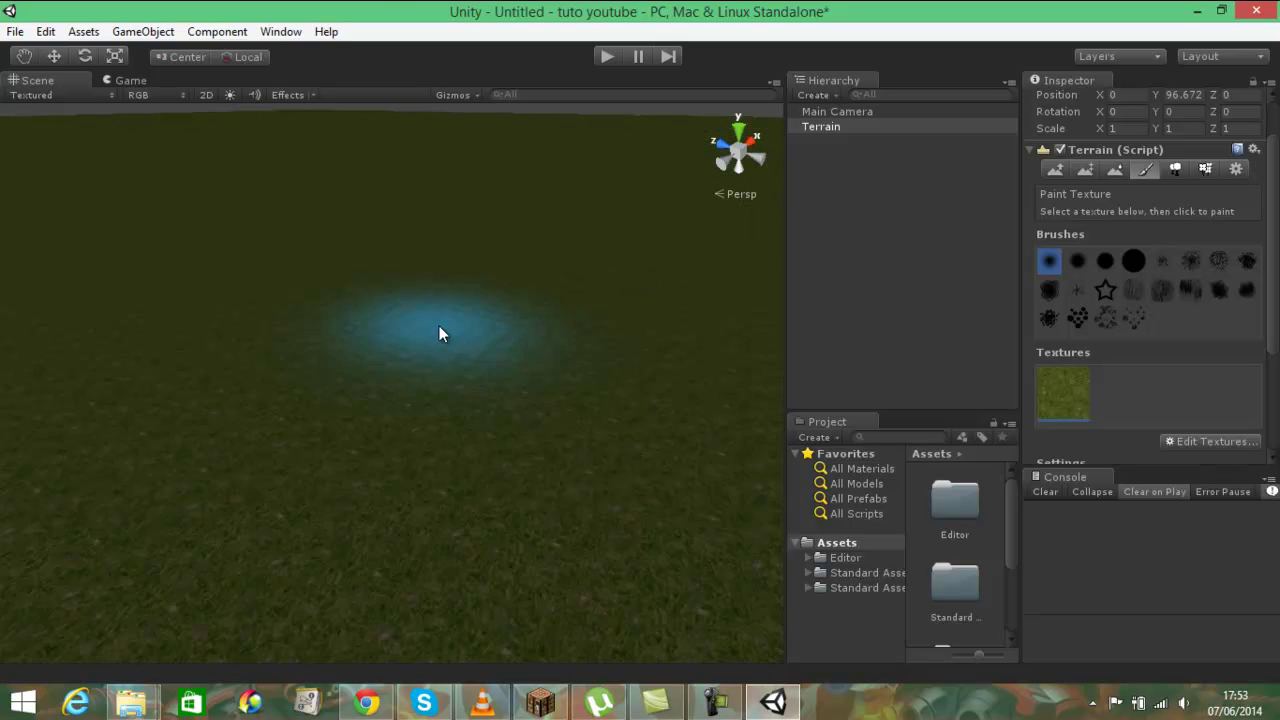
scroll(440, 330, "down", 3)
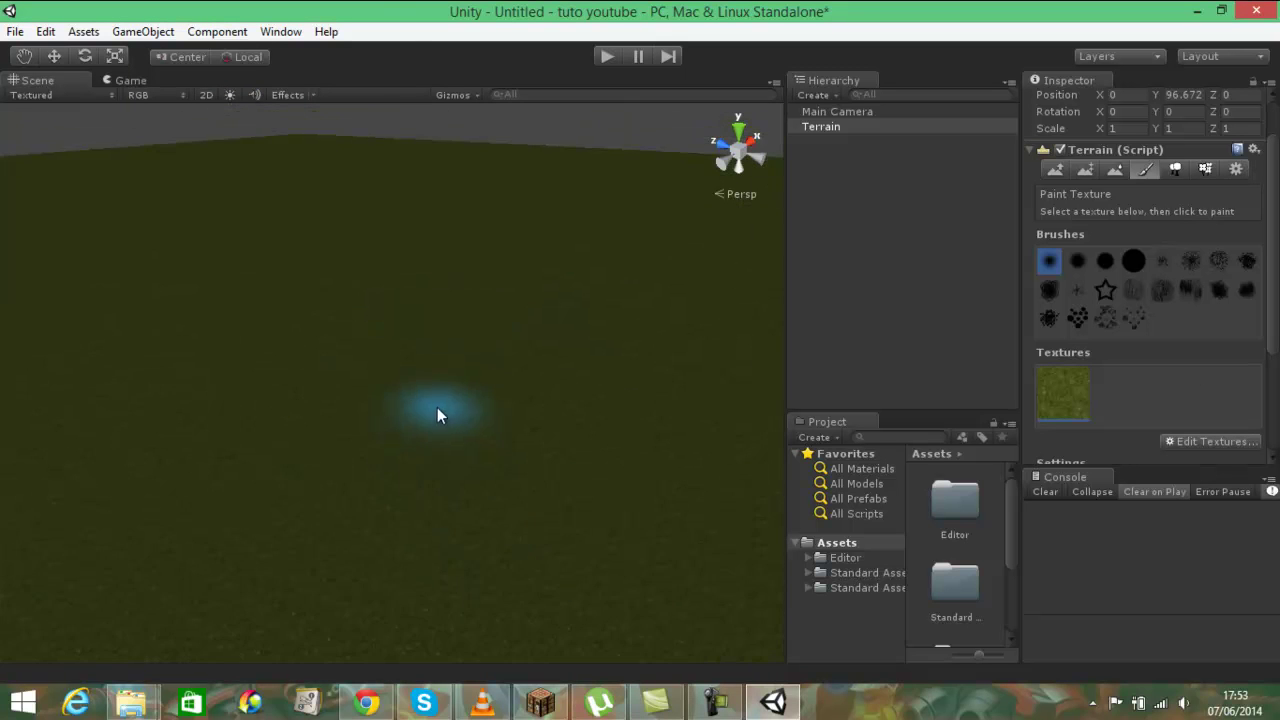
scroll(435, 392, "up", 2)
scroll(423, 383, "up", 2)
scroll(417, 382, "up", 1)
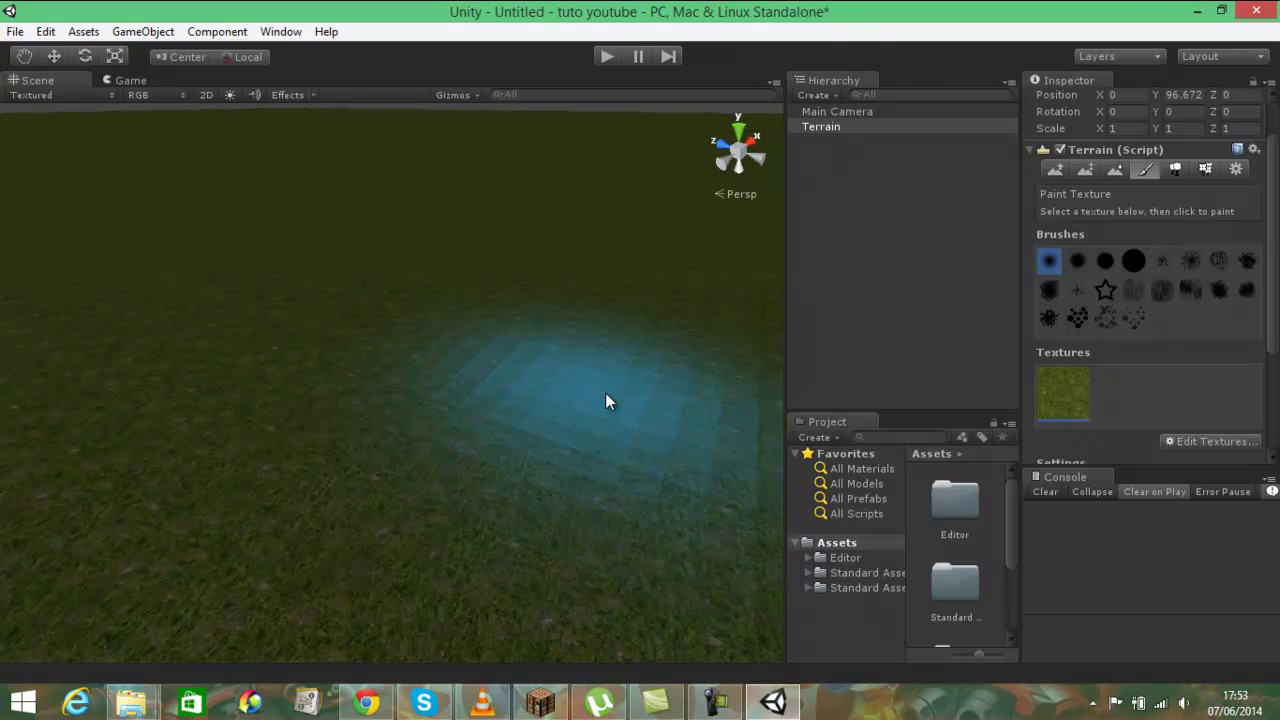
left_click(1058, 174)
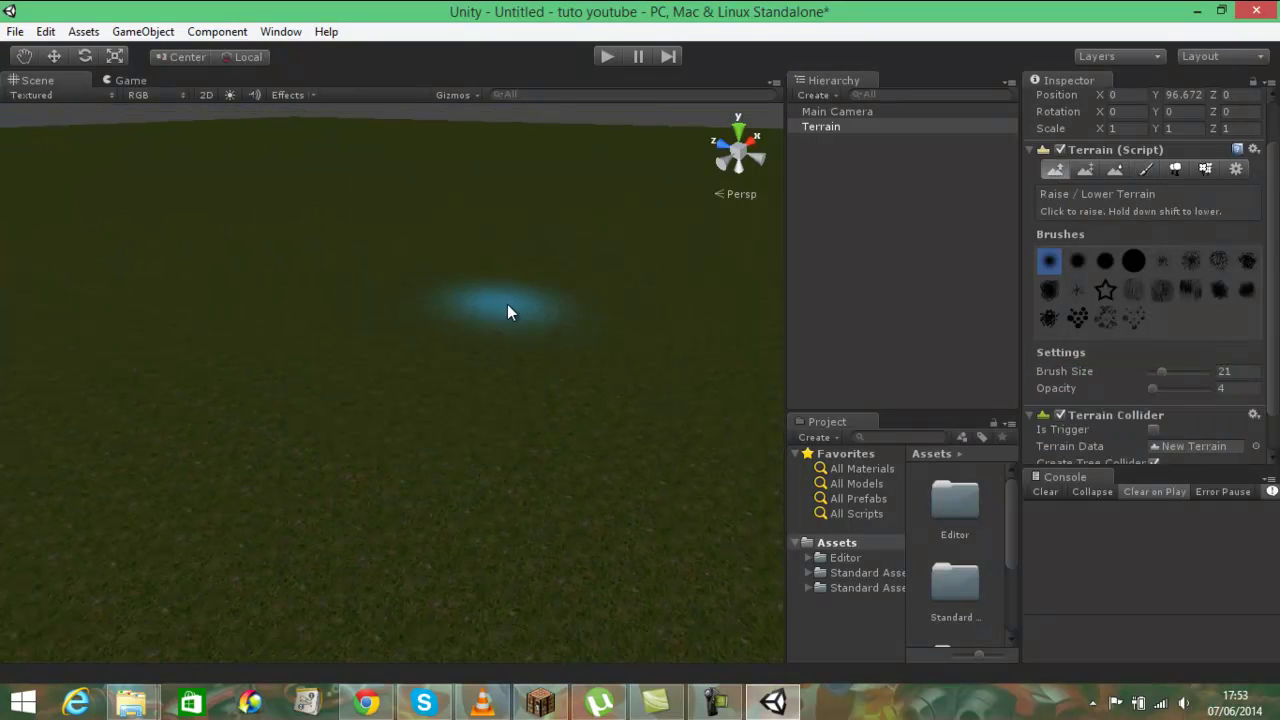
left_click_drag(412, 304, 256, 514)
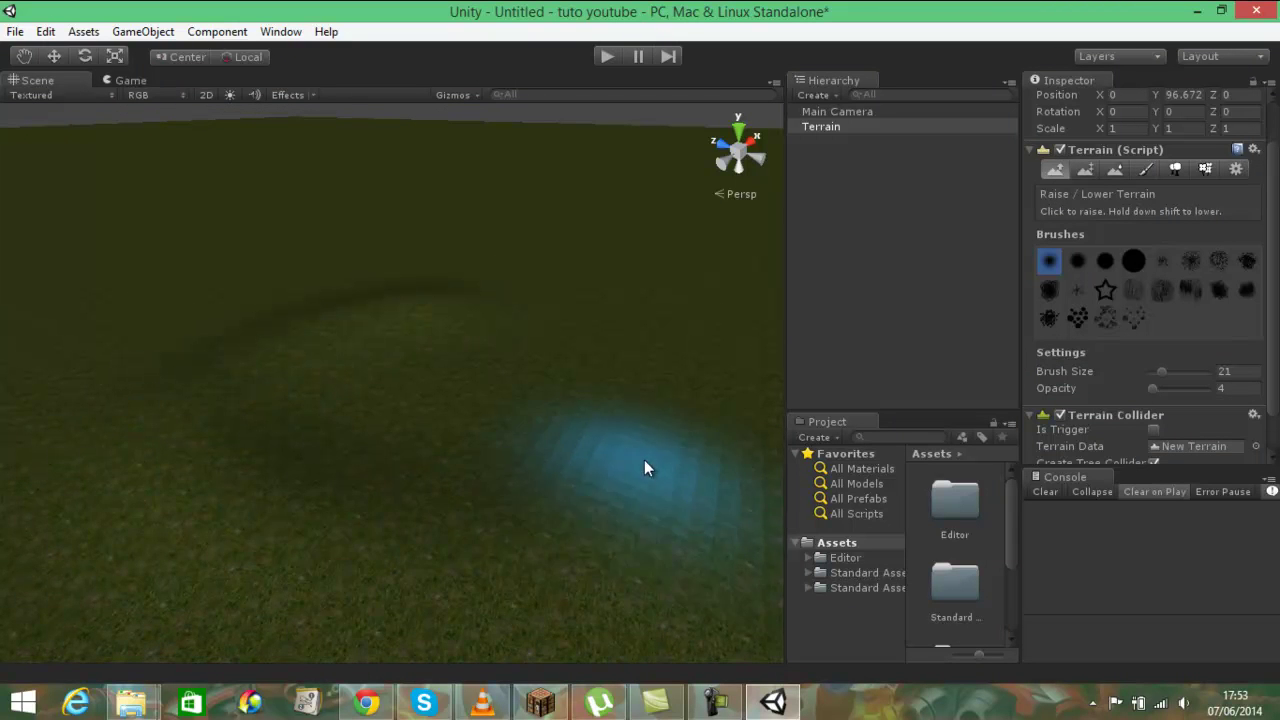
scroll(455, 497, "down", 2)
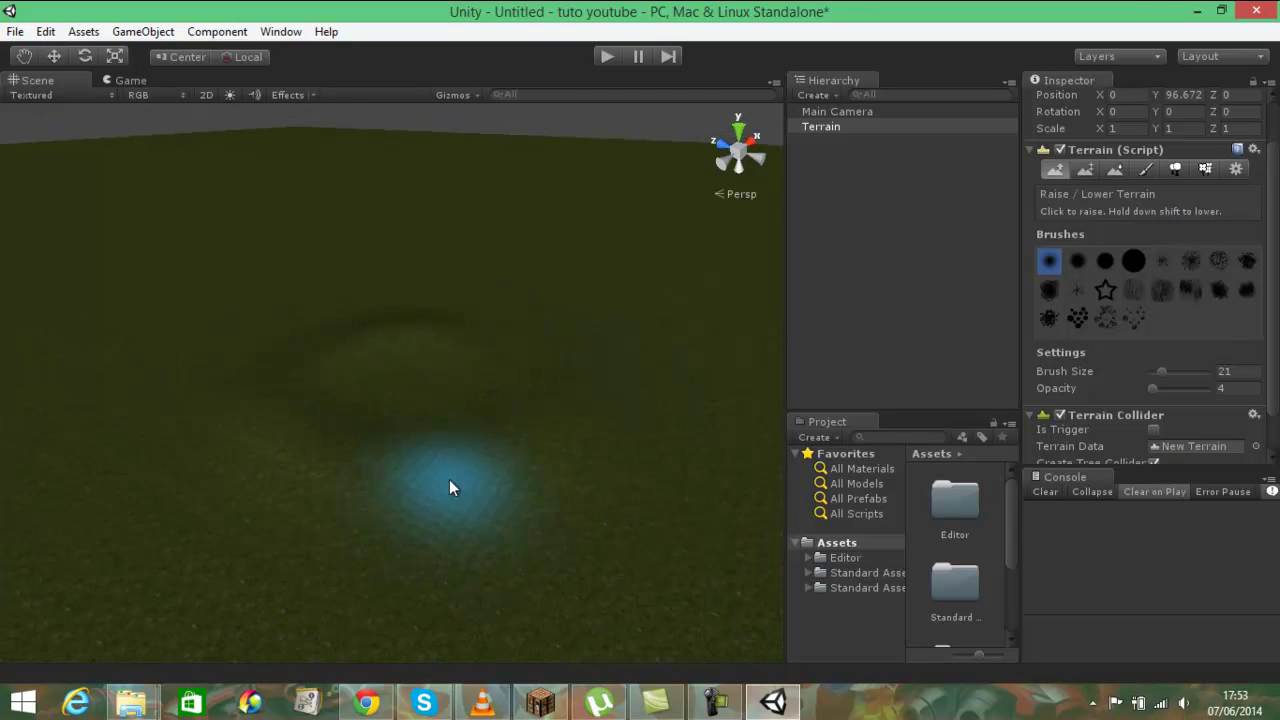
scroll(449, 479, "down", 3)
scroll(447, 475, "down", 2)
scroll(442, 467, "down", 2)
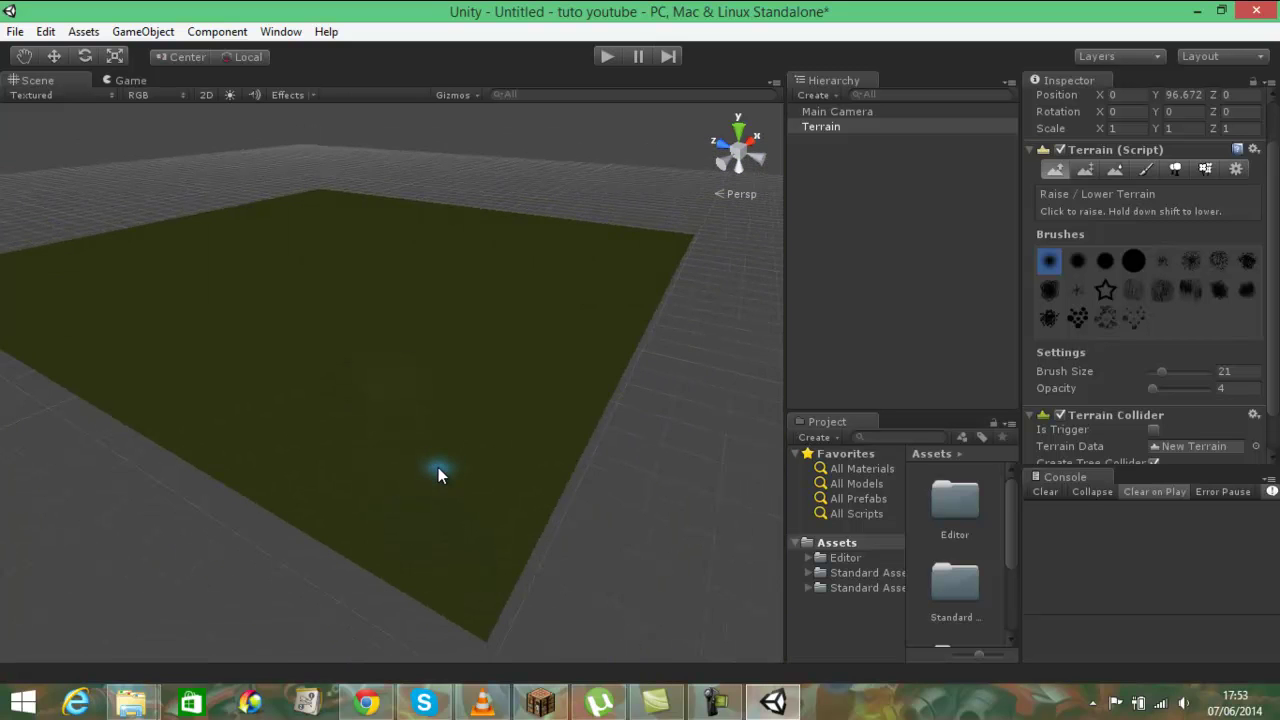
left_click_drag(383, 320, 551, 480, "alt")
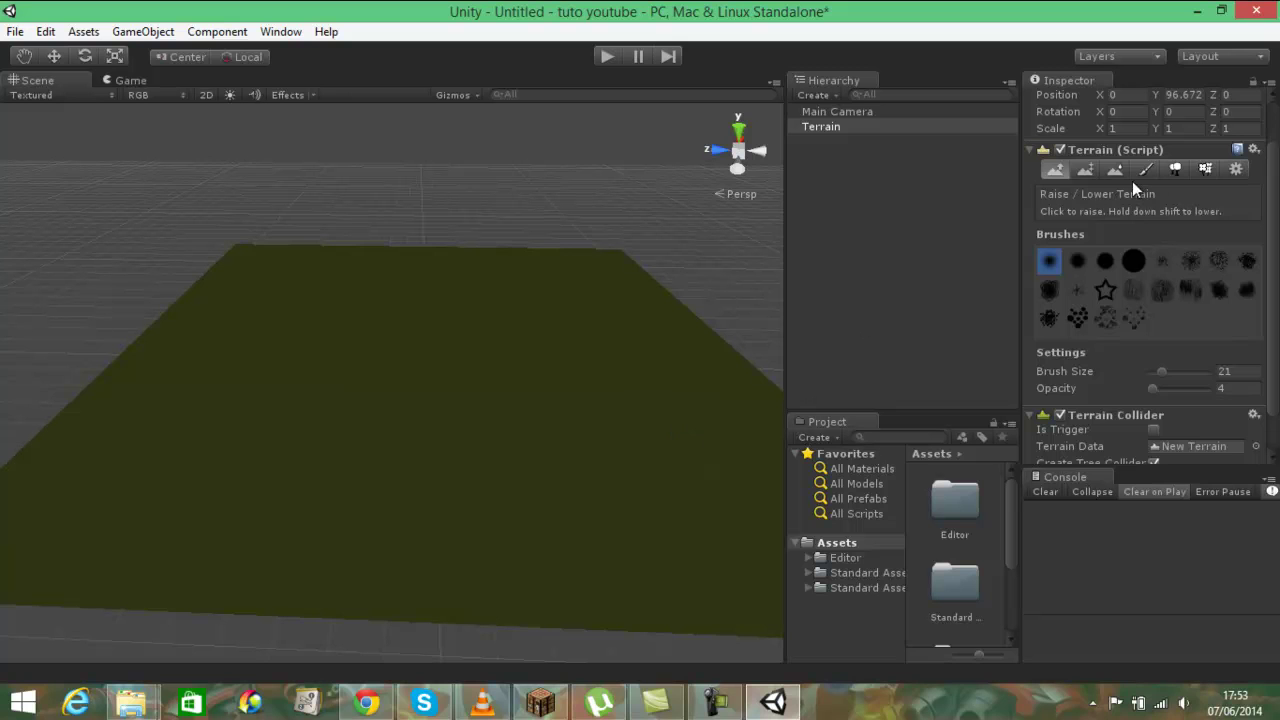
Step: Start adding a second texture from Paint Texture's Edit Textures options
left_click(1148, 169)
scroll(1150, 380, "down", 1)
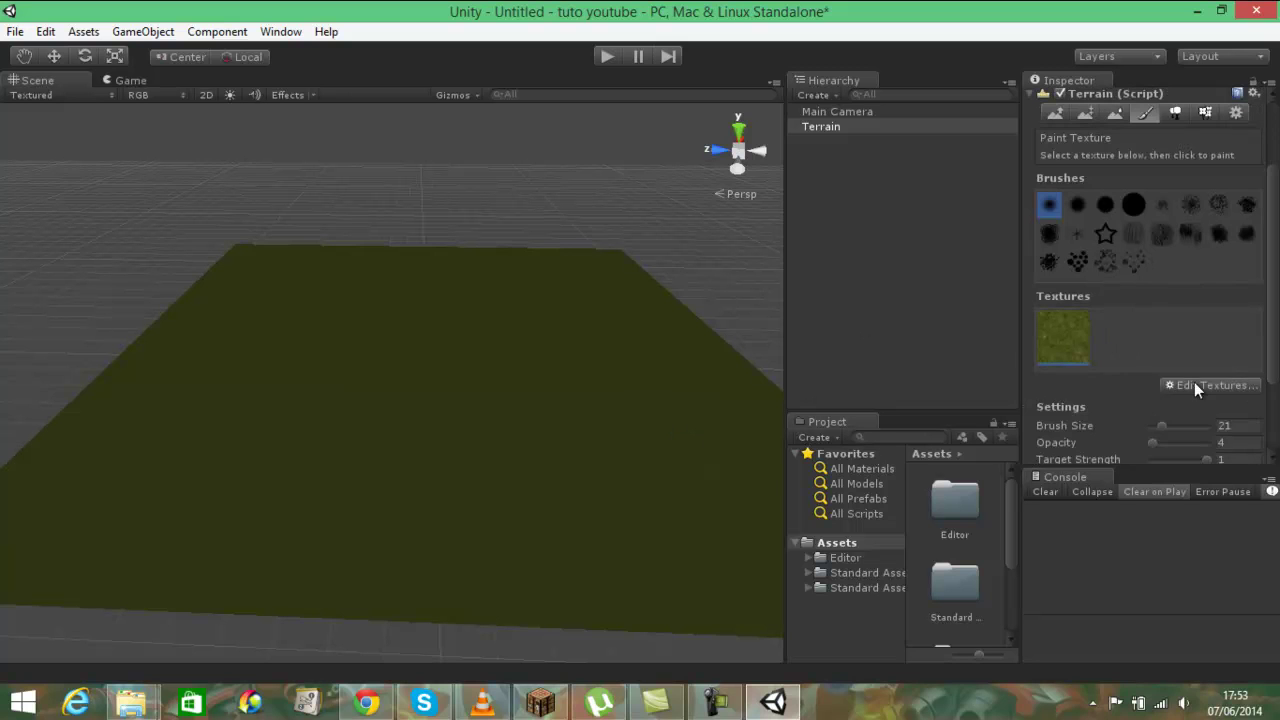
left_click(1194, 382)
left_click(1193, 389)
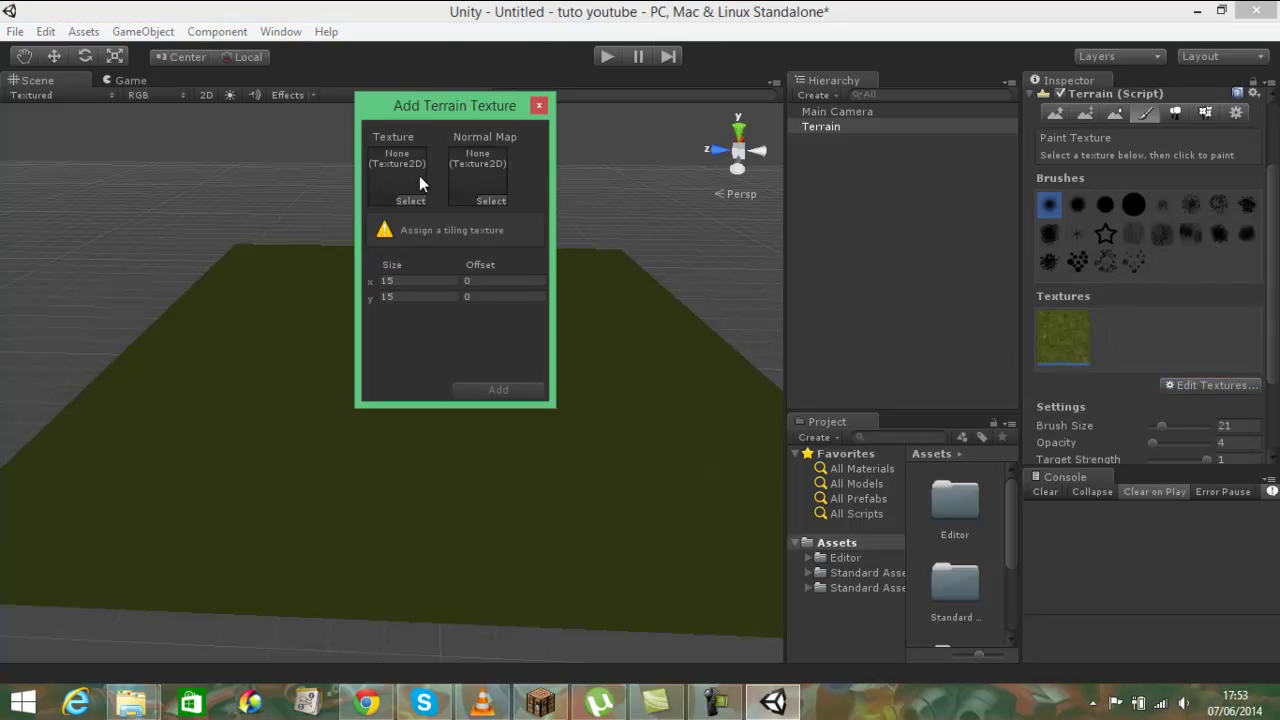
Step: Choose flameA and add it as the second terrain texture
left_click(410, 200)
scroll(285, 198, "down", 2)
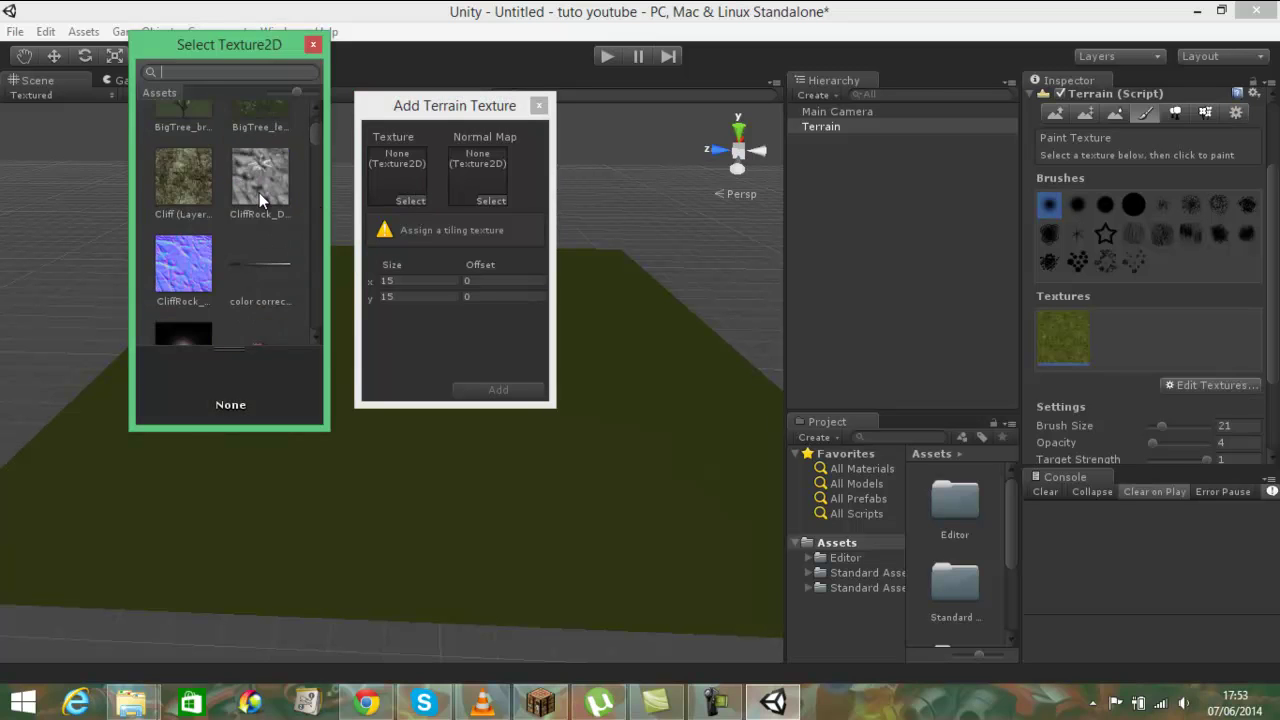
scroll(258, 195, "down", 1)
scroll(258, 195, "down", 1)
scroll(258, 195, "down", 1)
scroll(256, 193, "down", 1)
scroll(255, 190, "down", 3)
scroll(247, 191, "up", 1)
left_click(259, 288)
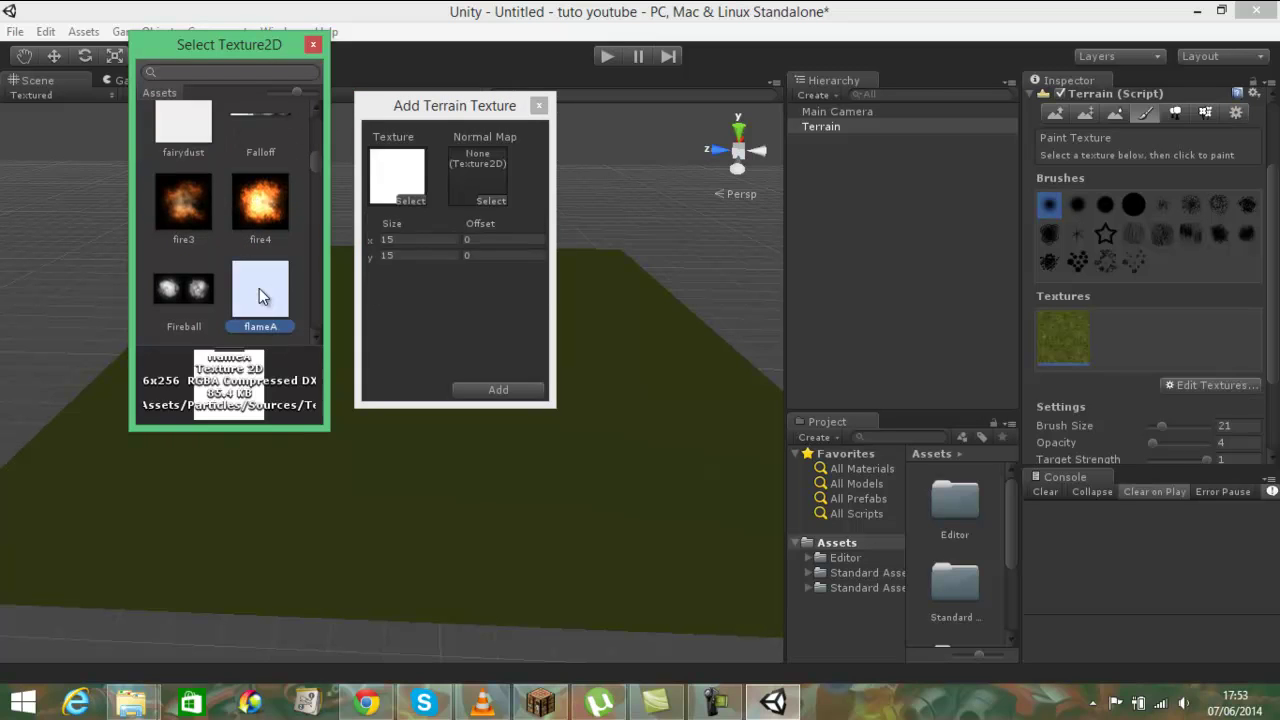
left_click(500, 391)
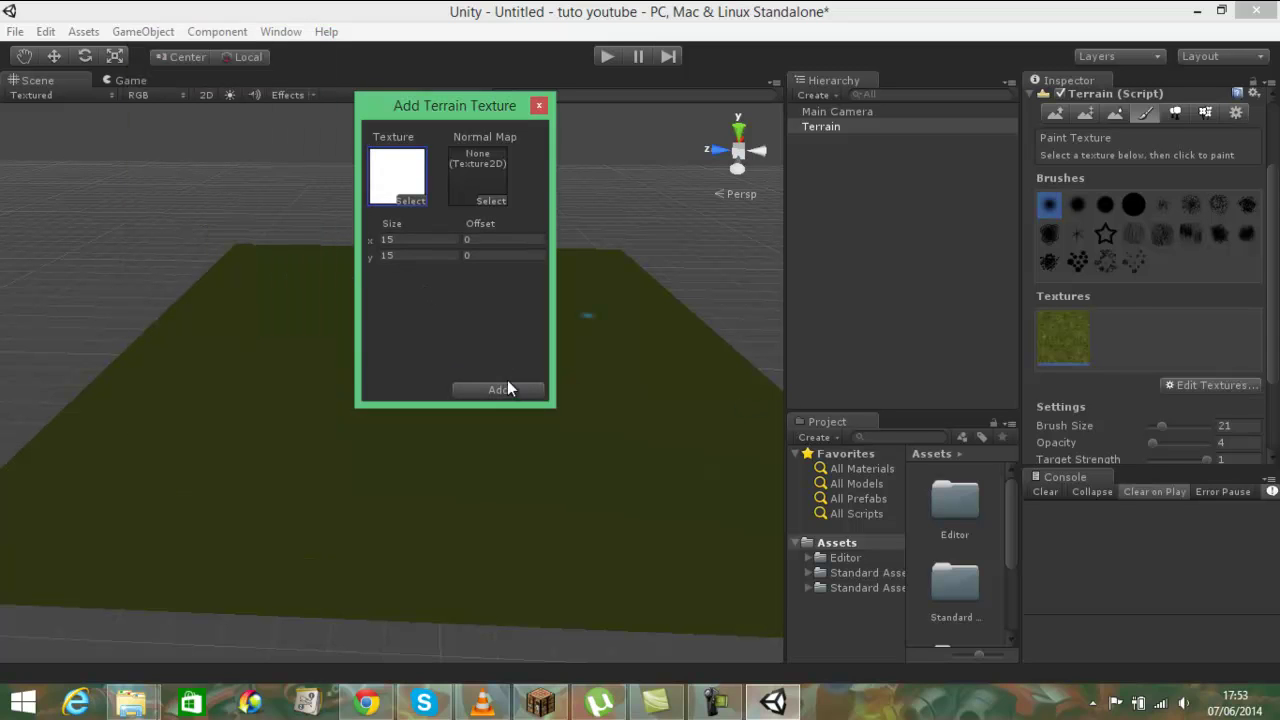
left_click(508, 389)
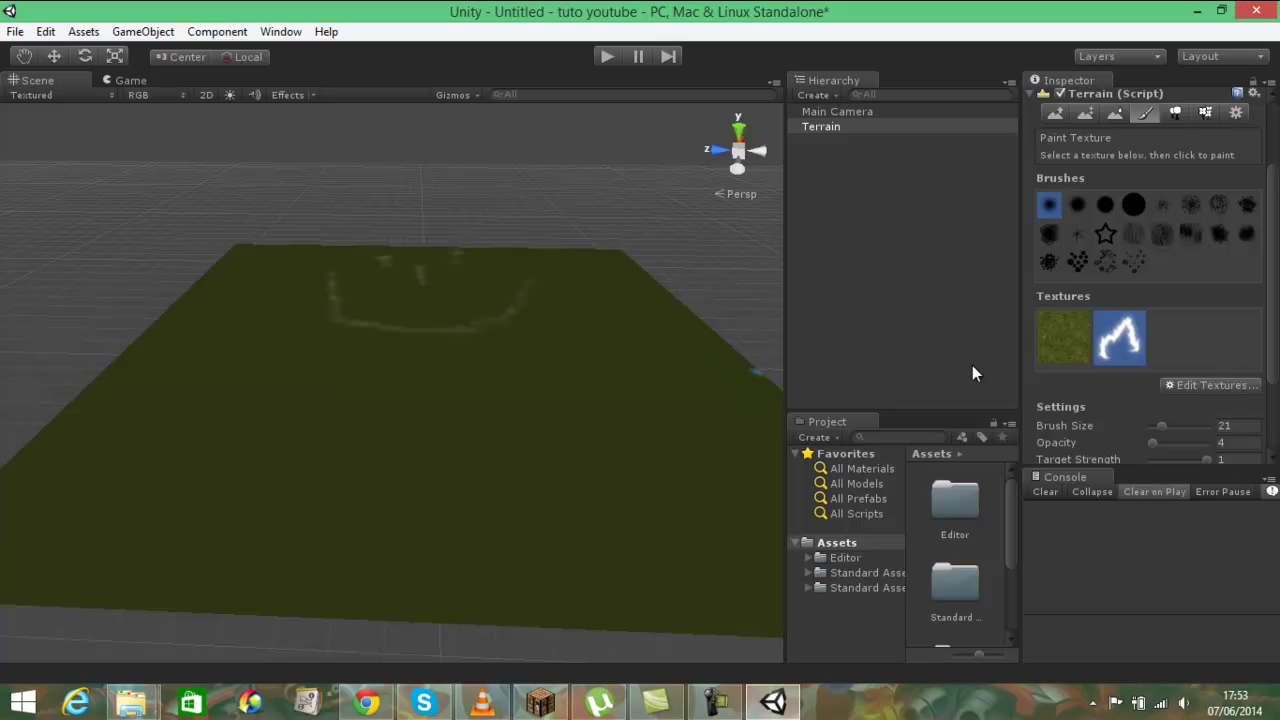
Step: Set opacity and brush size to 100 and paint a white flameA patch
scroll(1203, 308, "down", 5)
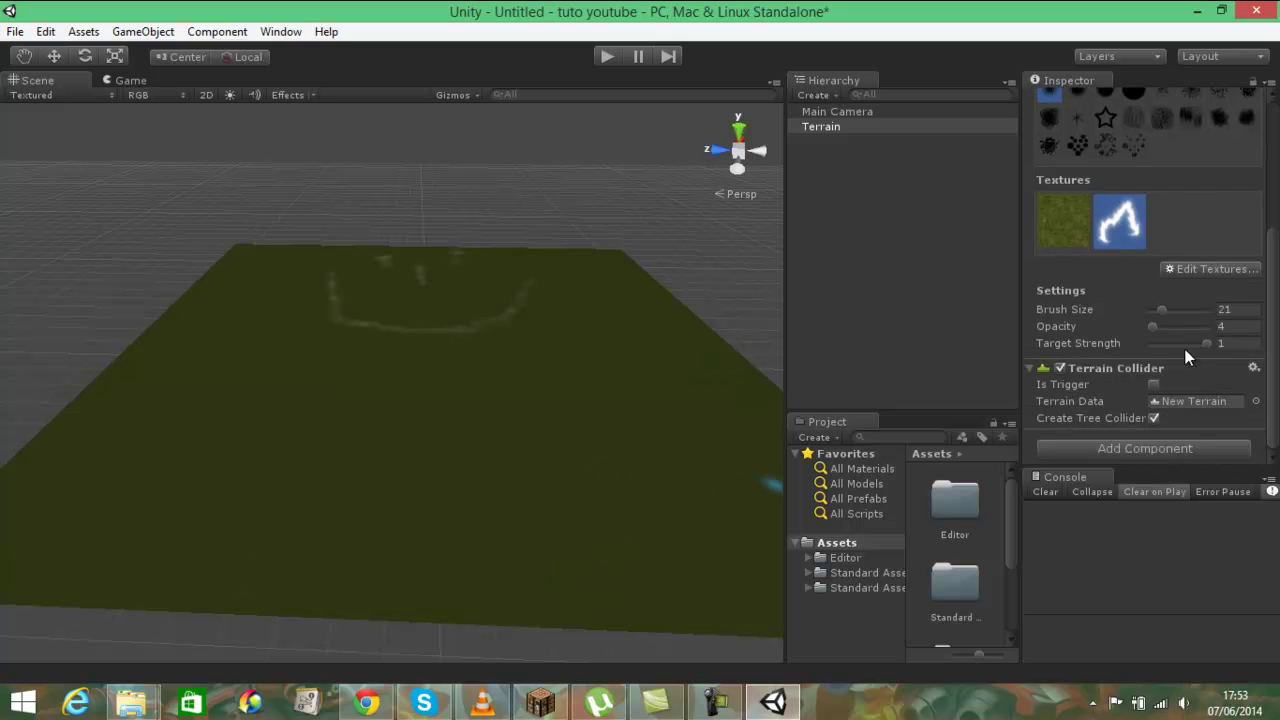
left_click_drag(1155, 325, 1270, 333)
left_click_drag(1157, 310, 1212, 310)
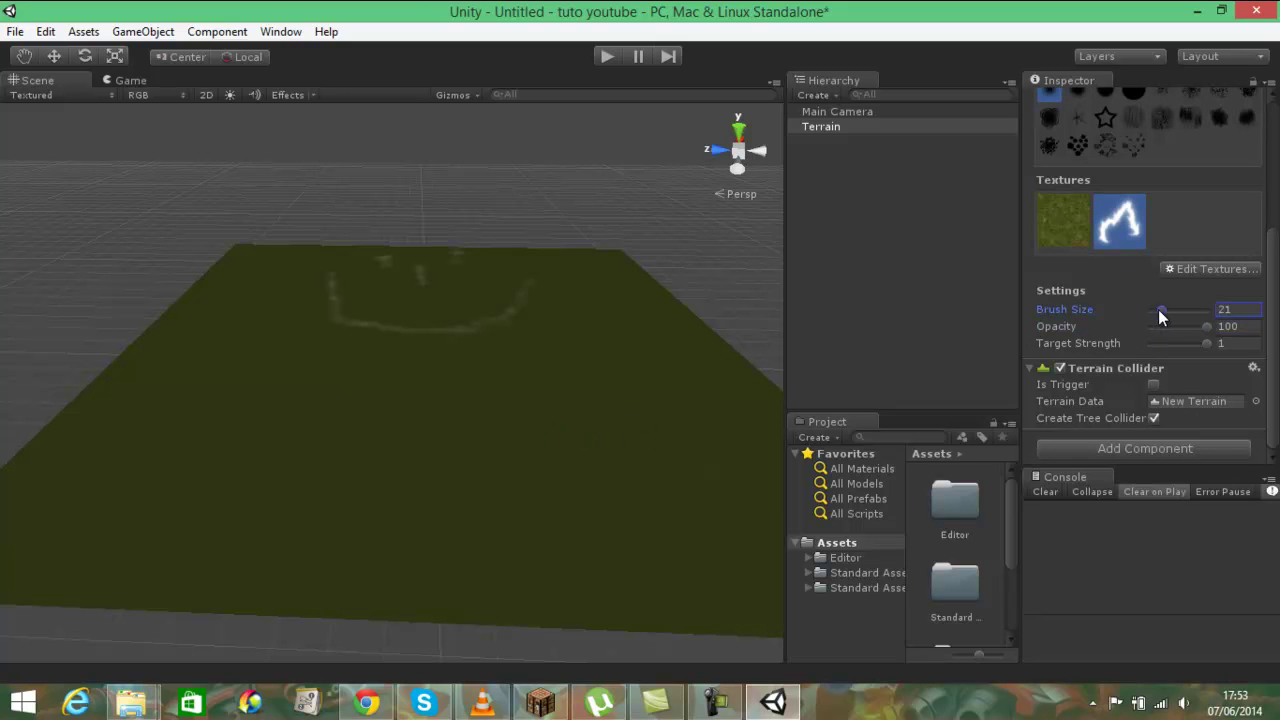
mouse_move(604, 430)
left_mouse_down()
mouse_move(547, 481)
mouse_move(543, 468)
mouse_move(587, 460)
mouse_move(516, 450)
mouse_move(526, 537)
mouse_move(484, 407)
left_mouse_up()
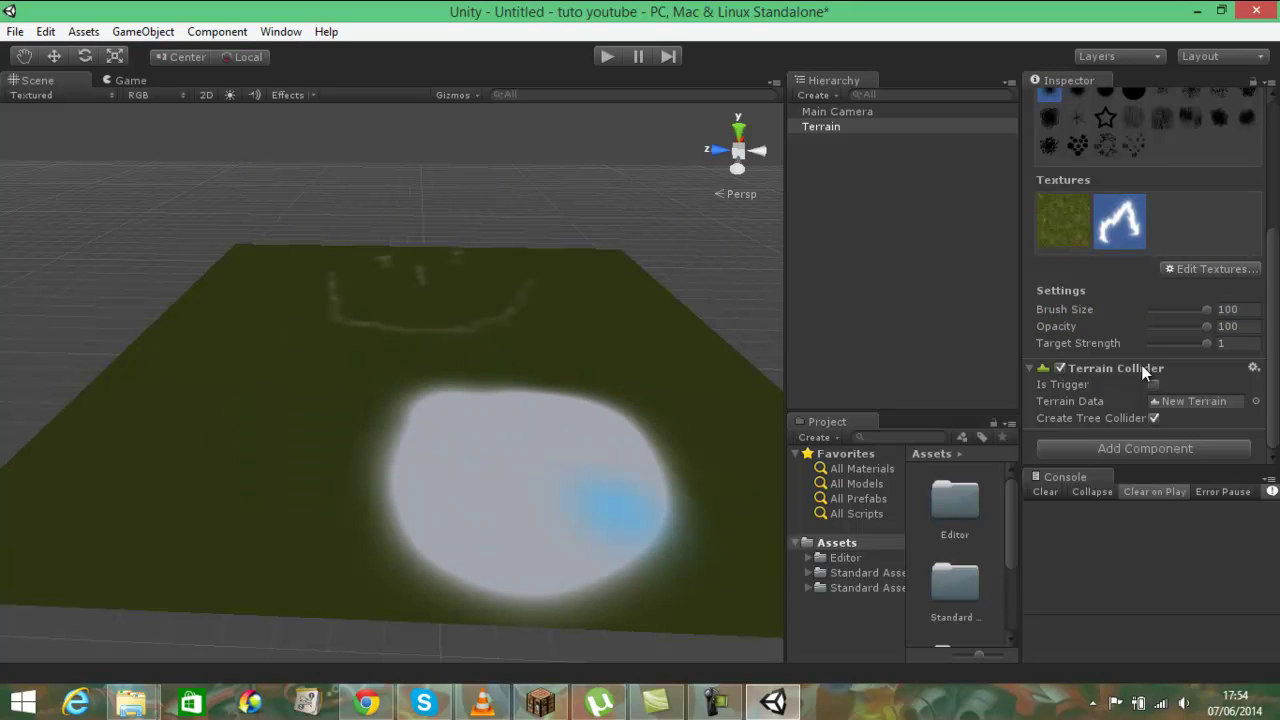
Step: Repaint most of the white patch with the grass texture
scroll(1067, 260, "up", 2)
left_click(1075, 277)
mouse_move(609, 426)
left_mouse_down()
mouse_move(592, 479)
mouse_move(292, 468)
mouse_move(605, 445)
mouse_move(477, 562)
mouse_move(710, 505)
left_mouse_up()
scroll(1127, 268, "up", 1)
scroll(1172, 296, "down", 2)
scroll(1172, 296, "up", 4)
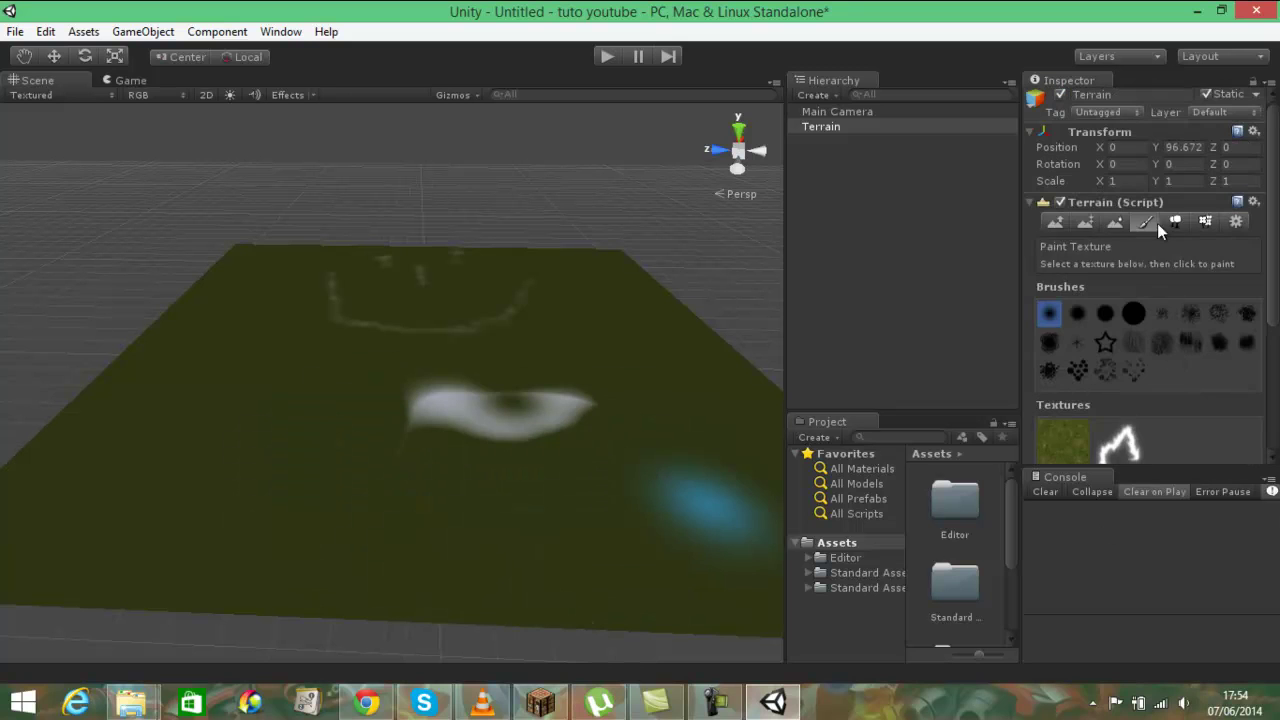
Step: Add BigTree as a paintable tree in the Place Trees tool
left_click(1175, 222)
left_click(1176, 343)
left_click(1150, 342)
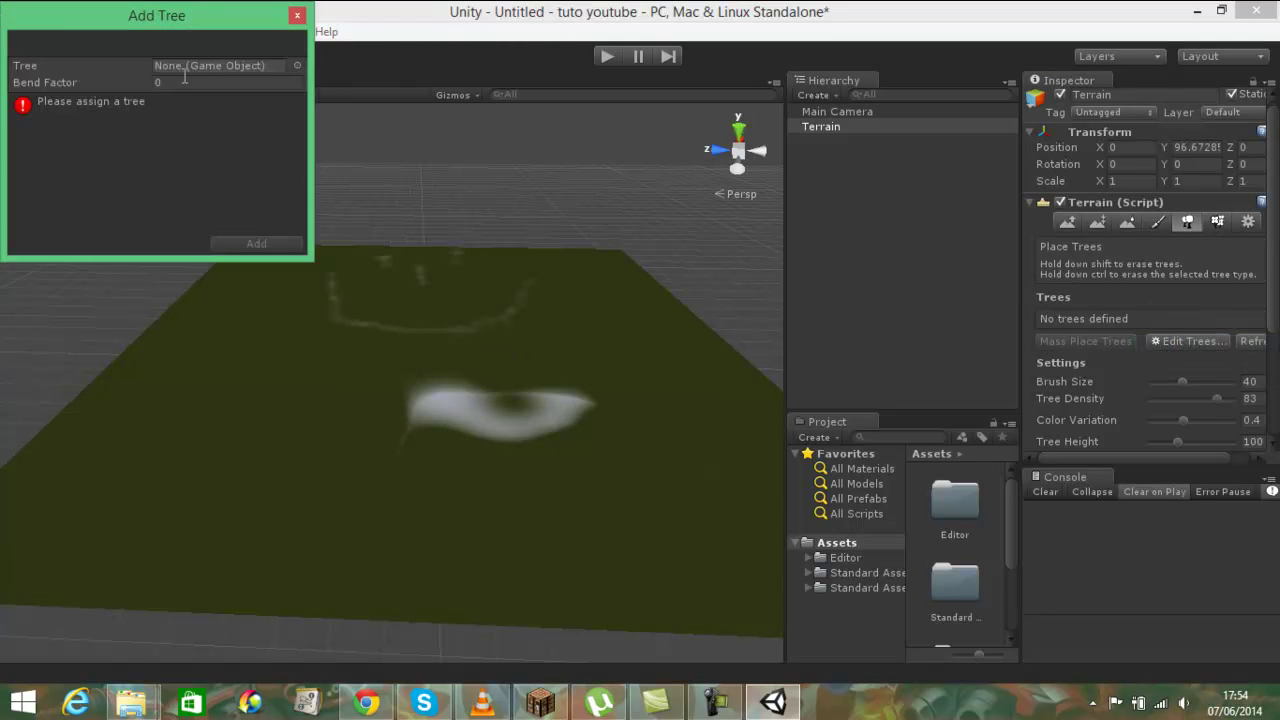
left_click(297, 66)
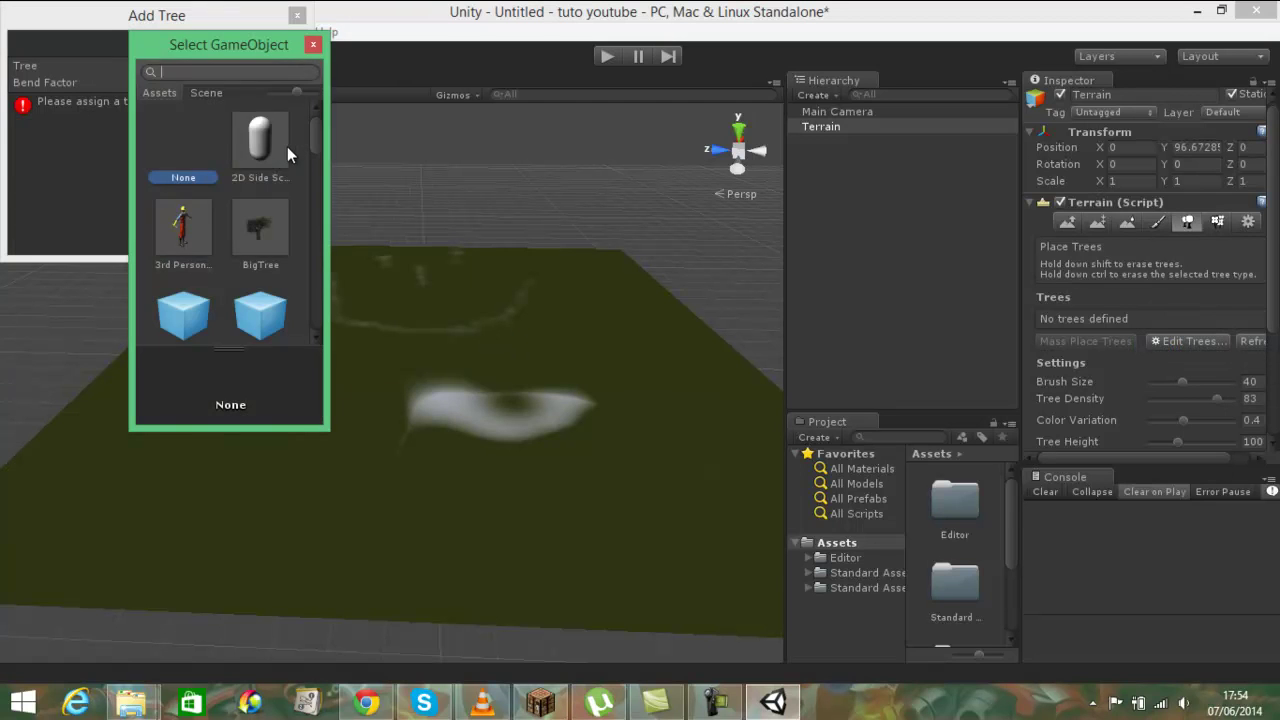
scroll(287, 146, "down", 1)
left_click(266, 174)
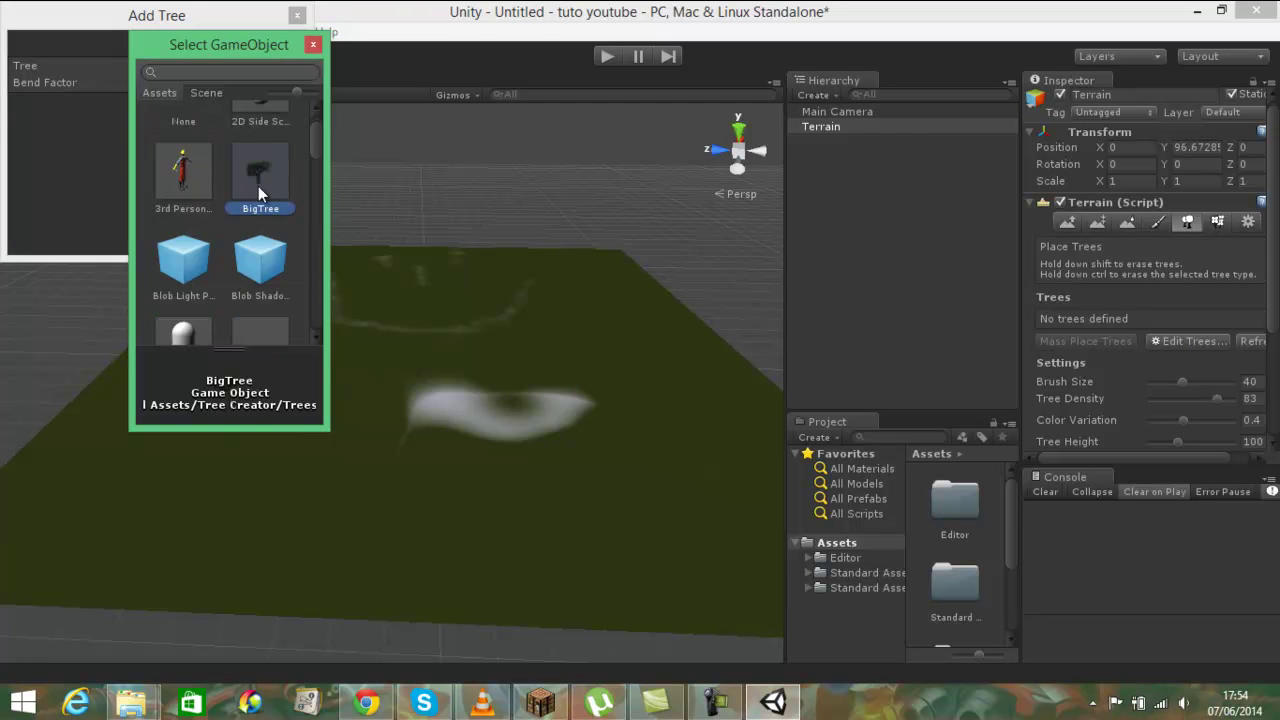
double_click(258, 184)
left_click(257, 244)
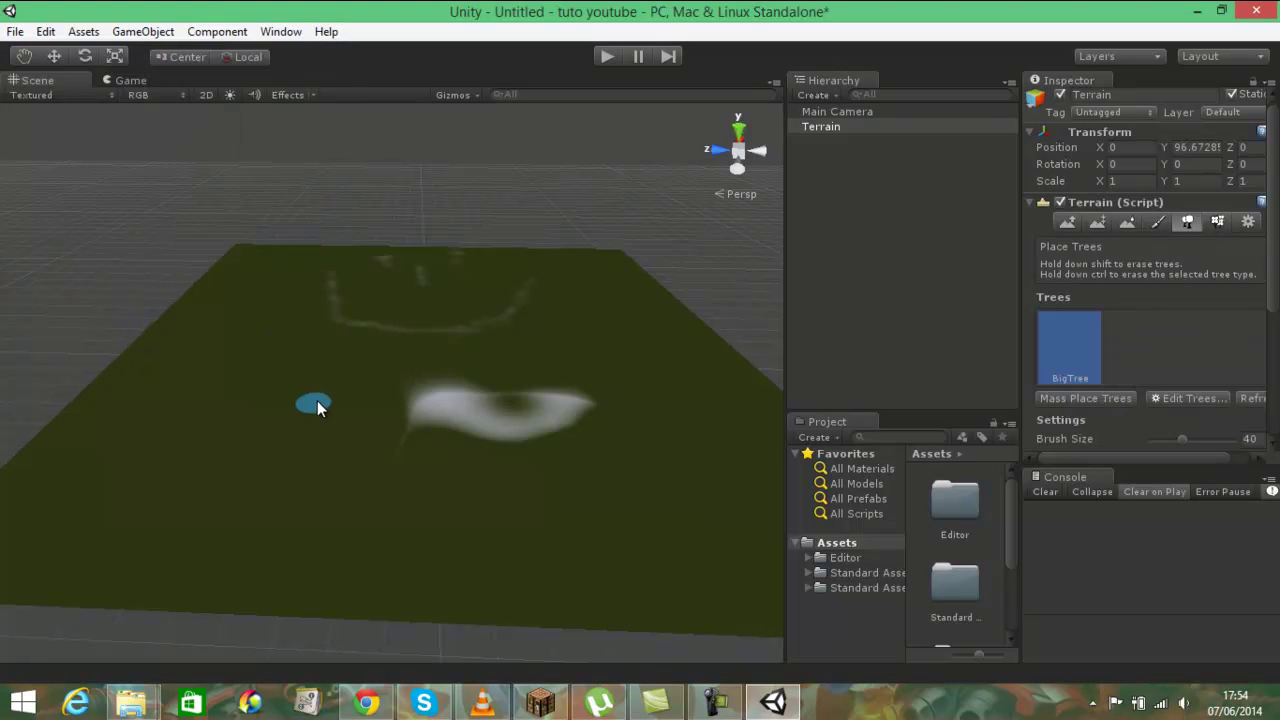
Step: Paint BigTree trees across the terrain around the white patch
mouse_move(297, 401)
left_mouse_down()
mouse_move(535, 425)
mouse_move(561, 411)
left_mouse_up()
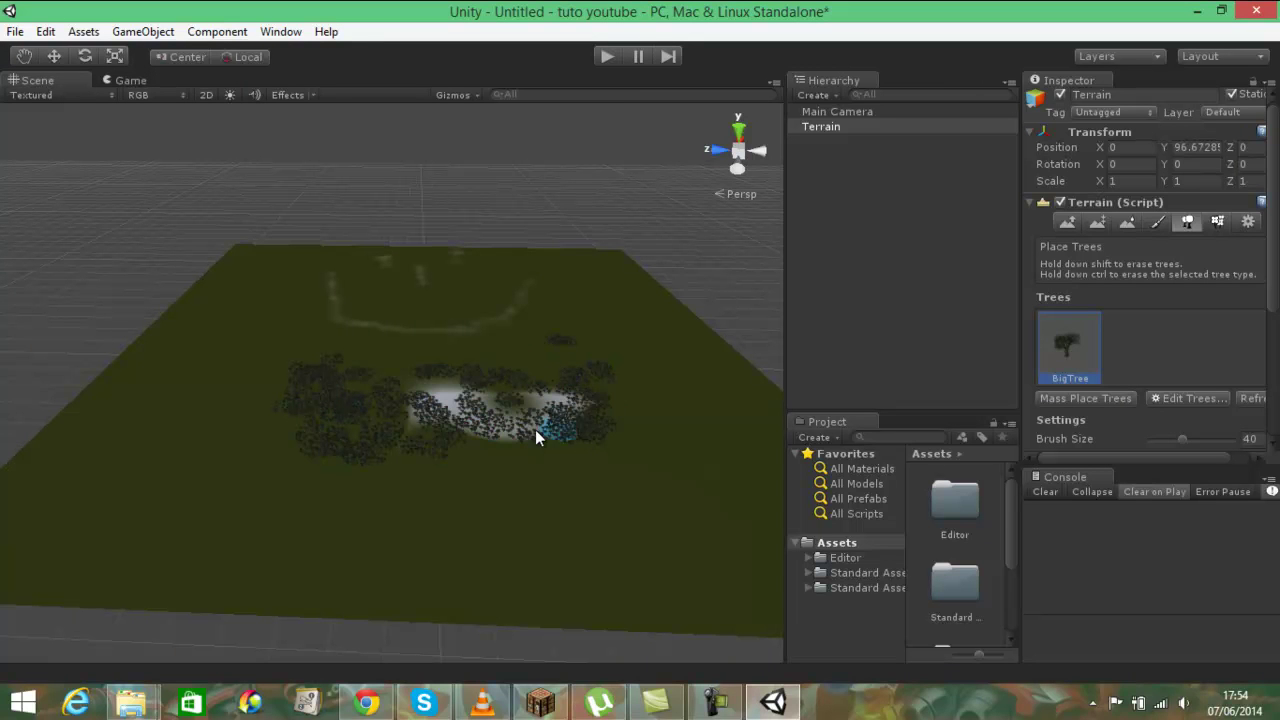
scroll(535, 429, "up", 3)
scroll(503, 431, "up", 2)
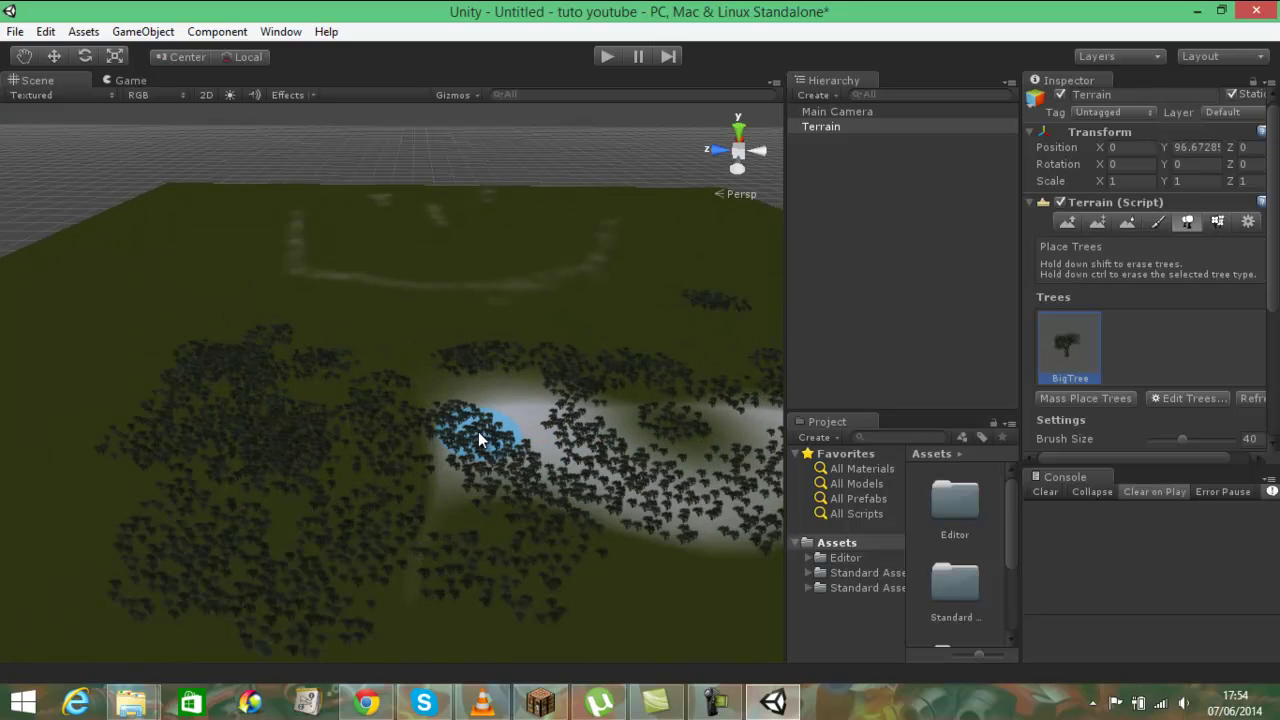
scroll(478, 431, "up", 2)
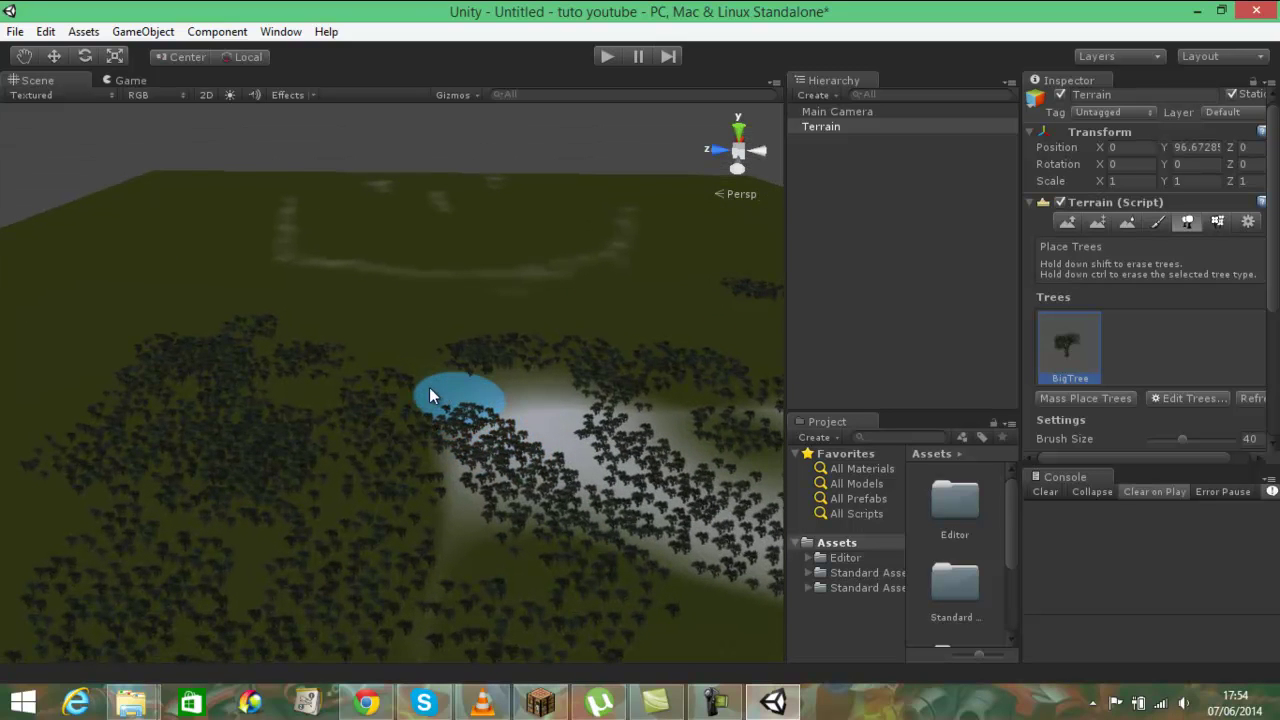
scroll(1206, 318, "down", 5)
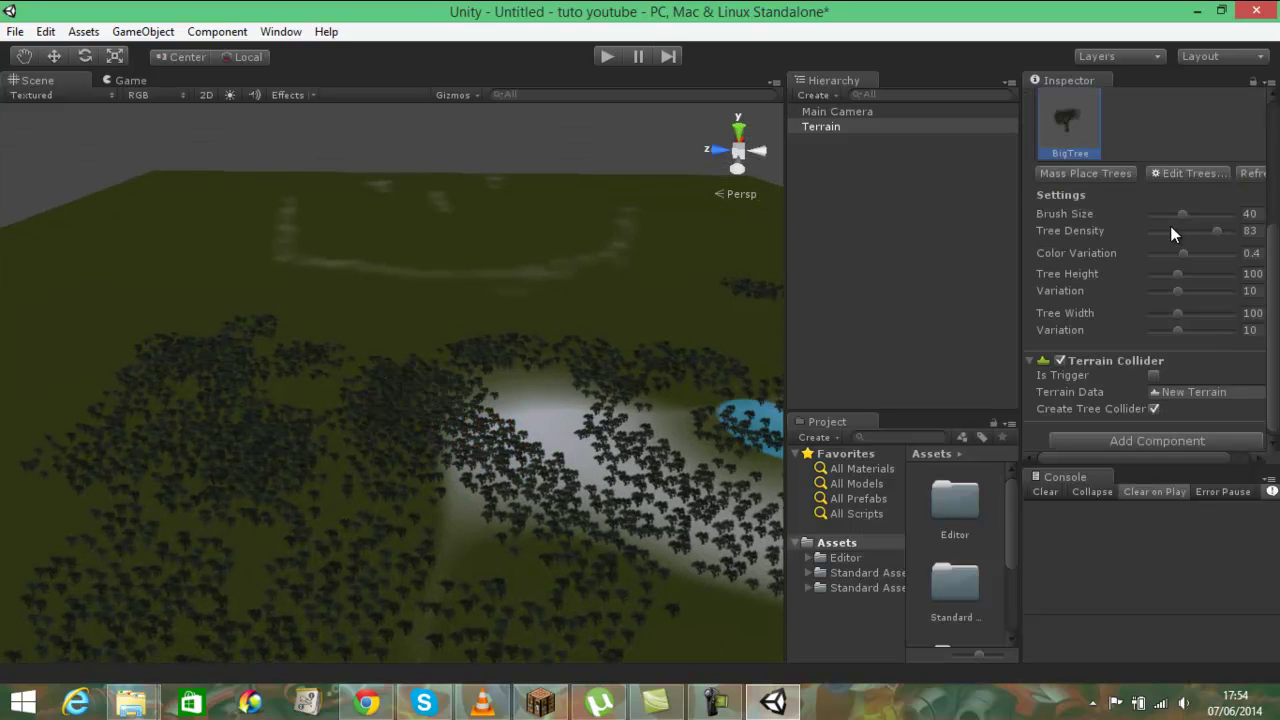
Step: Raise Tree Density to 100 and paint a denser forest leftward and downward
left_click_drag(1212, 231, 1245, 231)
left_click(530, 413)
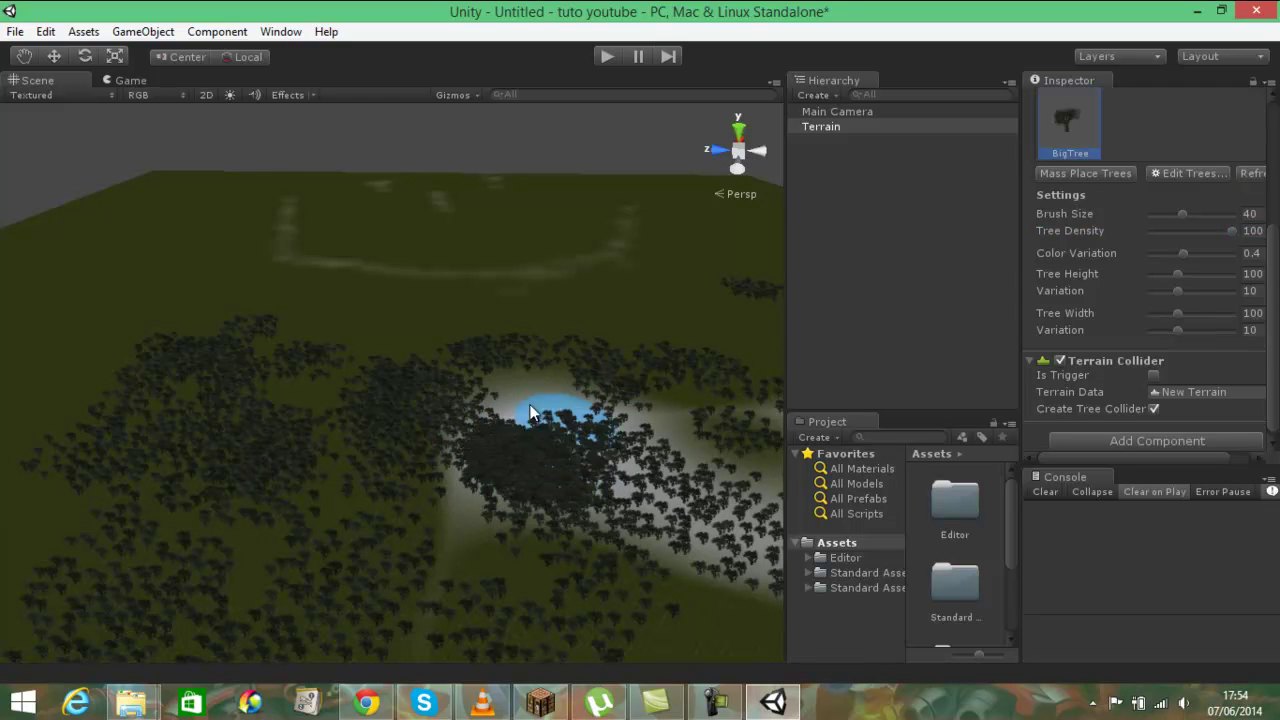
left_click_drag(530, 413, 401, 471)
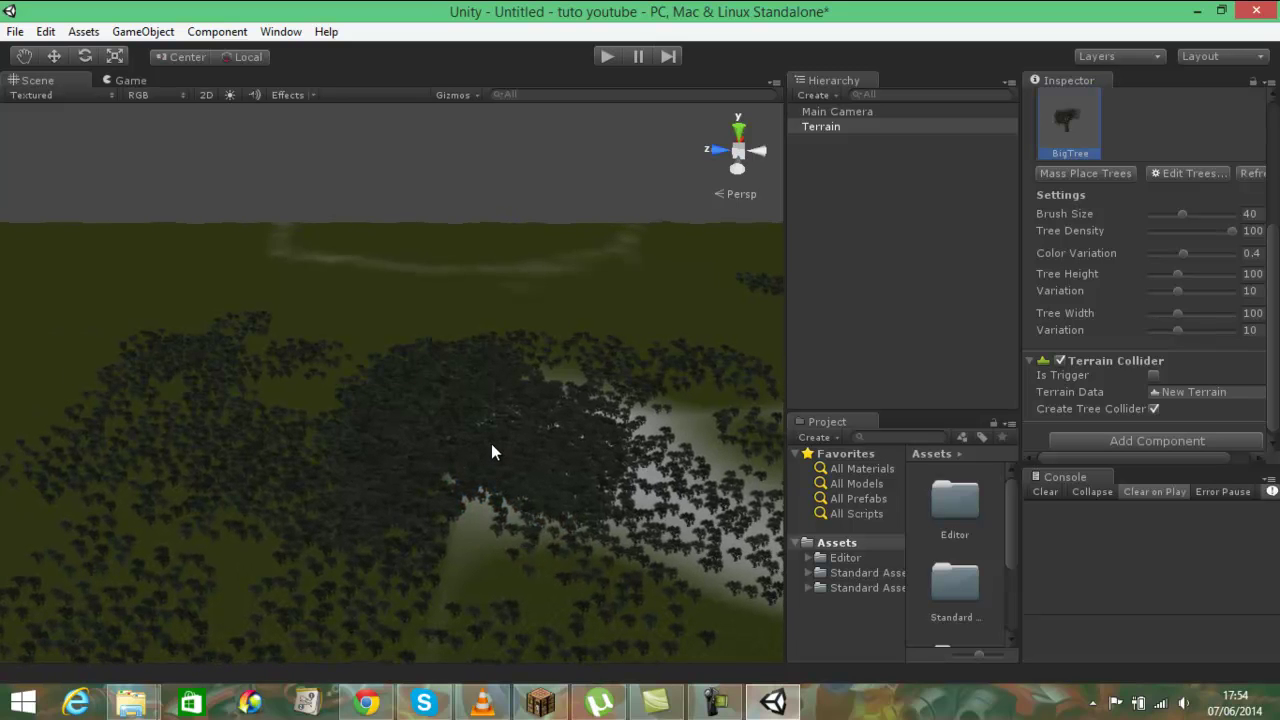
Step: Create a Sphere and lift it above the terrain along its Y axis
left_click(238, 33)
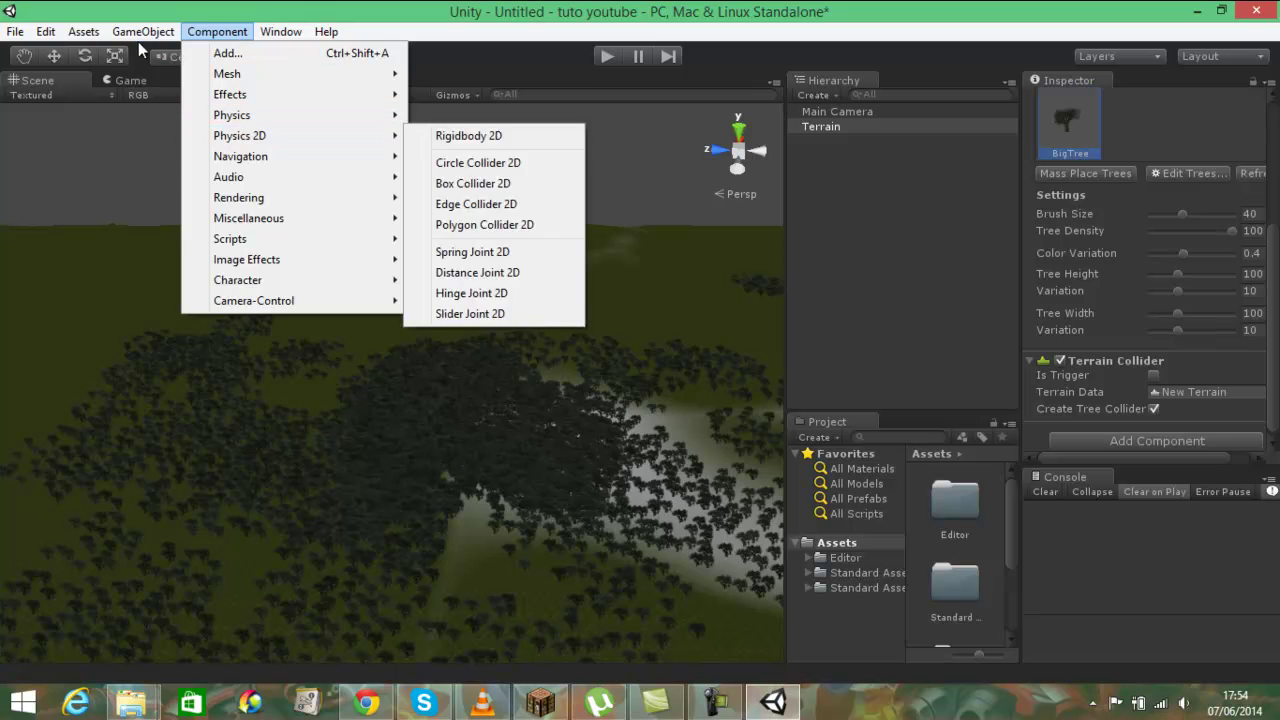
mouse_move(271, 76)
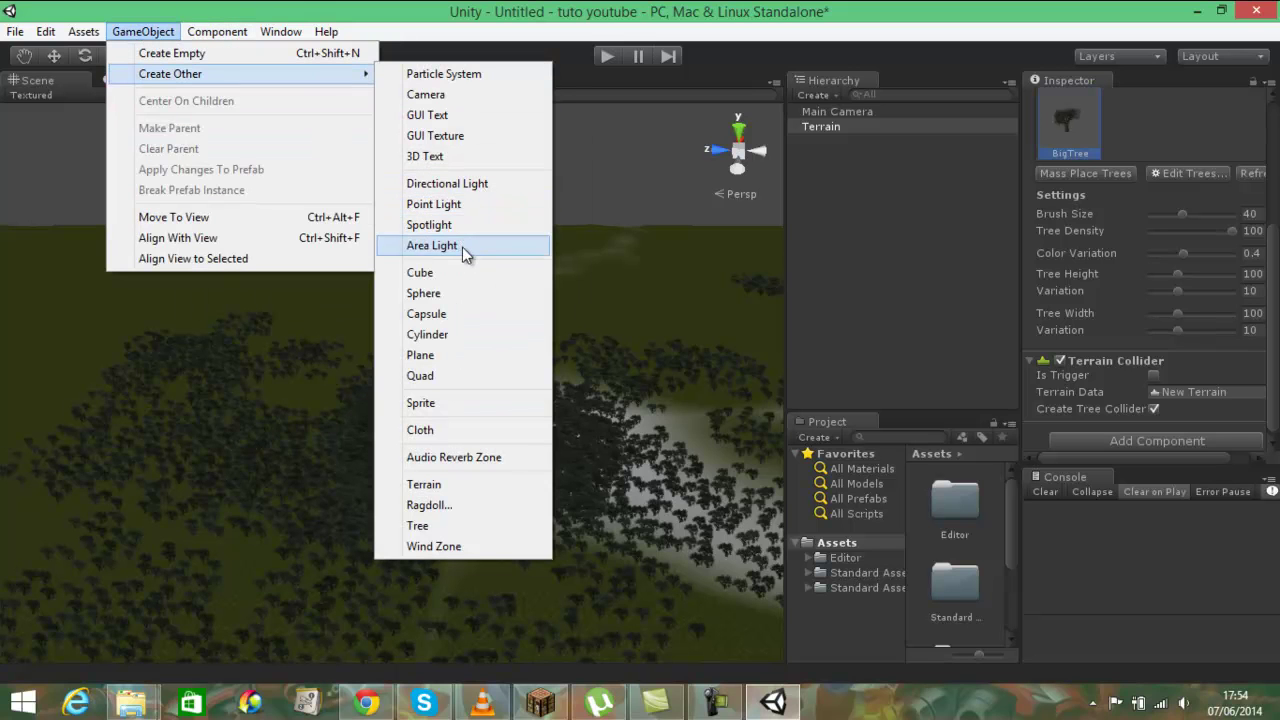
left_click(436, 296)
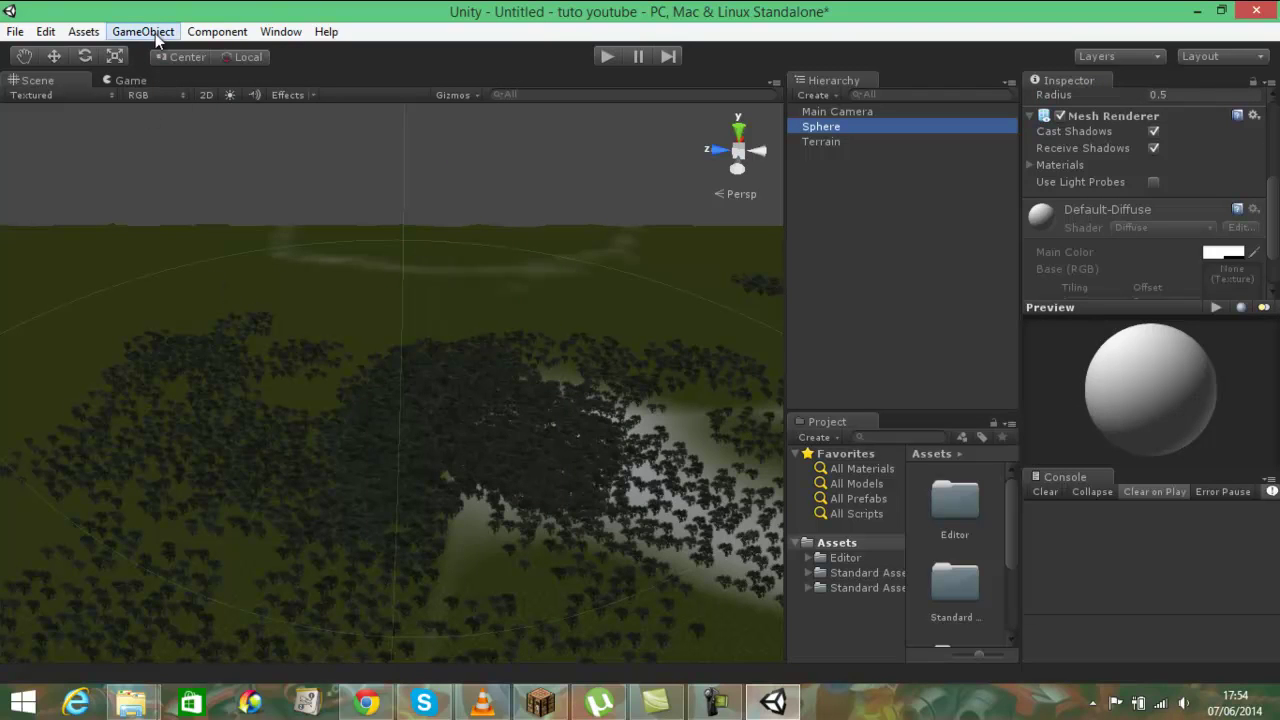
left_click(56, 56)
left_click_drag(390, 322, 401, 285)
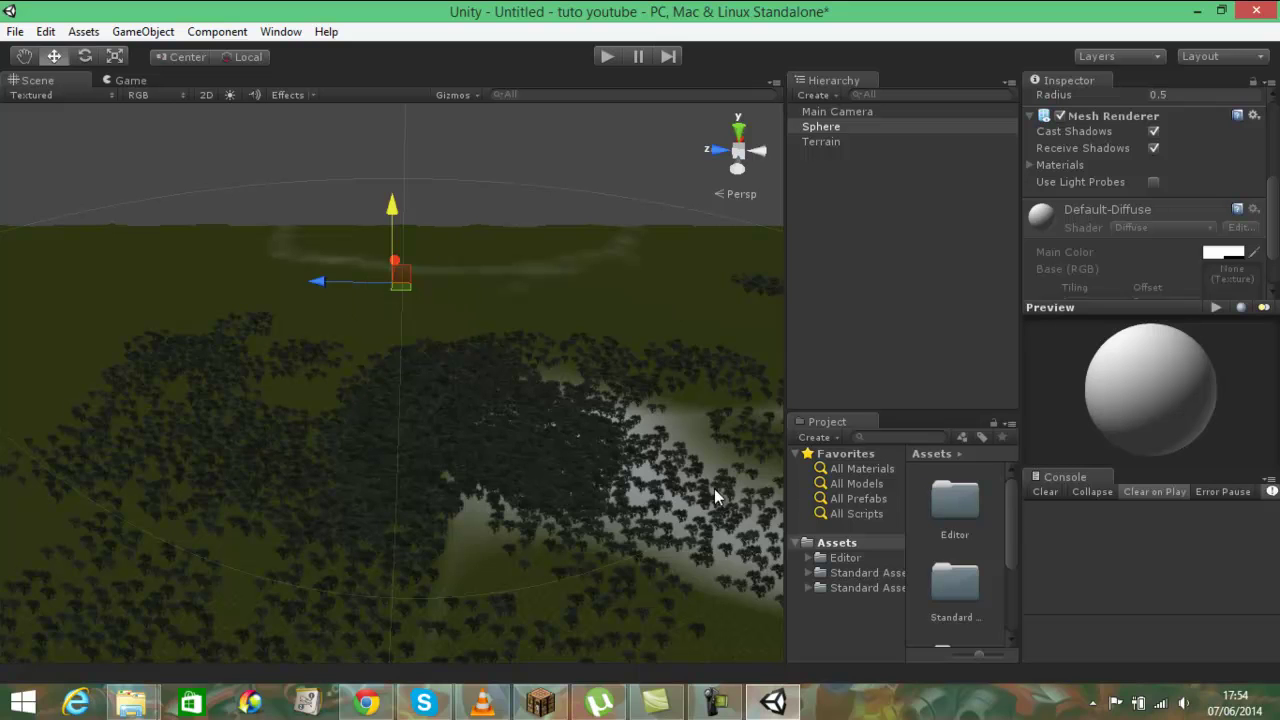
Step: Widen the Hierarchy and Project panels and select the Editor folder
left_click_drag(780, 494, 671, 508)
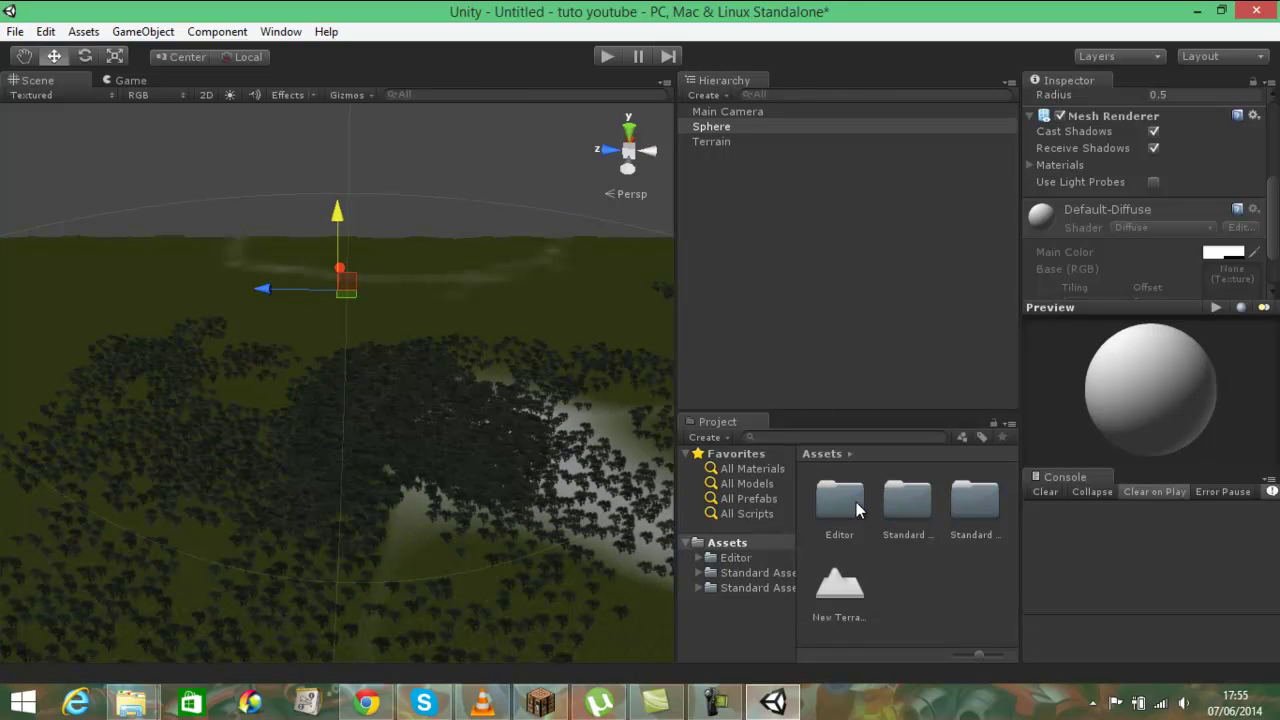
left_click(856, 502)
left_click(915, 501)
left_click(978, 501)
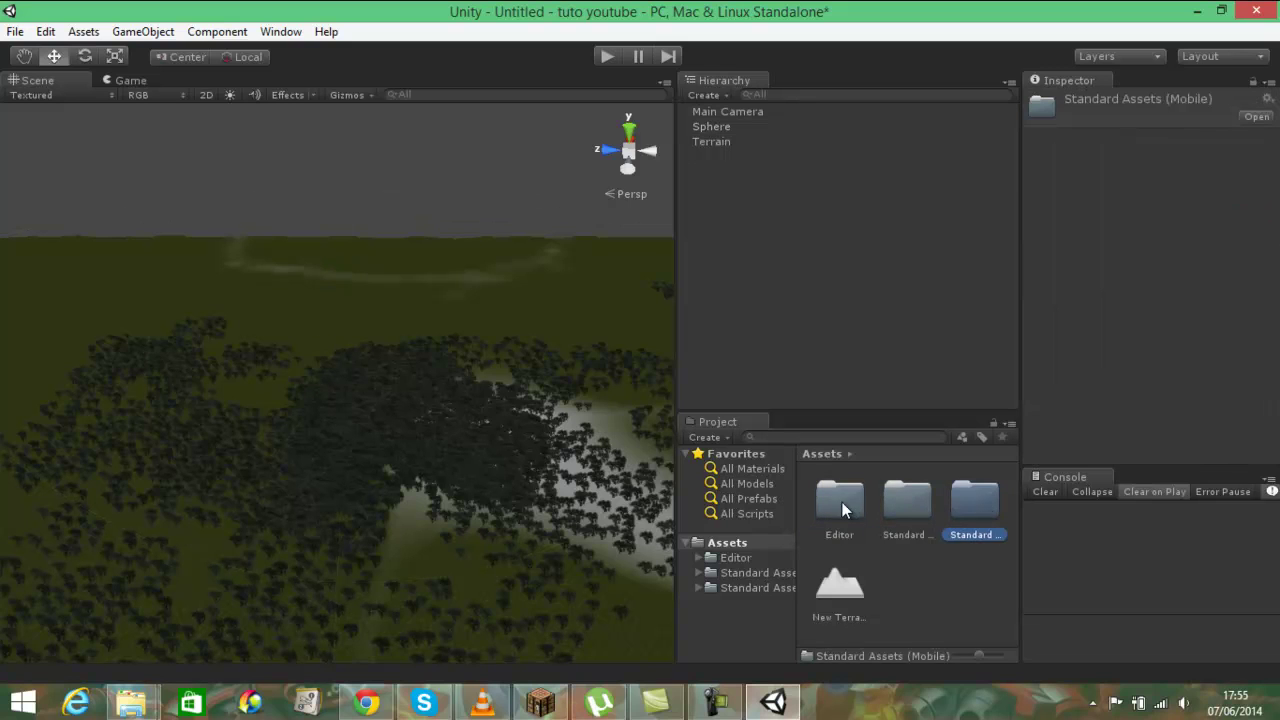
left_click(842, 510)
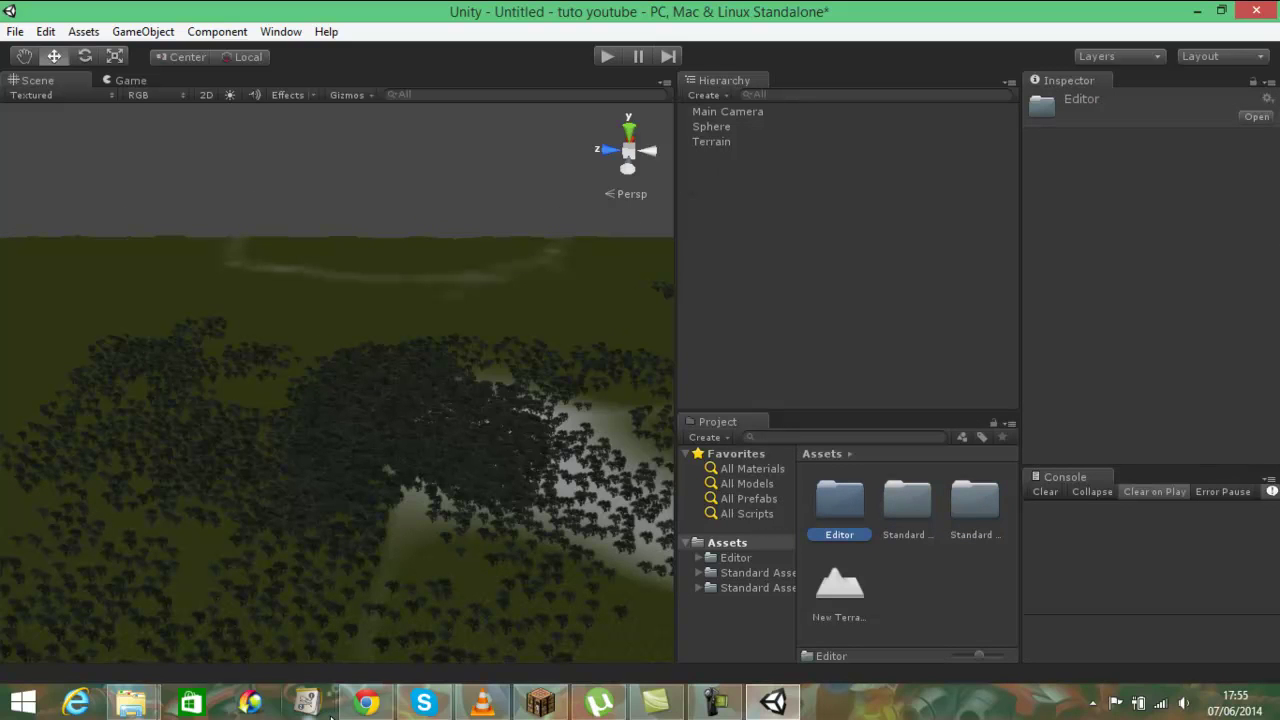
mouse_move(127, 710)
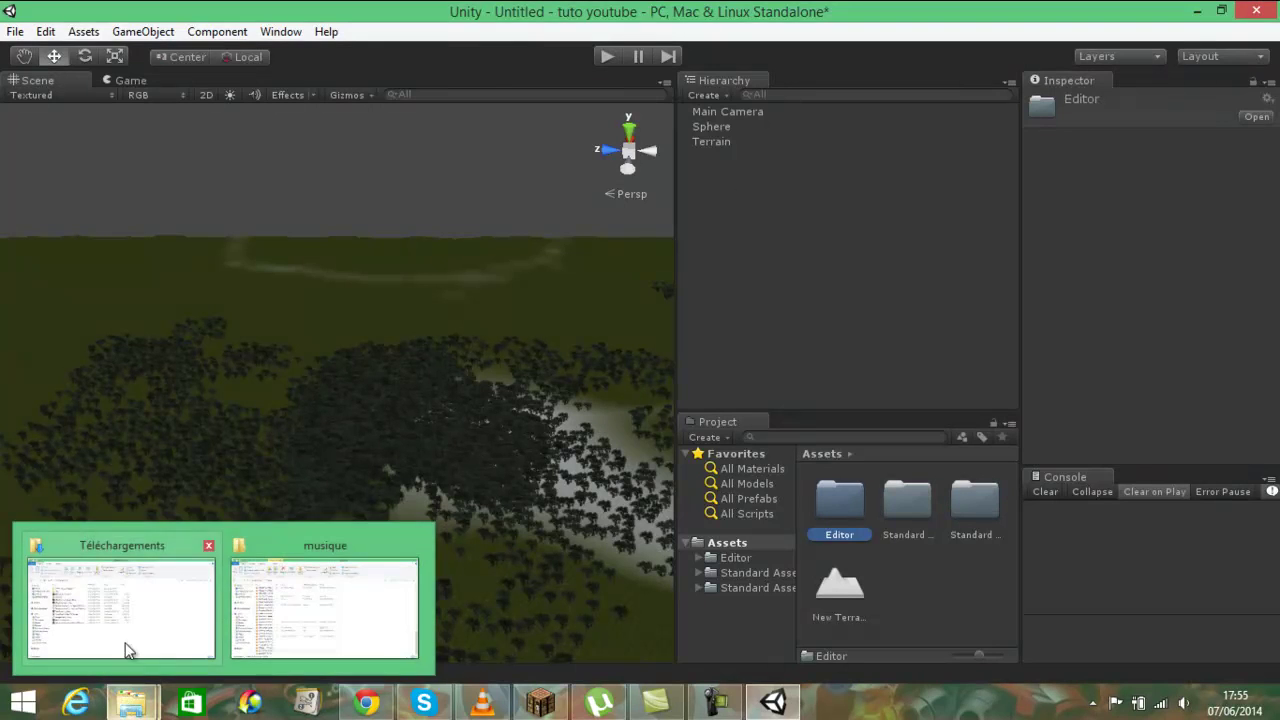
Step: In File Explorer, open Disque local (E:) from Ce PC
key("alt+Tab")
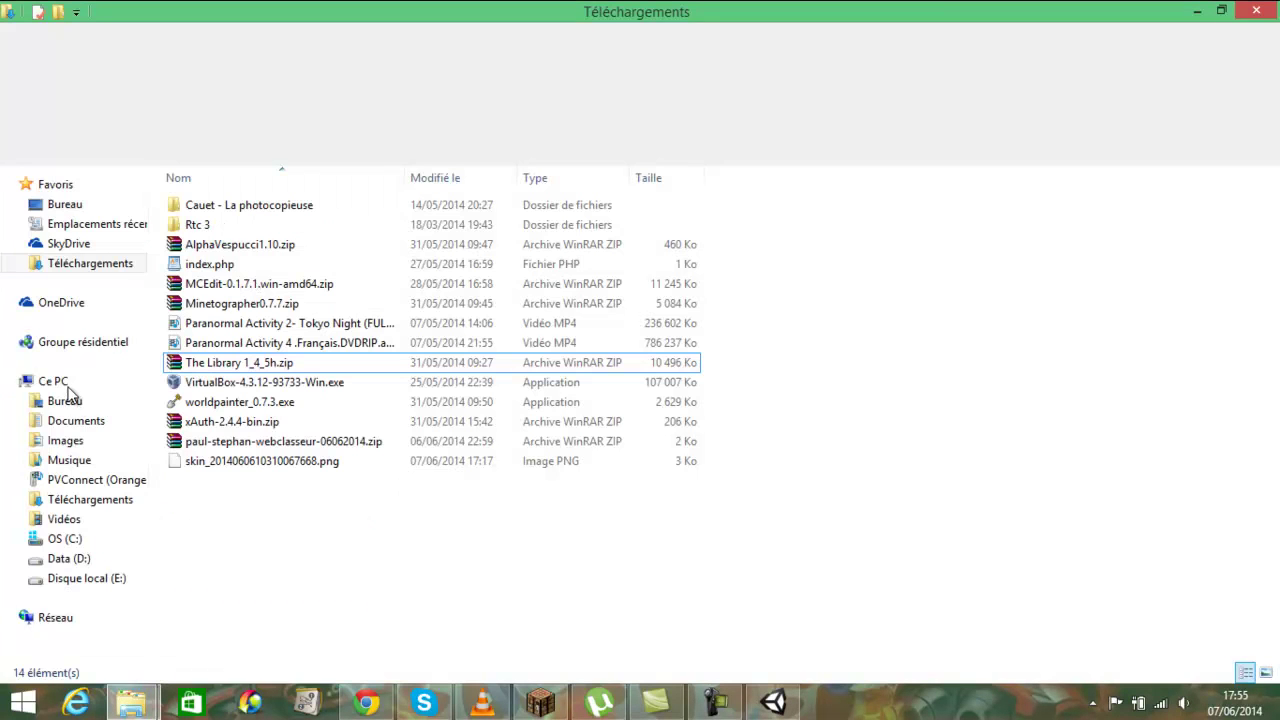
left_click(60, 381)
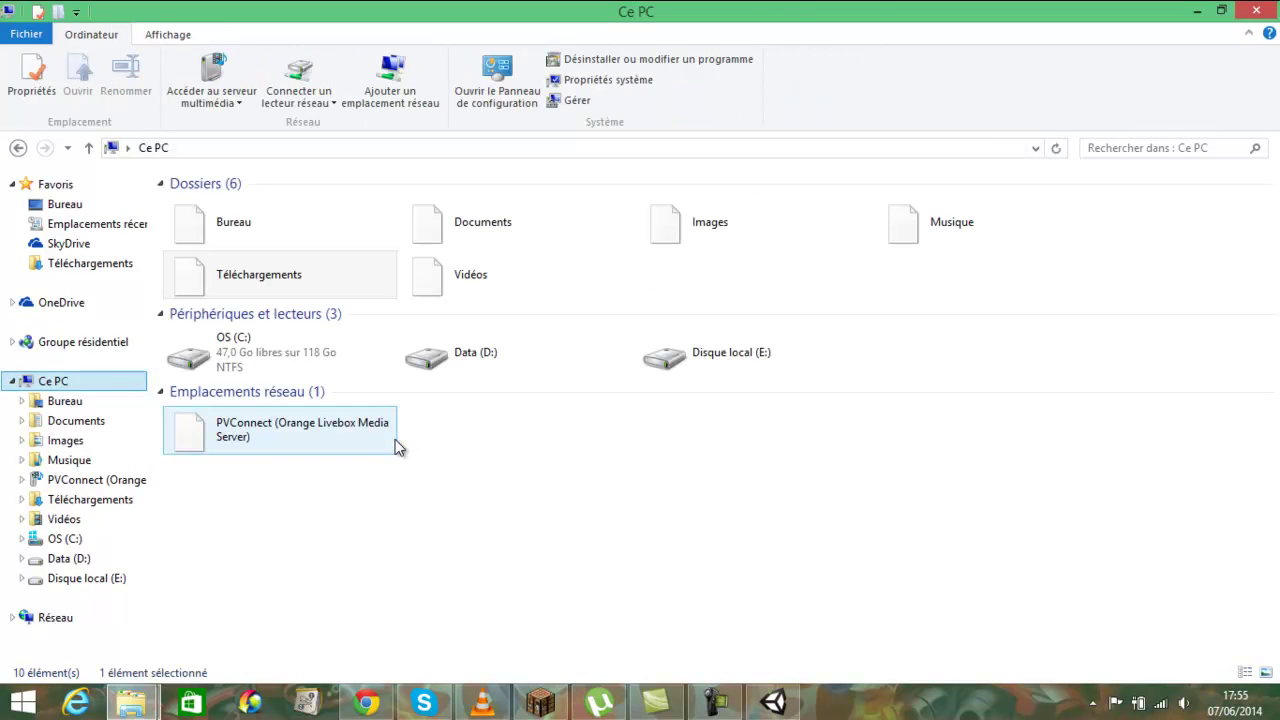
left_click(462, 371)
left_click(772, 368)
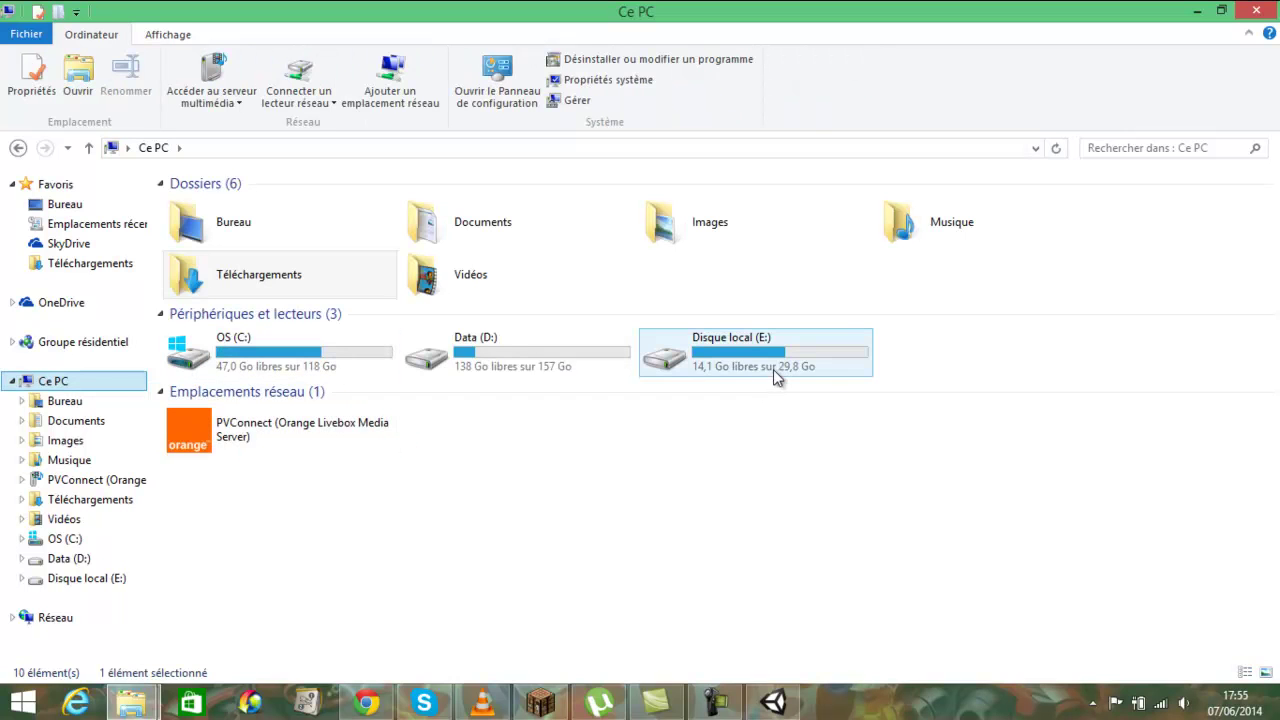
double_click(771, 366)
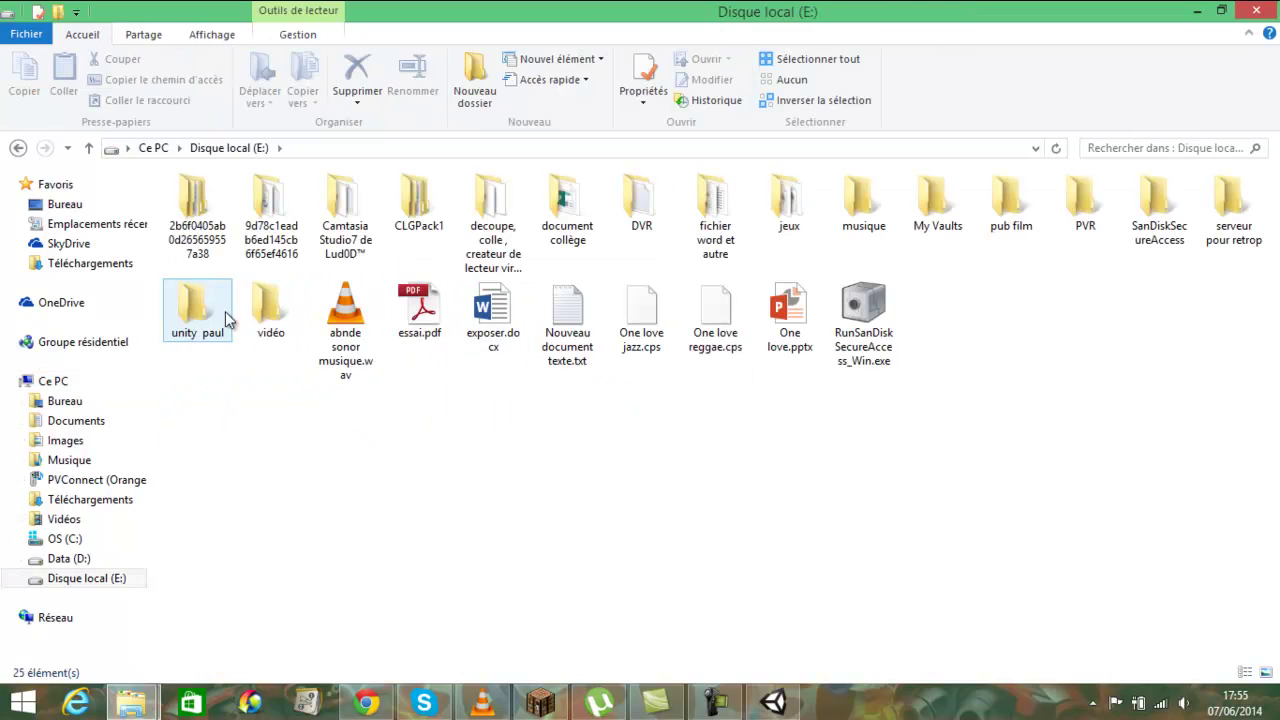
Step: Open the older project's Assets\pour unity folder and select deplacement.js
double_click(200, 317)
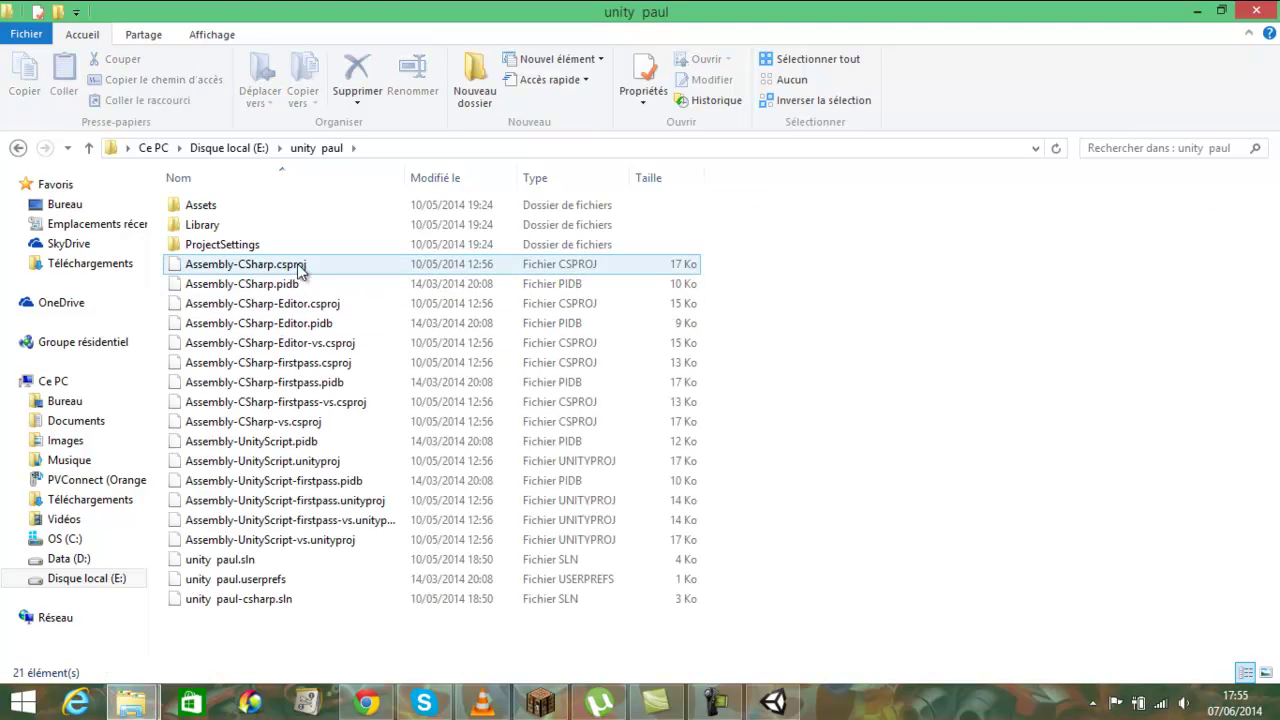
double_click(274, 212)
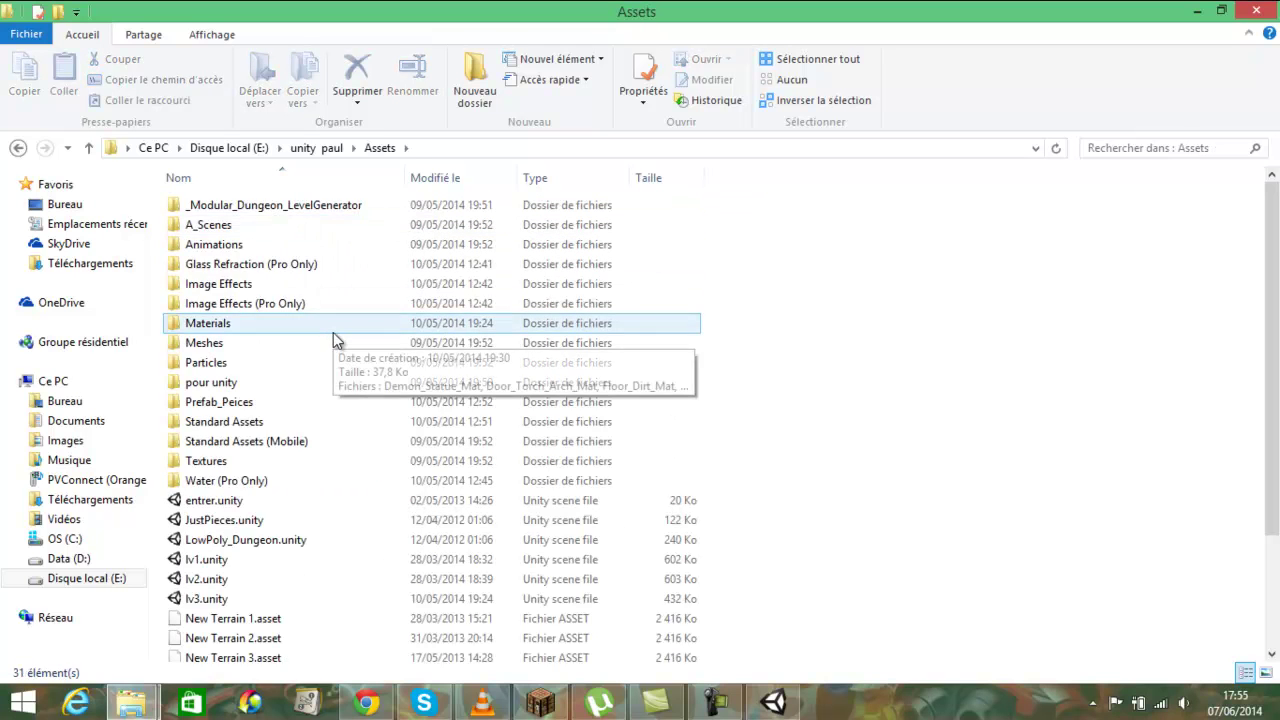
scroll(330, 355, "down", 3)
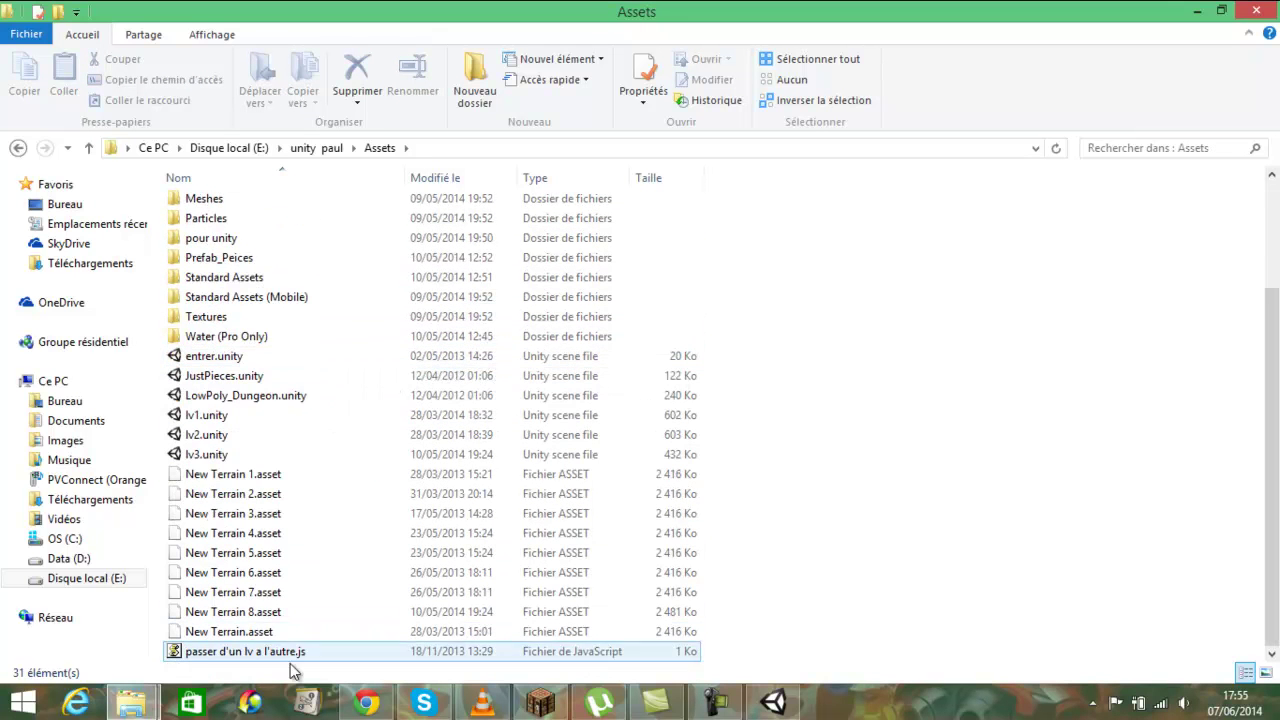
scroll(240, 562, "up", 3)
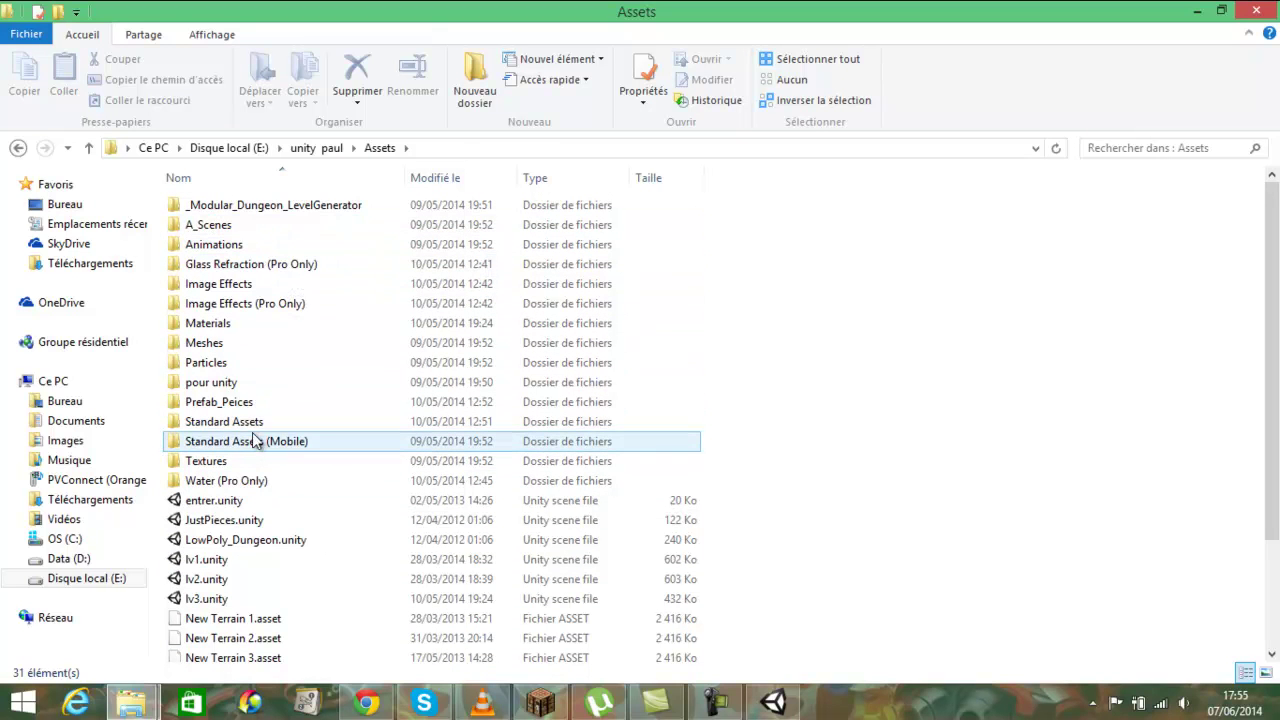
double_click(250, 384)
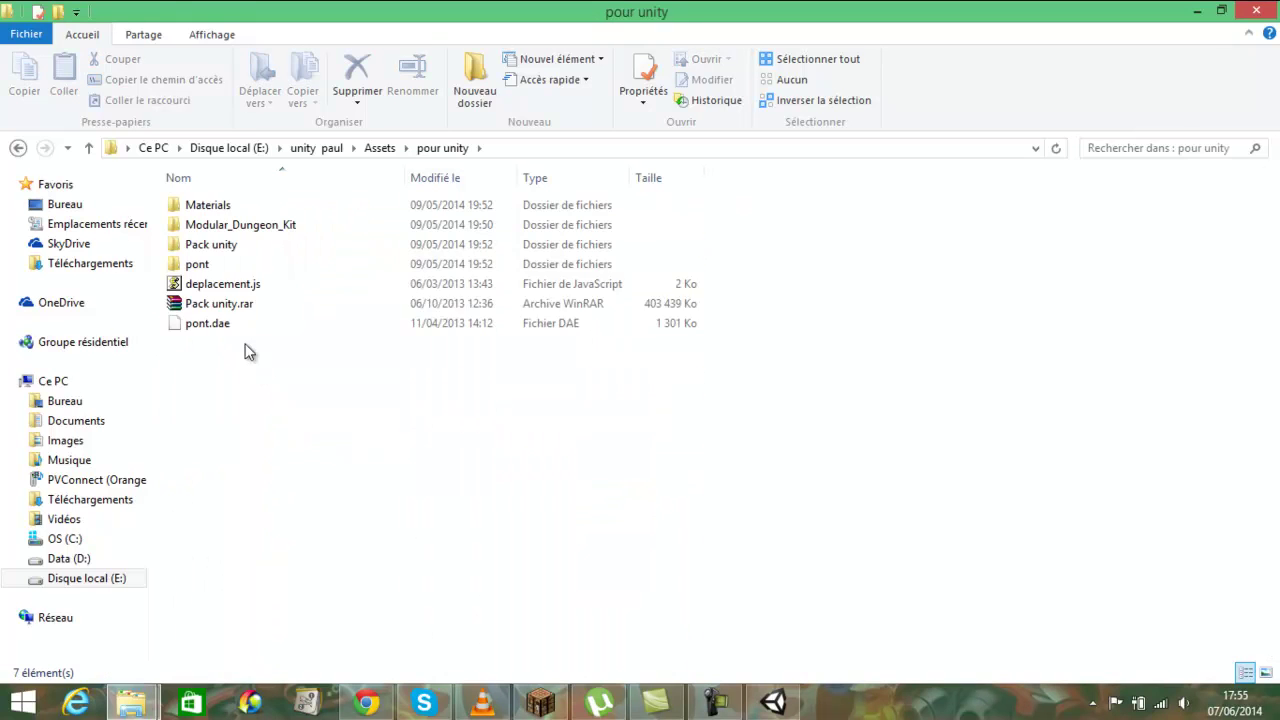
mouse_move(265, 287)
left_mouse_down()
mouse_move(308, 288)
mouse_move(769, 650)
mouse_move(914, 591)
left_mouse_up()
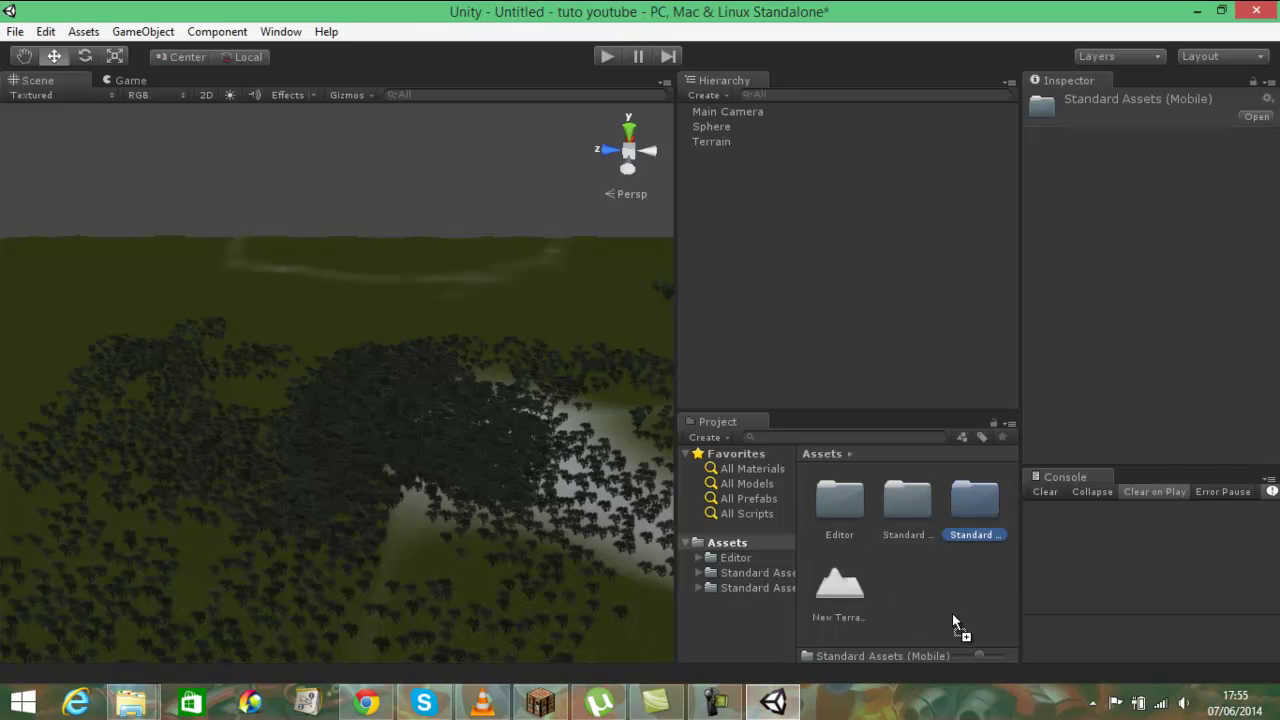
Step: Import deplacement.js into the project Assets and select it
left_click_drag(912, 618, 909, 604)
left_click(900, 610)
left_click(848, 598)
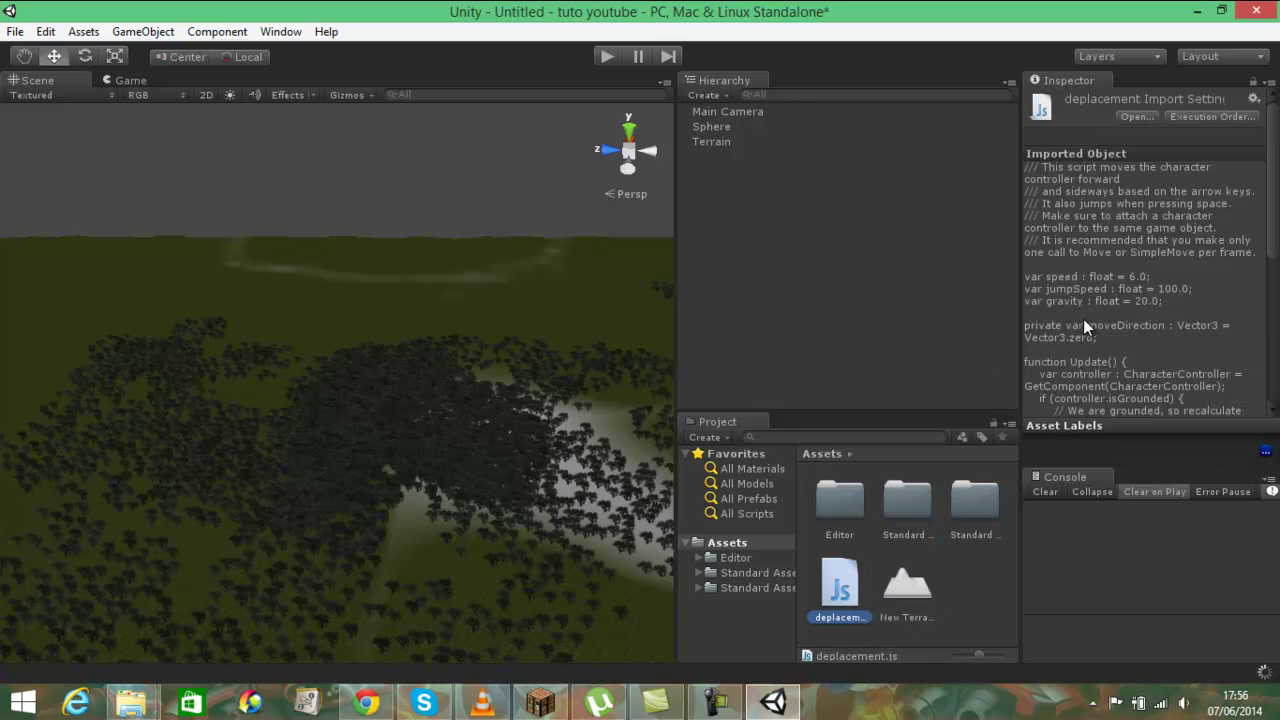
scroll(1155, 291, "down", 5)
scroll(1140, 298, "down", 1)
scroll(1118, 309, "up", 1)
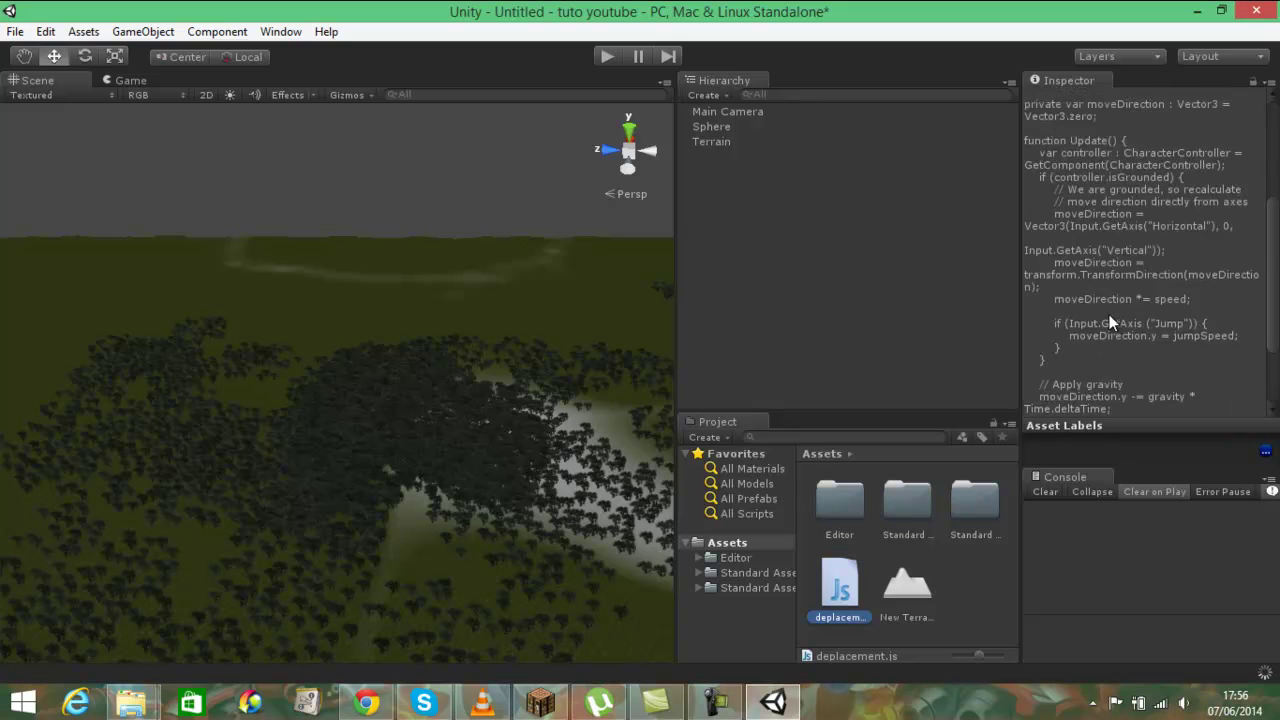
scroll(1090, 330, "up", 3)
Step: Try attaching deplacement.js to the Terrain, dismiss the warning, and frame the Terrain
left_click_drag(848, 585, 714, 142)
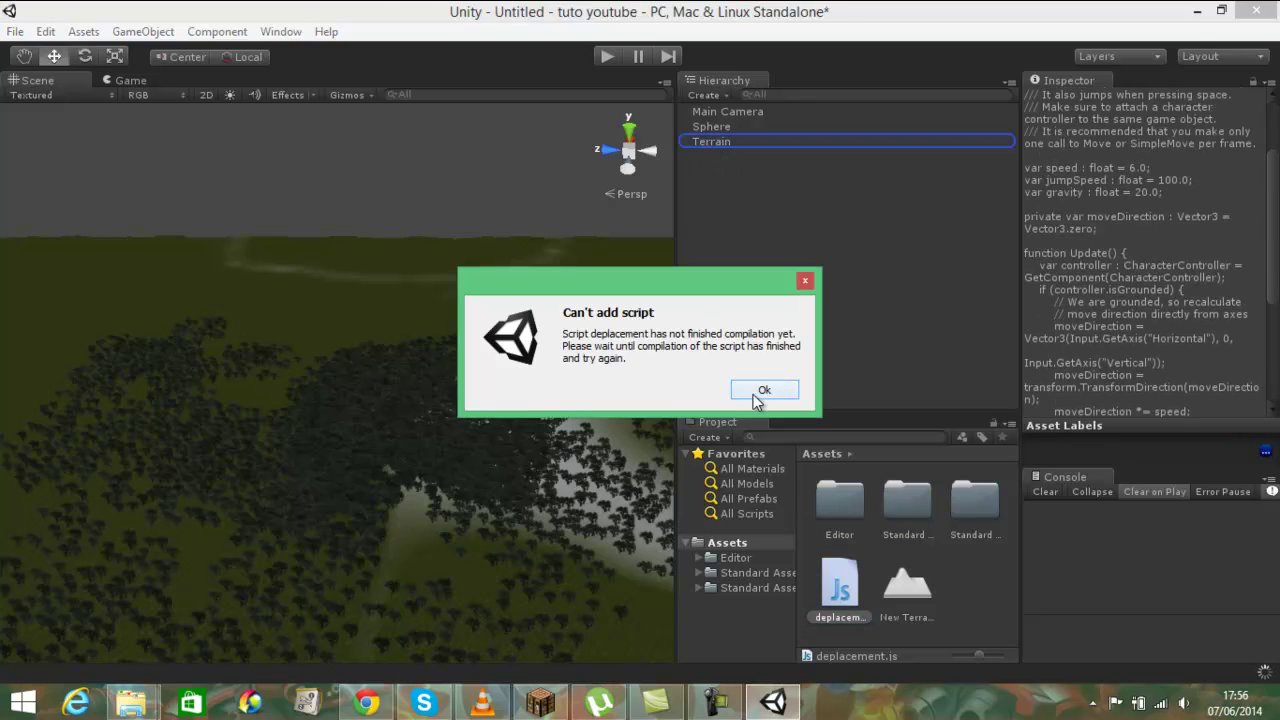
left_click(764, 390)
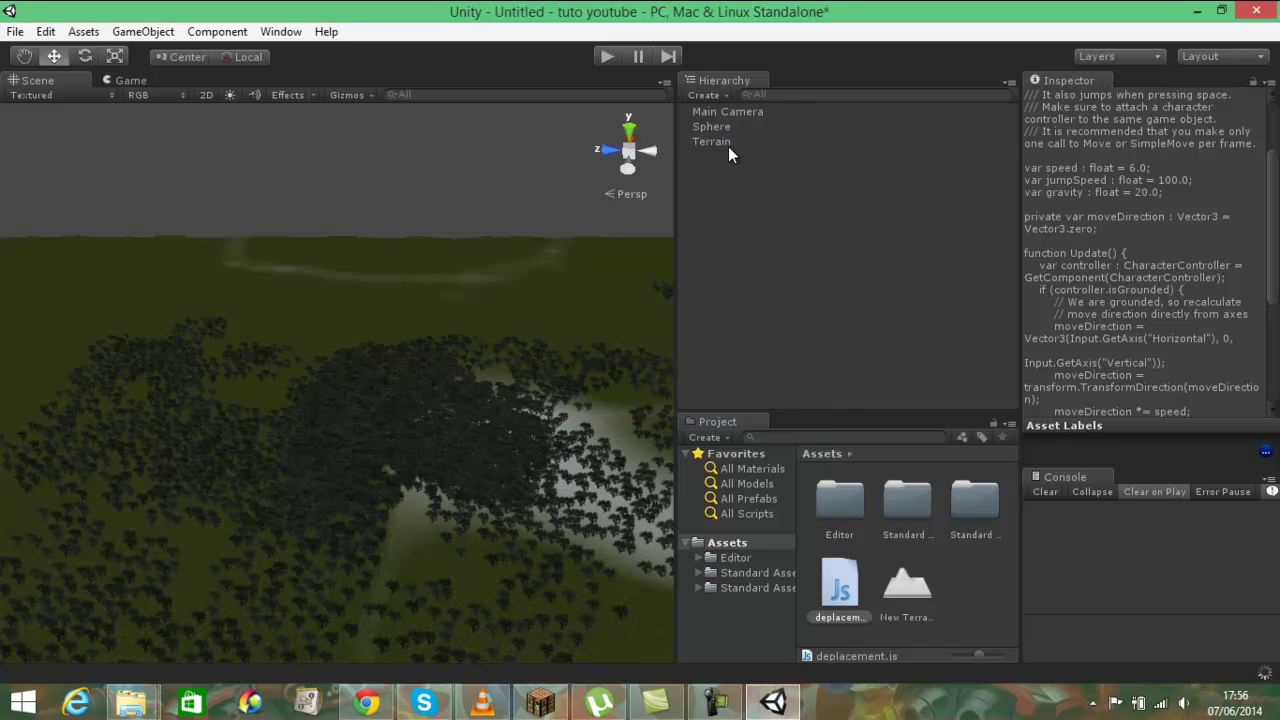
double_click(728, 145)
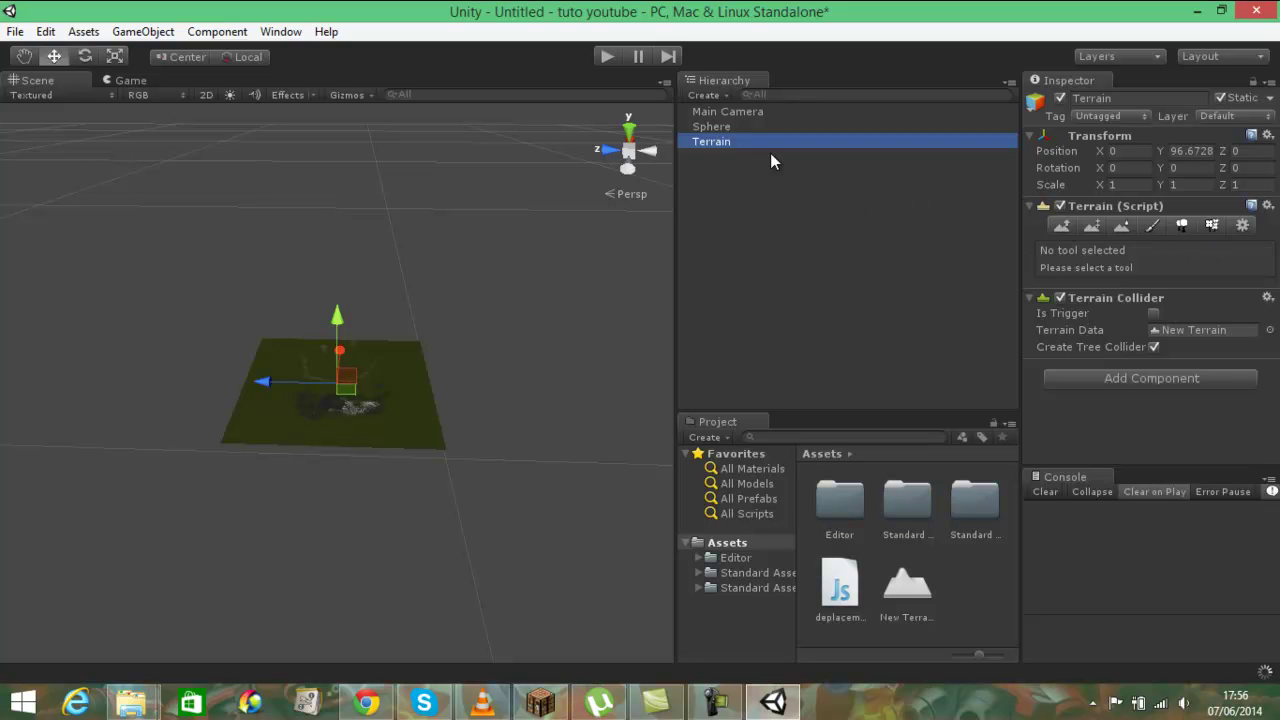
Step: Attach the deplacement script to the Sphere as a component
left_click(729, 127)
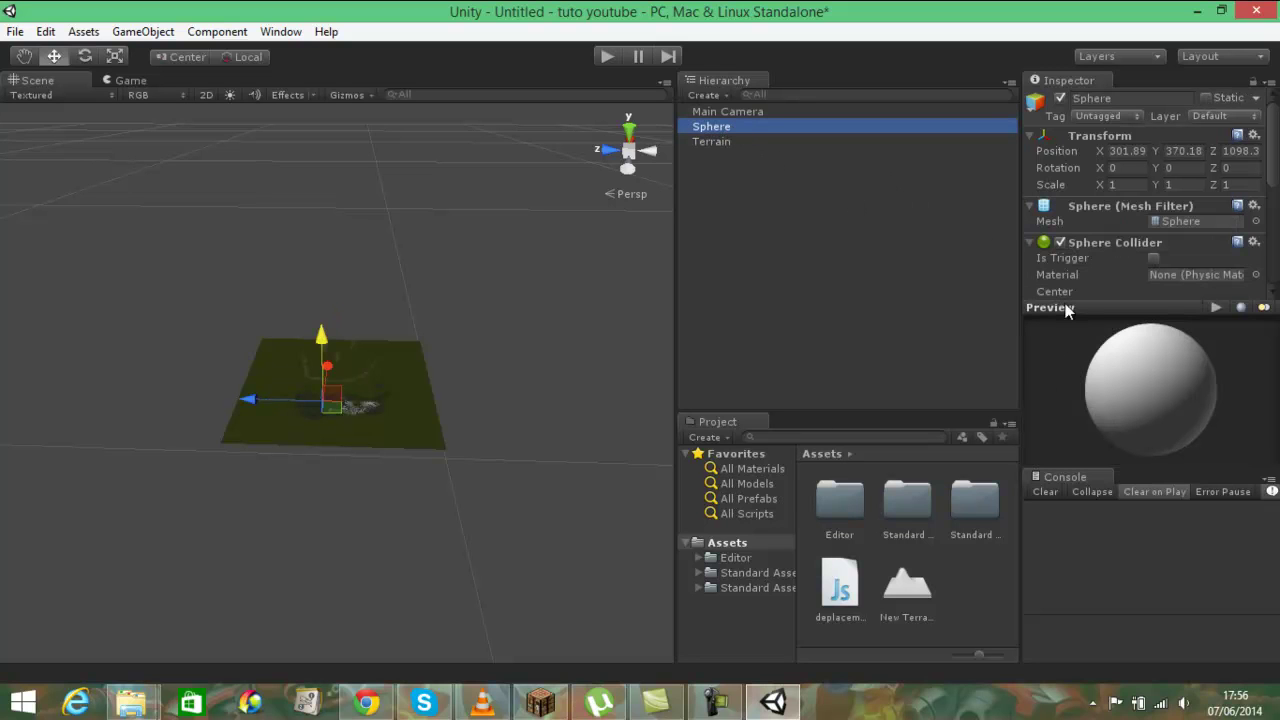
scroll(1065, 270, "down", 3)
scroll(1065, 270, "down", 2)
scroll(1065, 270, "down", 2)
left_click_drag(840, 585, 705, 126)
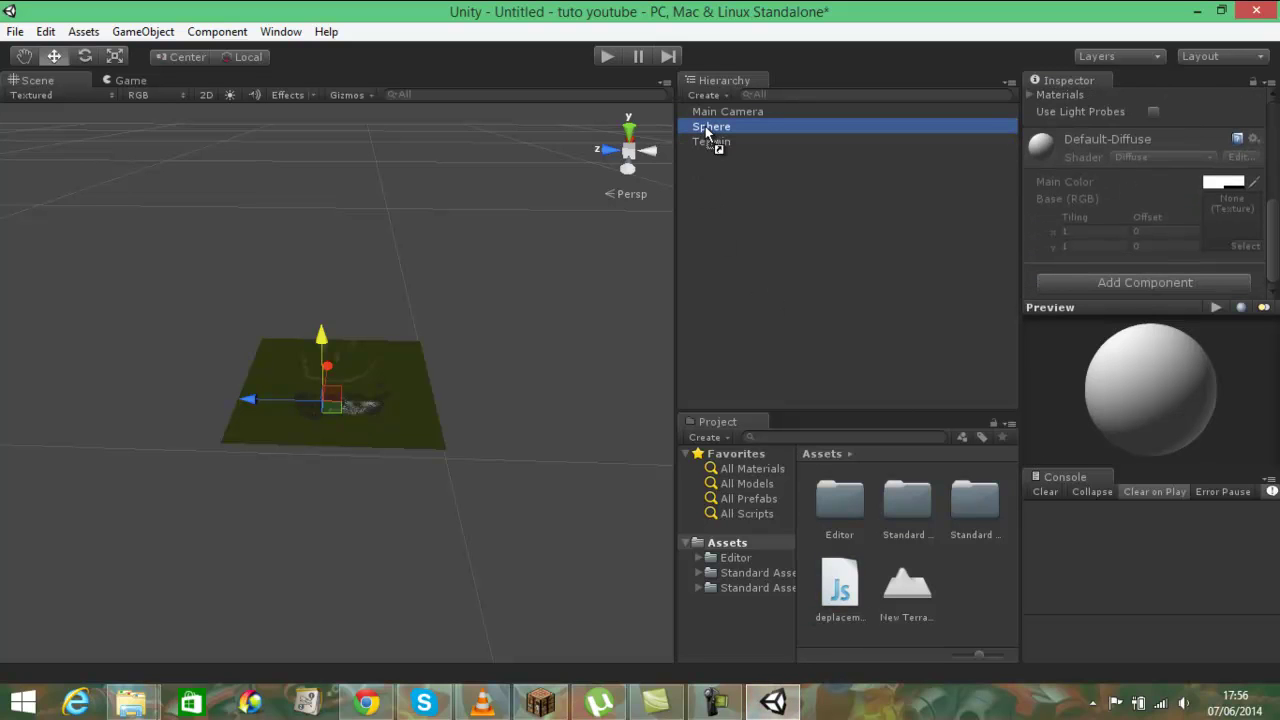
scroll(1224, 211, "down", 2)
scroll(1221, 211, "up", 5)
scroll(1221, 215, "up", 2)
scroll(1221, 219, "down", 2)
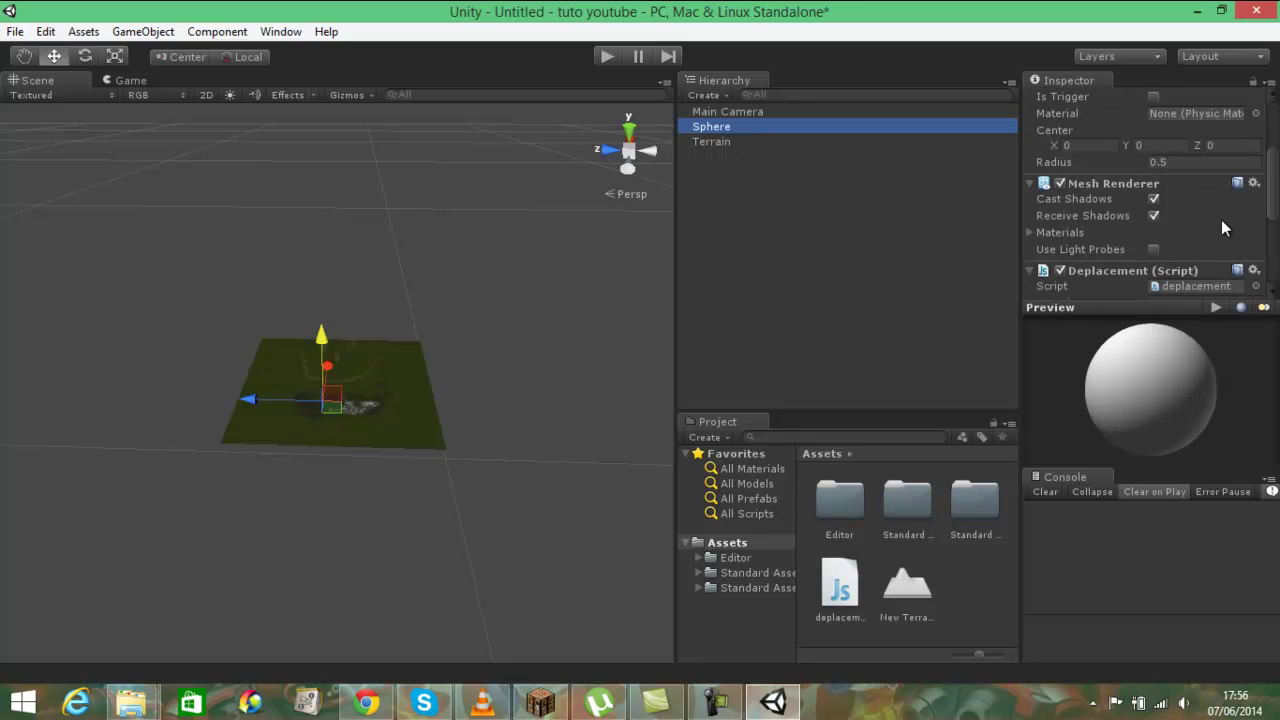
scroll(1221, 219, "down", 2)
scroll(1102, 229, "up", 4)
scroll(1102, 229, "up", 2)
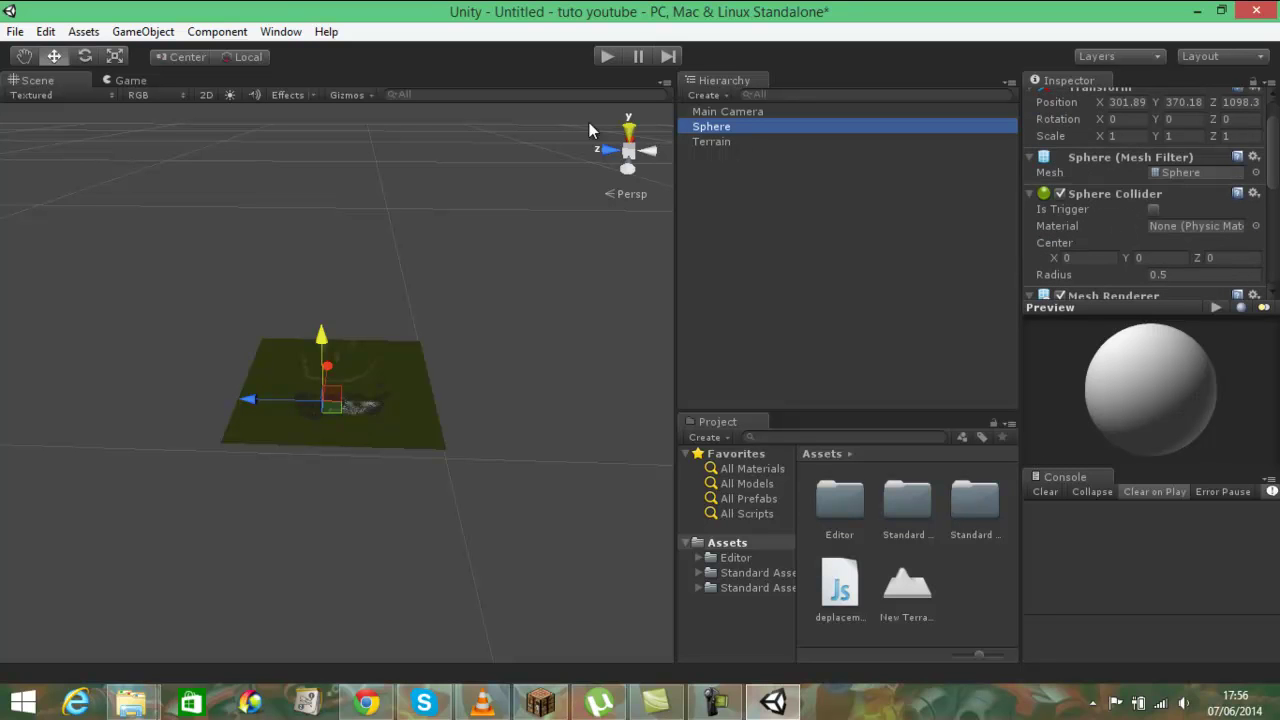
Step: Add a Character Controller component to the Sphere from Component > Physics
left_click(214, 33)
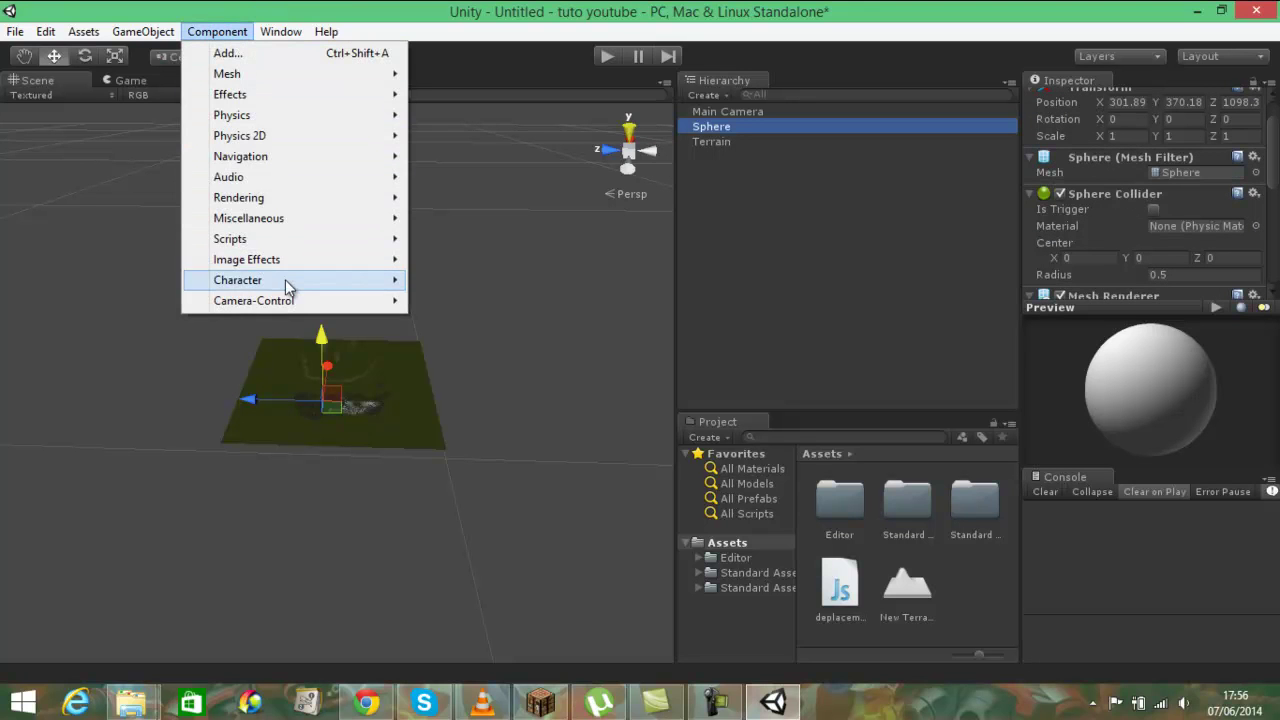
mouse_move(285, 280)
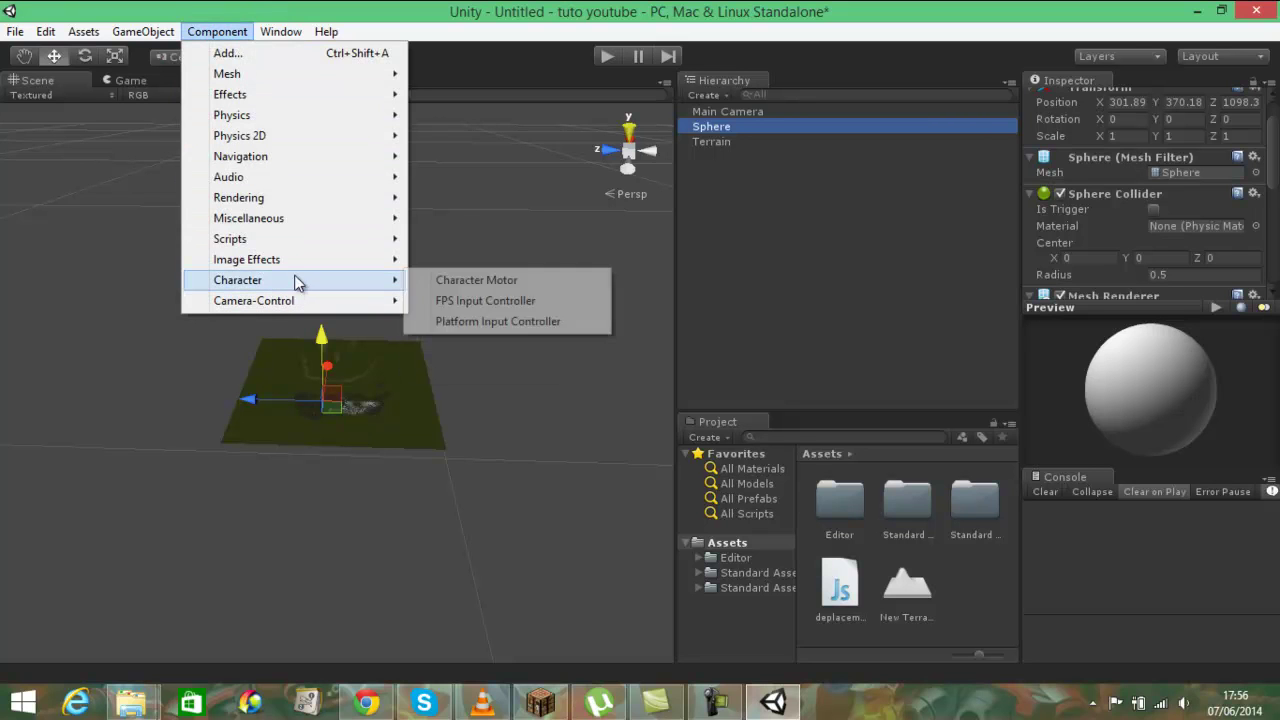
mouse_move(295, 243)
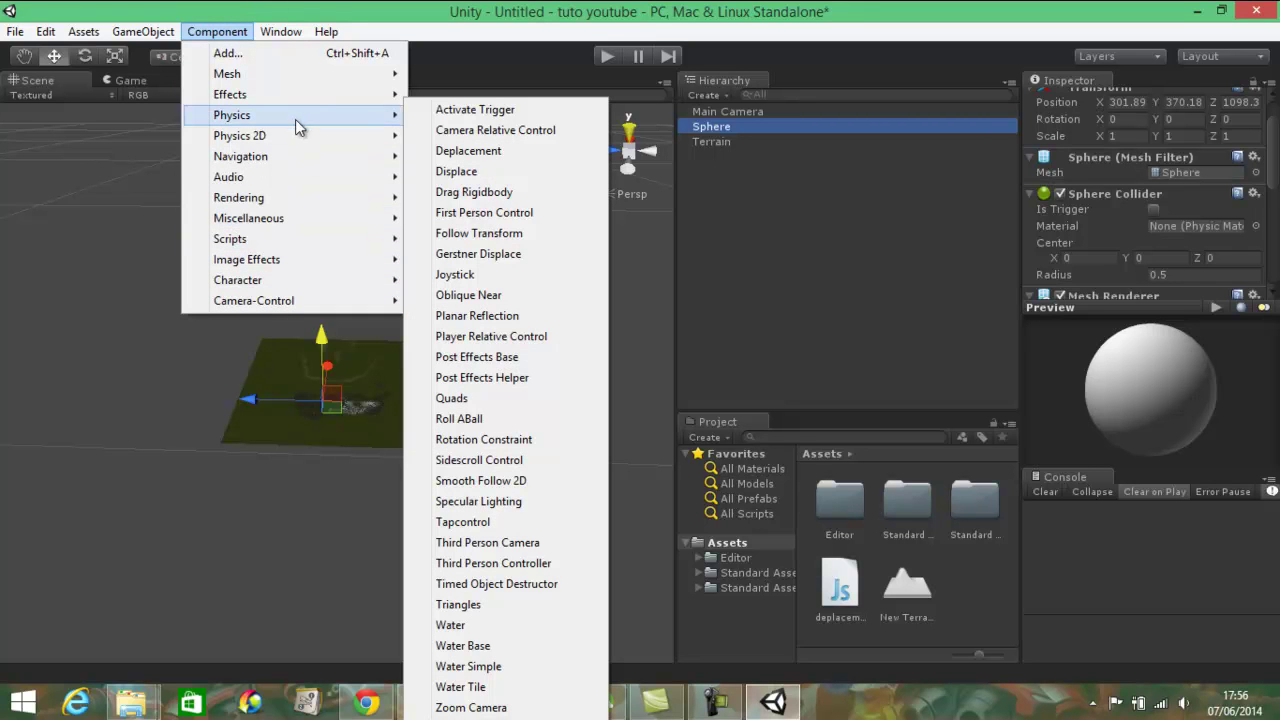
mouse_move(295, 116)
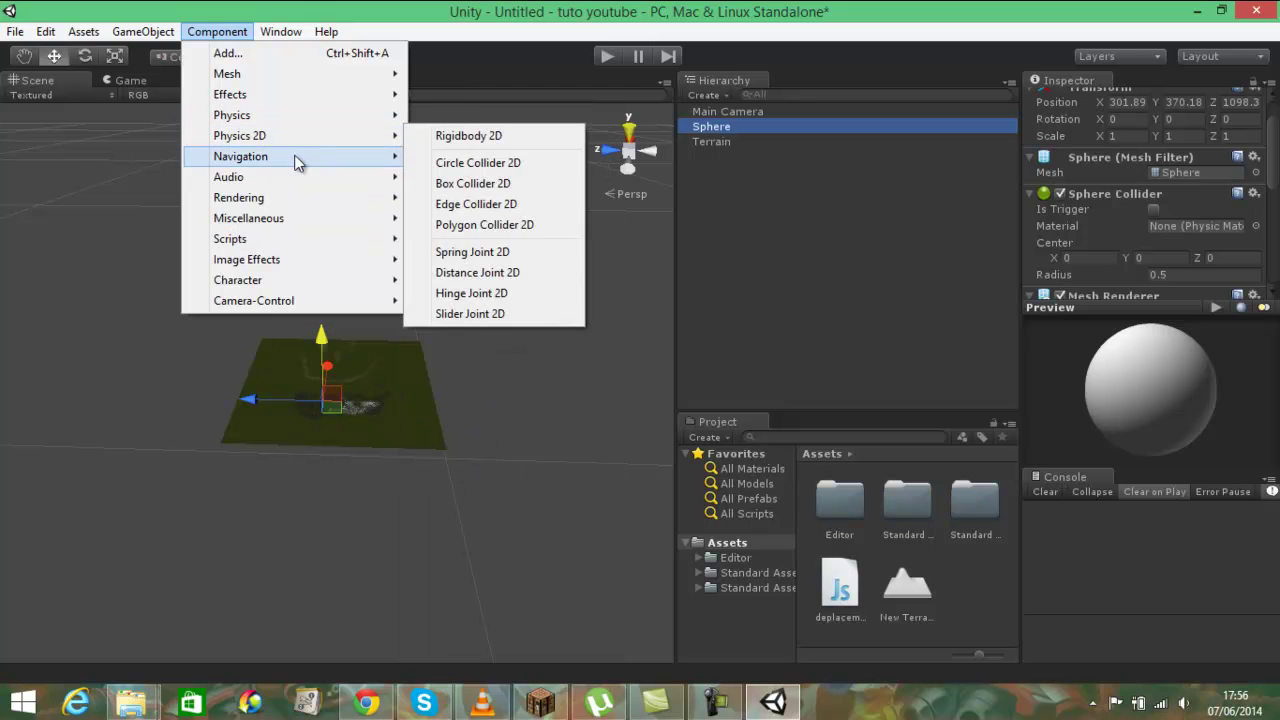
mouse_move(297, 160)
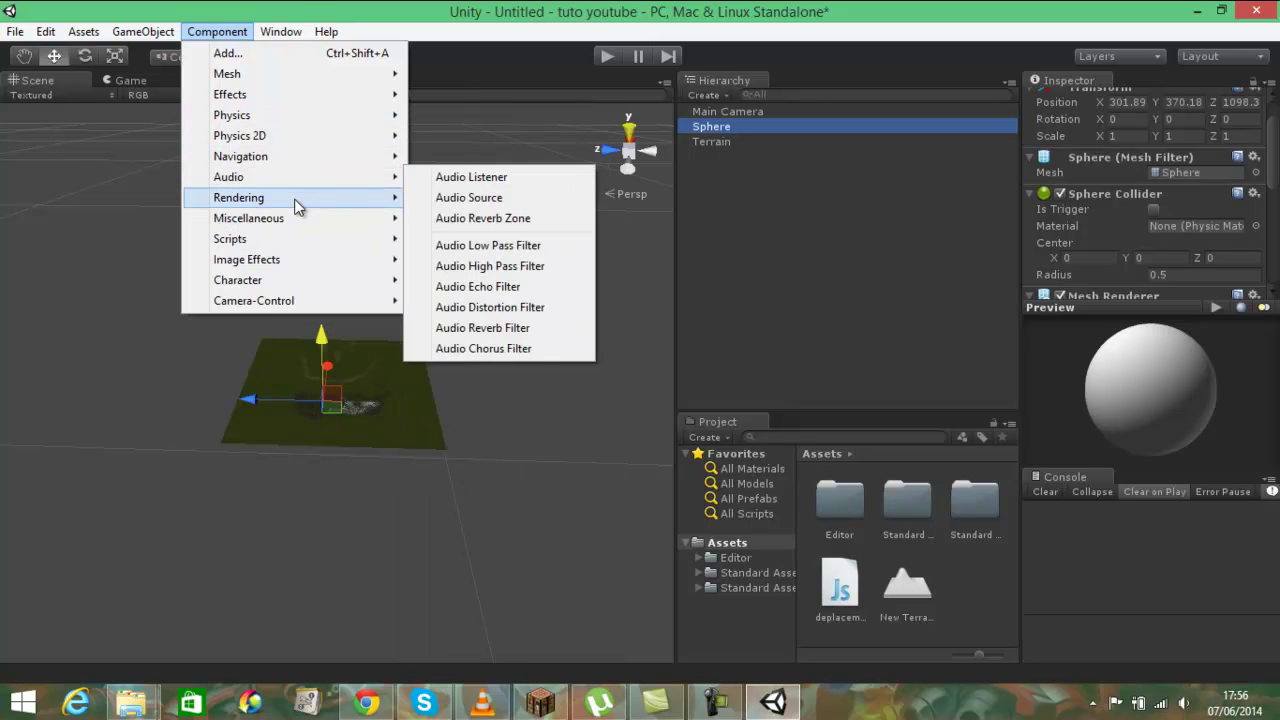
mouse_move(297, 205)
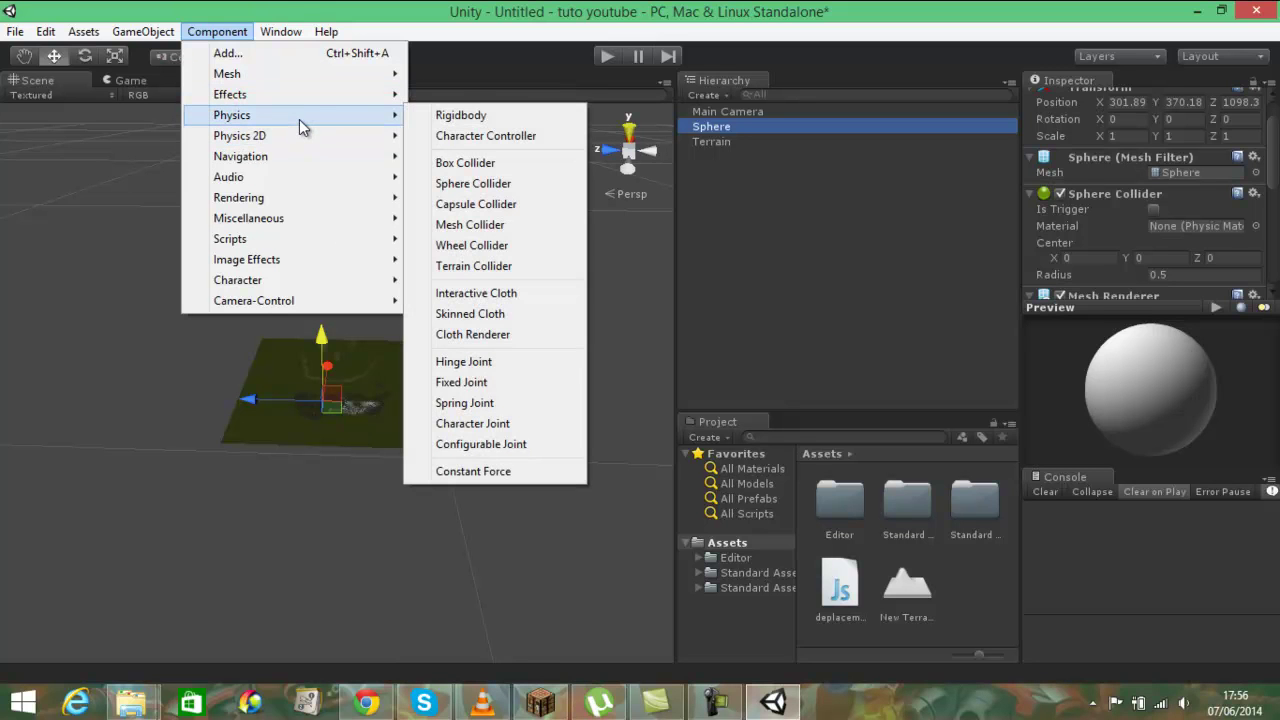
left_click(470, 139)
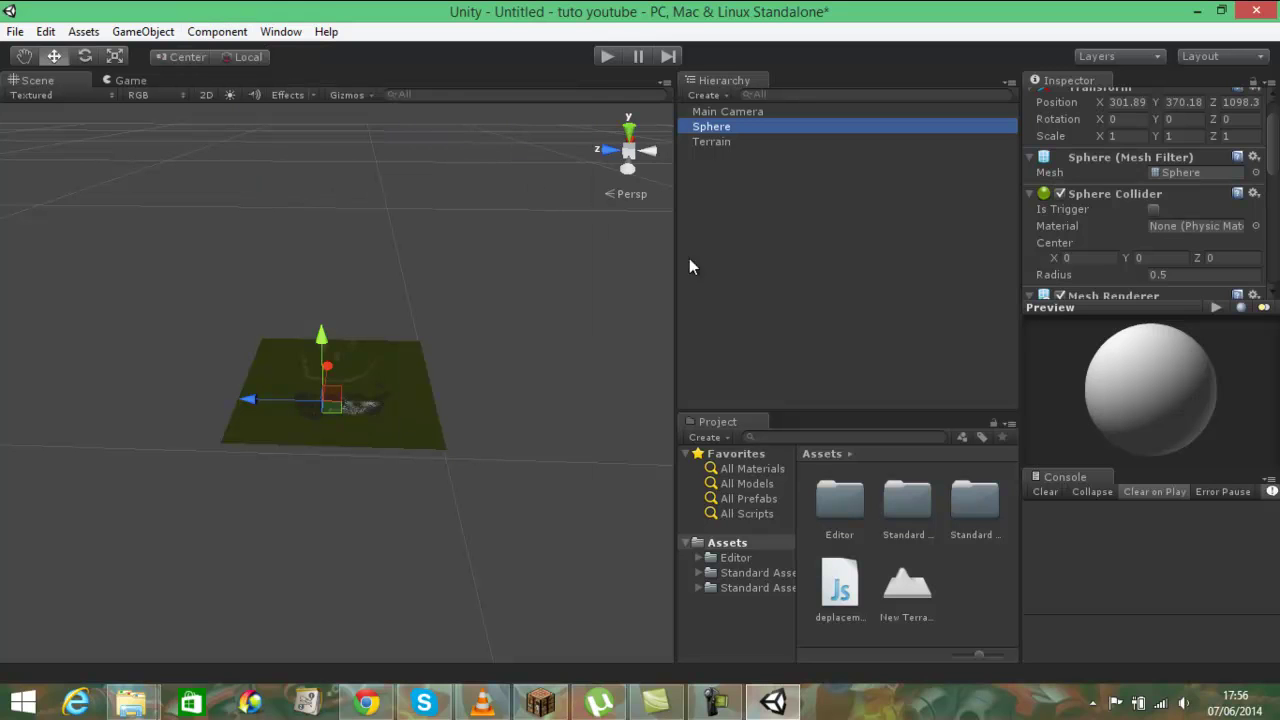
Step: Review the Sphere's Character Controller and Deplacement settings, then select the Main Camera
scroll(1150, 200, "down", 3)
scroll(1150, 200, "down", 3)
scroll(1166, 181, "down", 2)
scroll(1166, 181, "up", 2)
scroll(1166, 181, "up", 3)
scroll(1164, 181, "up", 2)
scroll(1164, 181, "down", 2)
scroll(1147, 192, "up", 2)
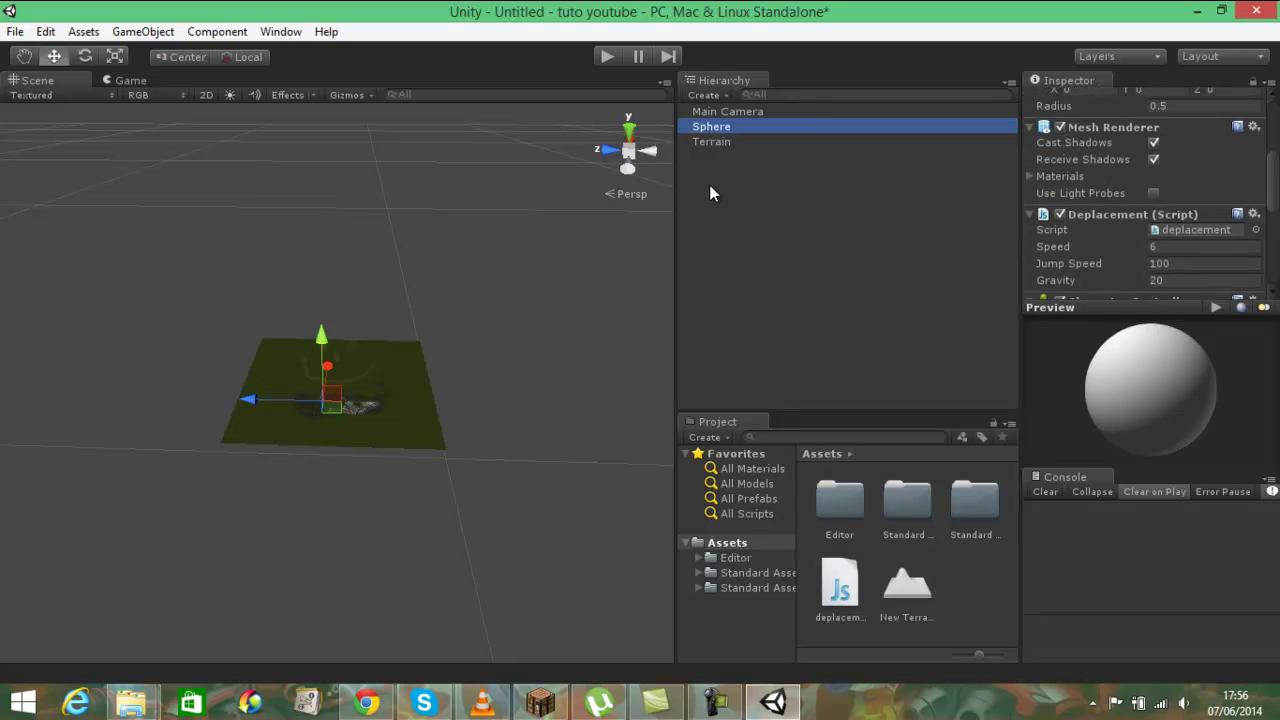
left_click(740, 111)
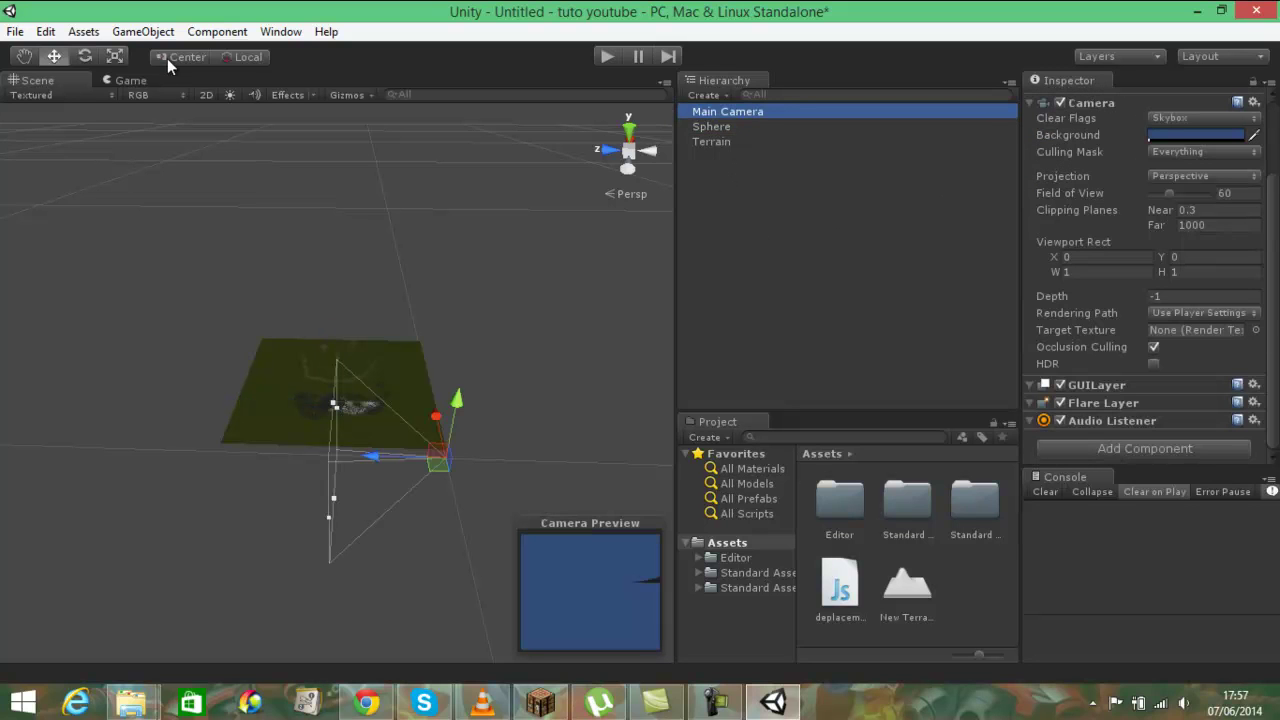
Step: Add the Camera-Control Smooth Follow script to the Main Camera
left_click(225, 35)
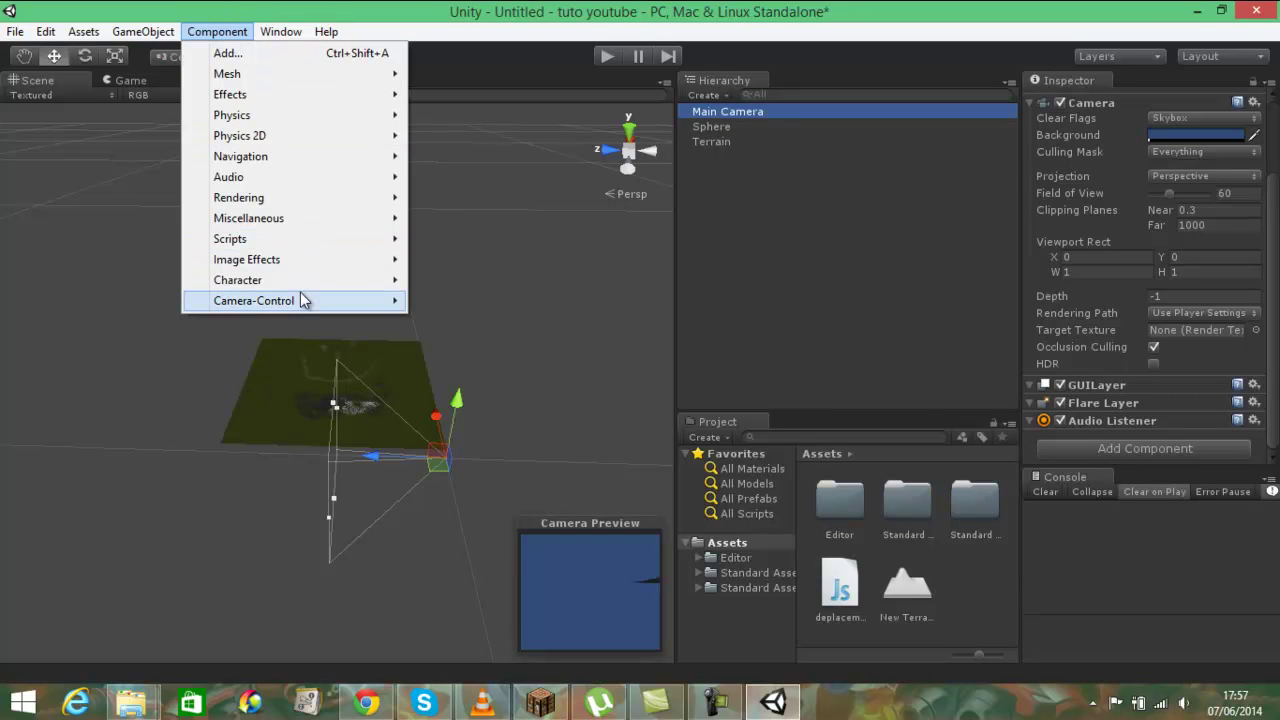
mouse_move(309, 309)
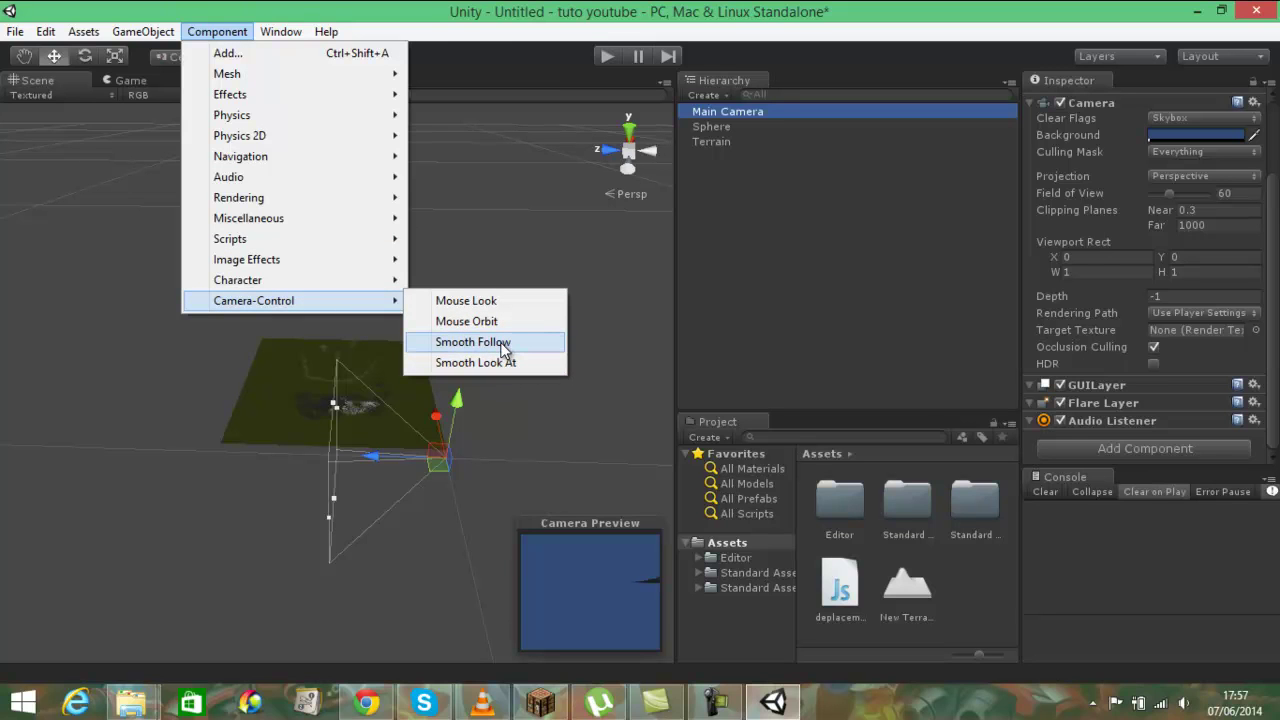
left_click(501, 342)
scroll(1151, 265, "down", 3)
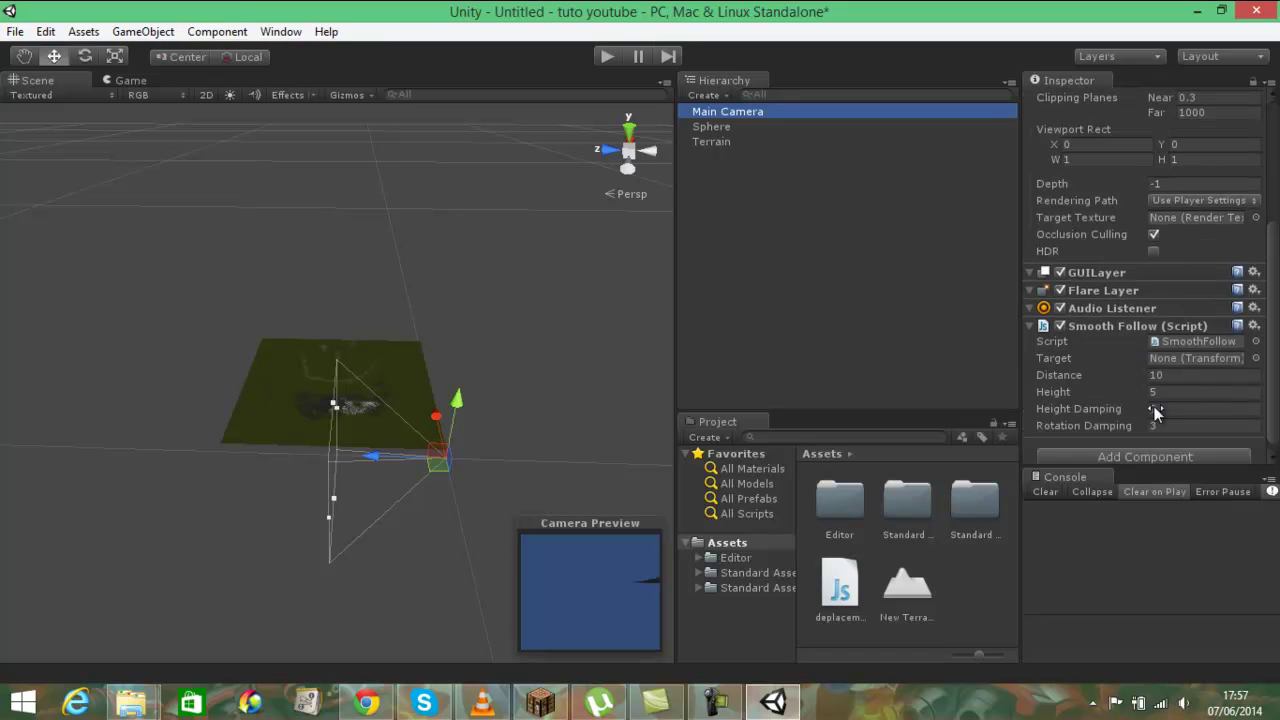
Step: Set the Smooth Follow Target to the Sphere using the object picker
left_click(1256, 358)
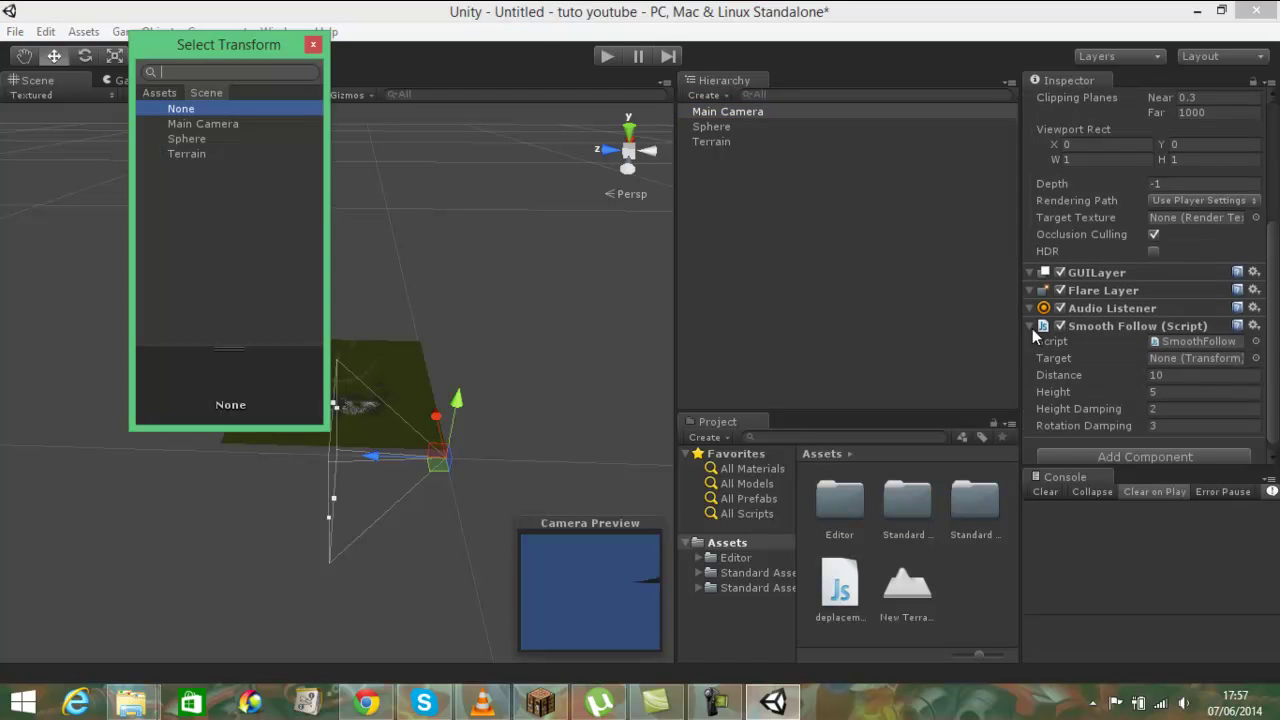
left_click(204, 138)
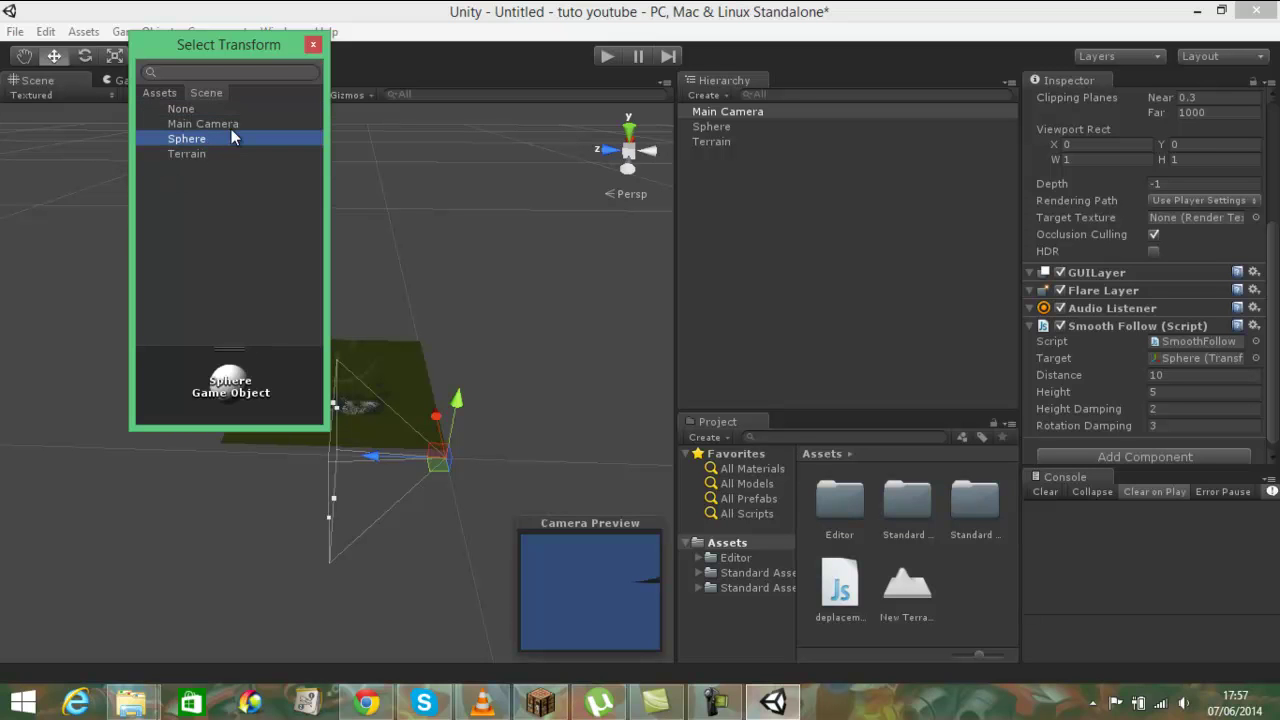
double_click(207, 140)
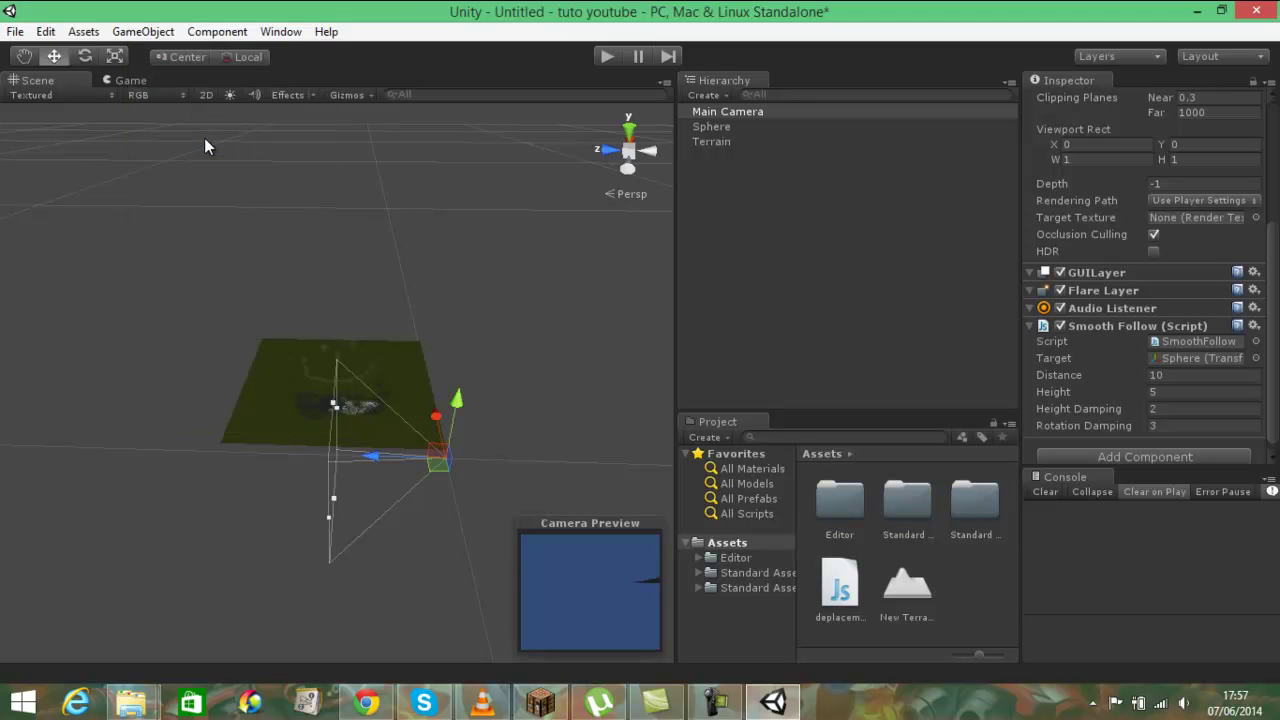
left_click(726, 145)
left_click(711, 127)
left_click(606, 57)
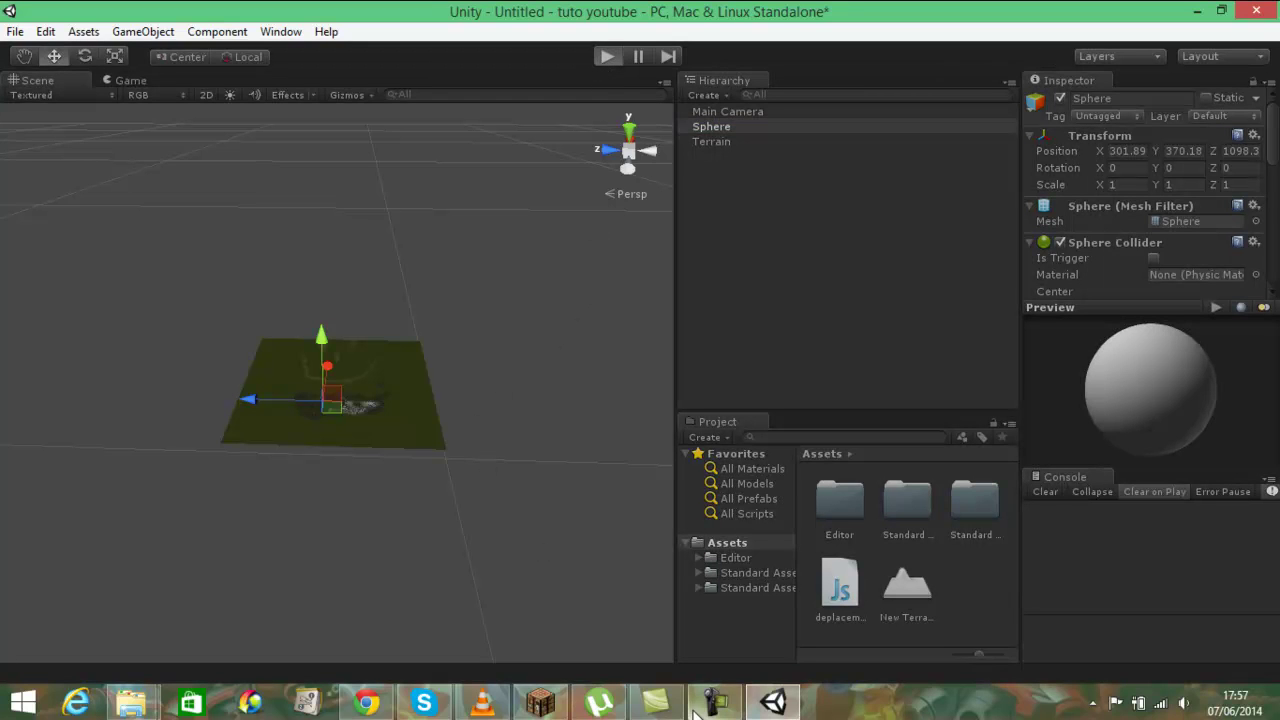
mouse_move(714, 703)
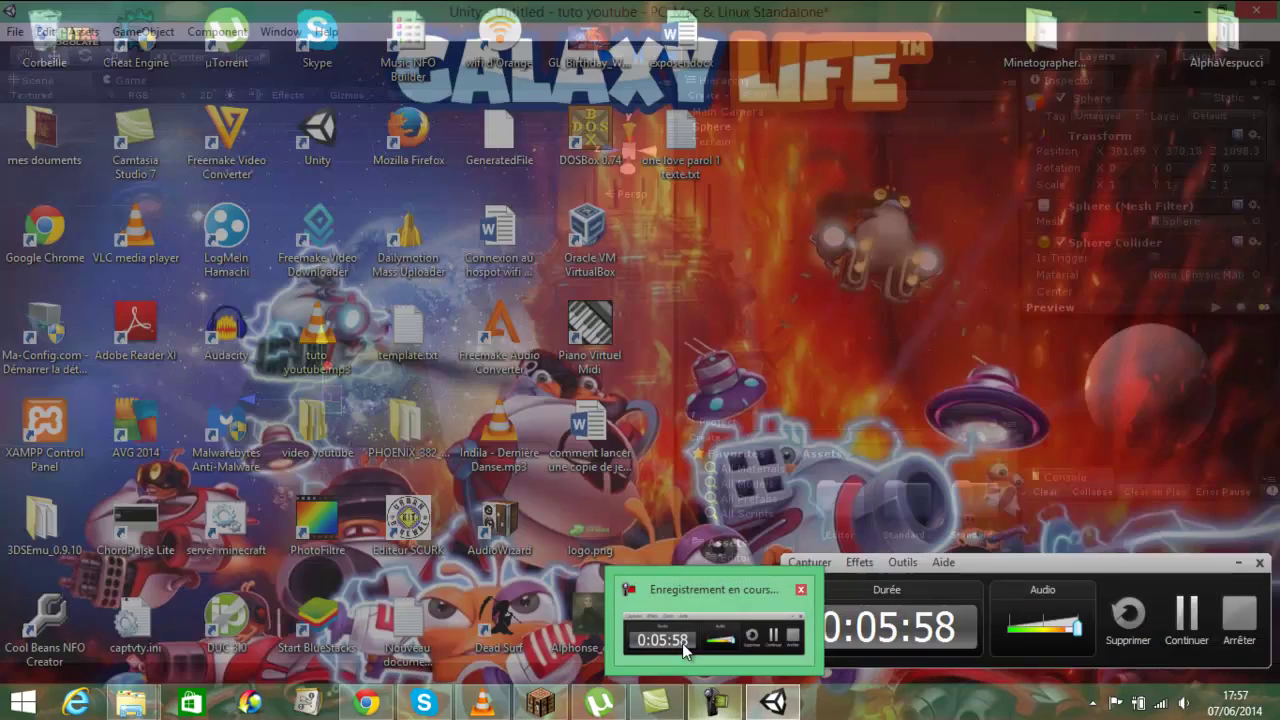
left_click(686, 645)
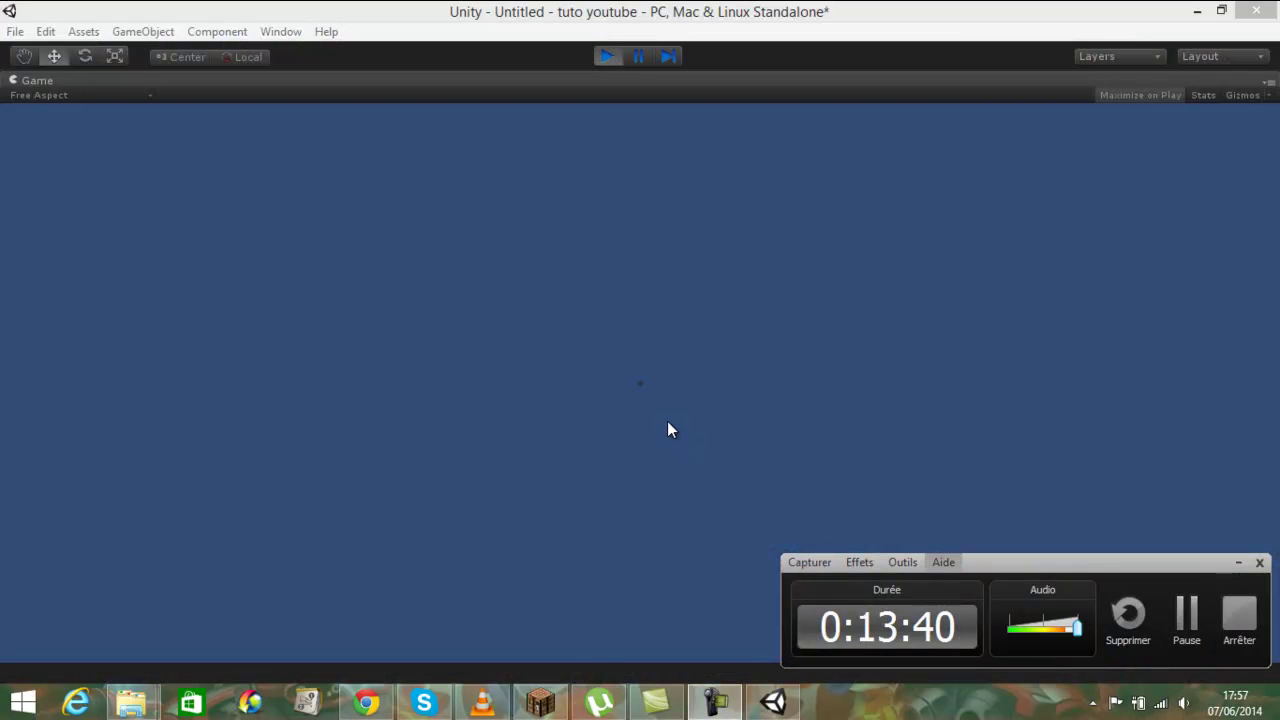
left_click(603, 59)
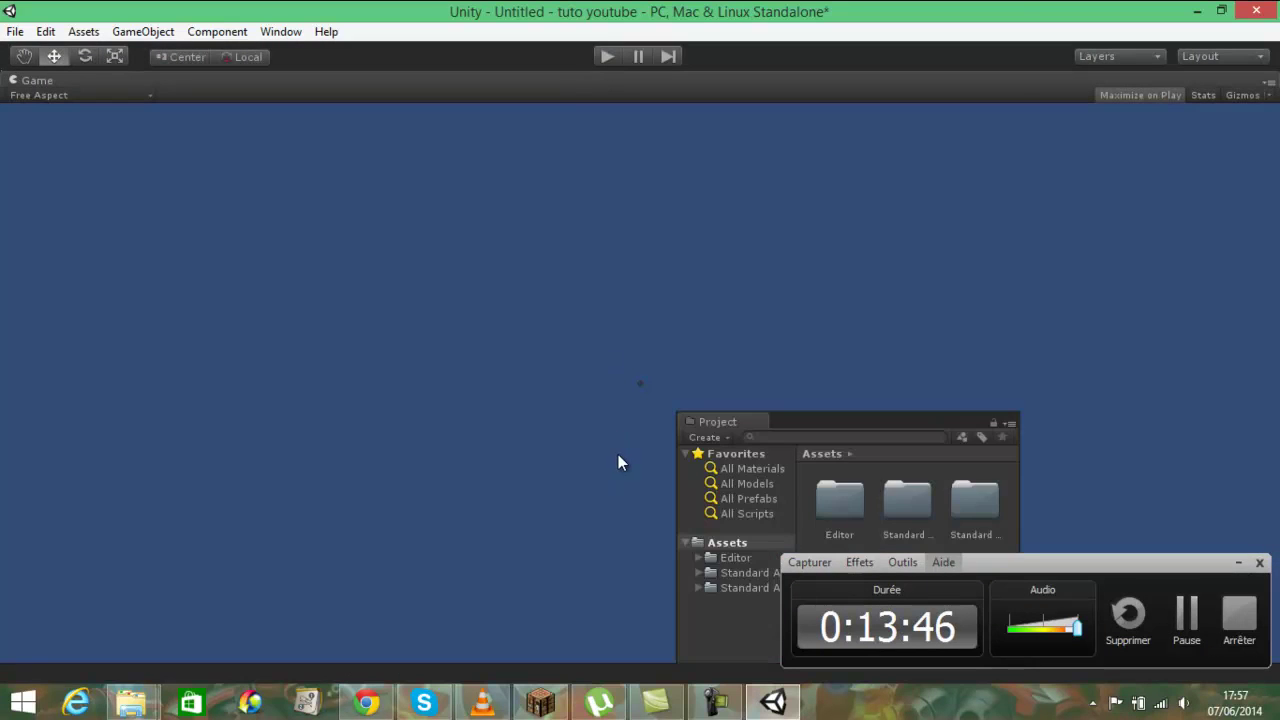
left_click(1238, 562)
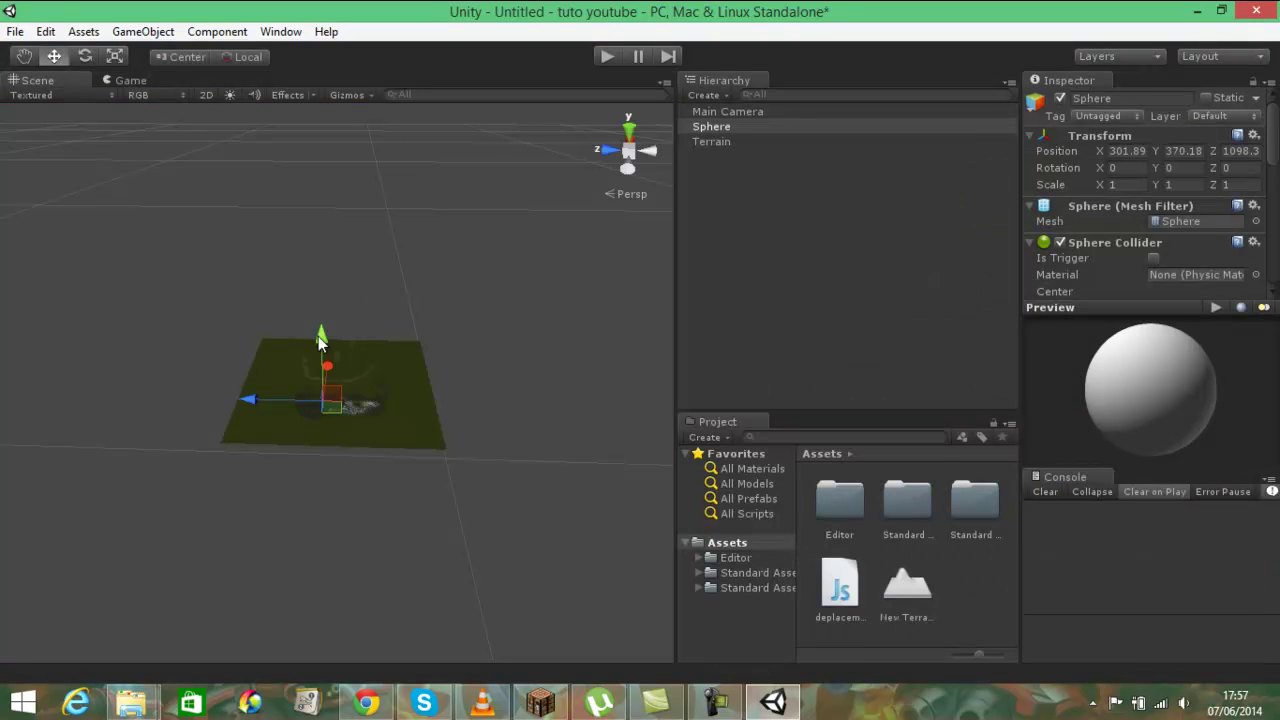
Step: Nudge the Sphere up, then drag it down into the trees
left_click_drag(323, 310, 323, 304)
scroll(312, 407, "up", 3)
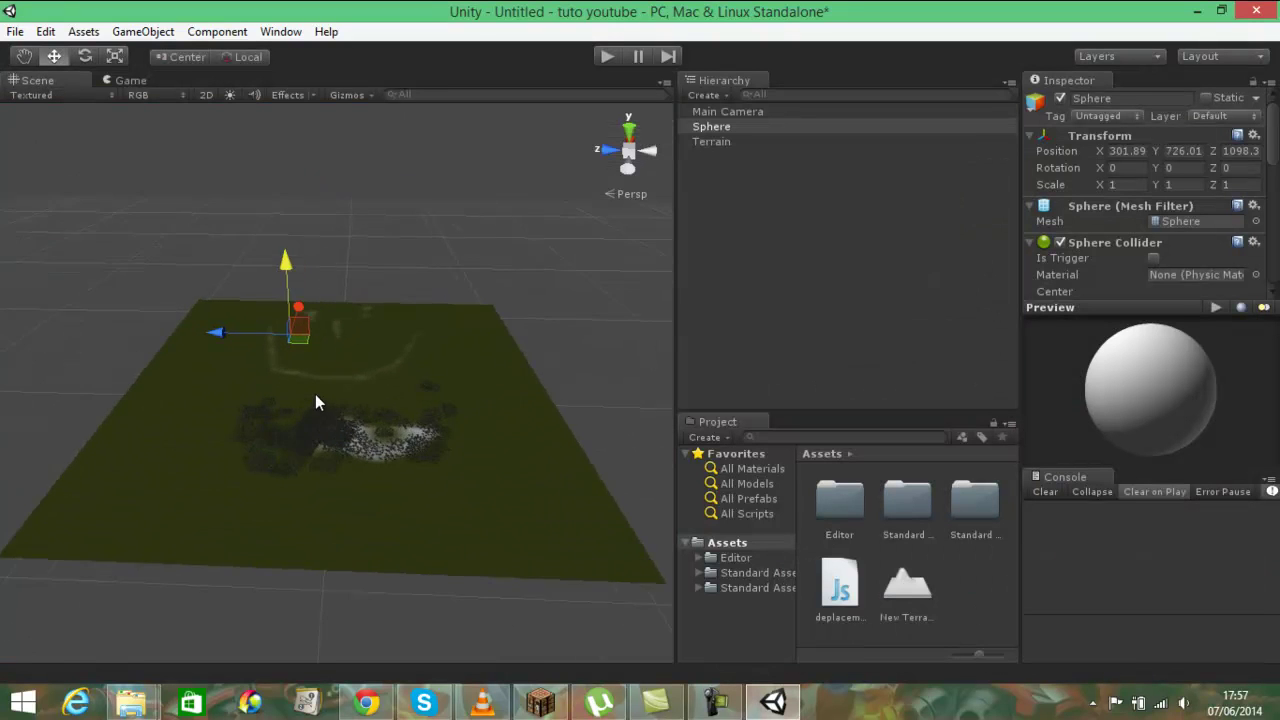
scroll(315, 394, "up", 3)
scroll(315, 387, "up", 2)
middle_click_drag(295, 377, 328, 317)
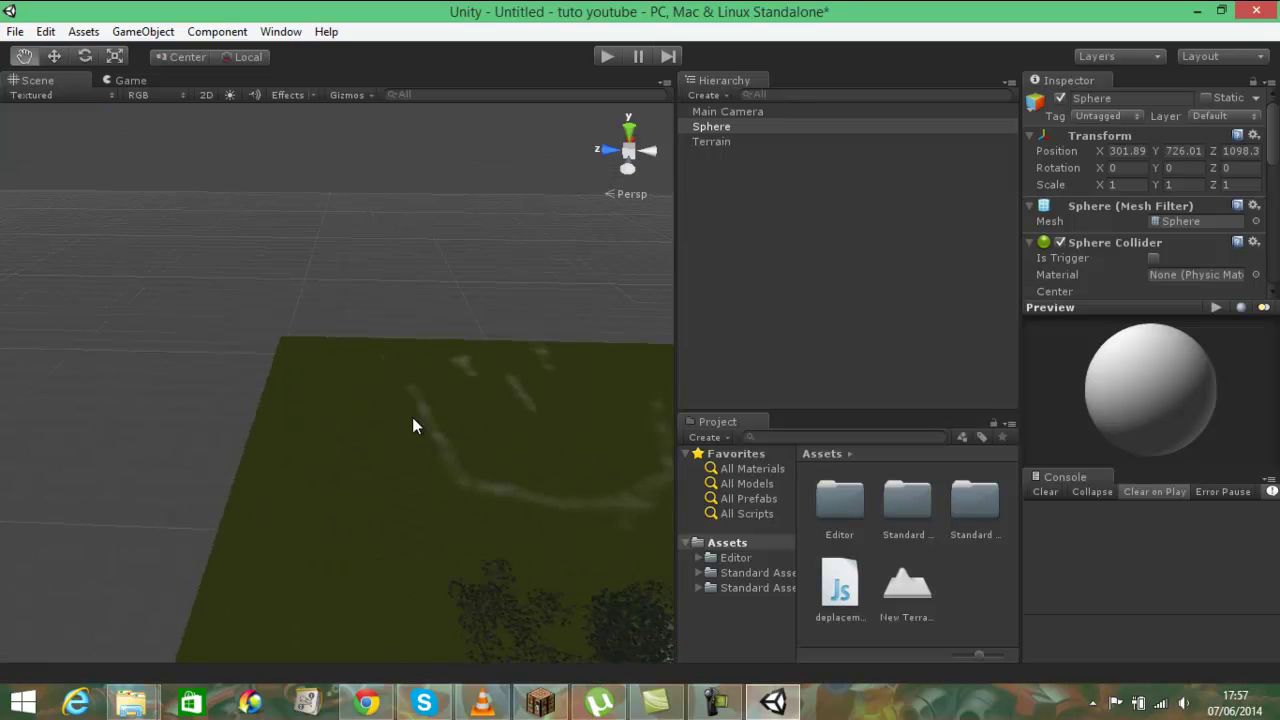
scroll(371, 339, "up", 2)
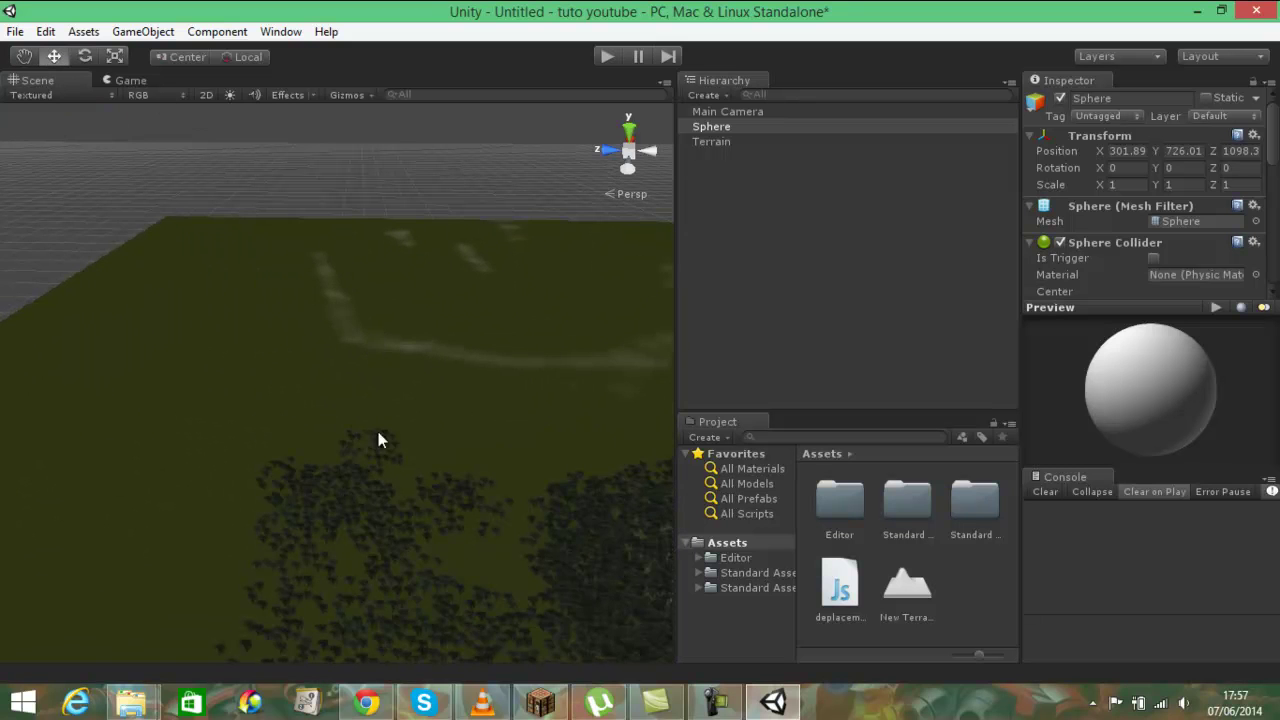
scroll(404, 493, "down", 2)
scroll(349, 261, "down", 2)
scroll(501, 241, "down", 1)
mouse_move(498, 225)
left_mouse_down()
mouse_move(415, 544)
mouse_move(435, 545)
left_mouse_up()
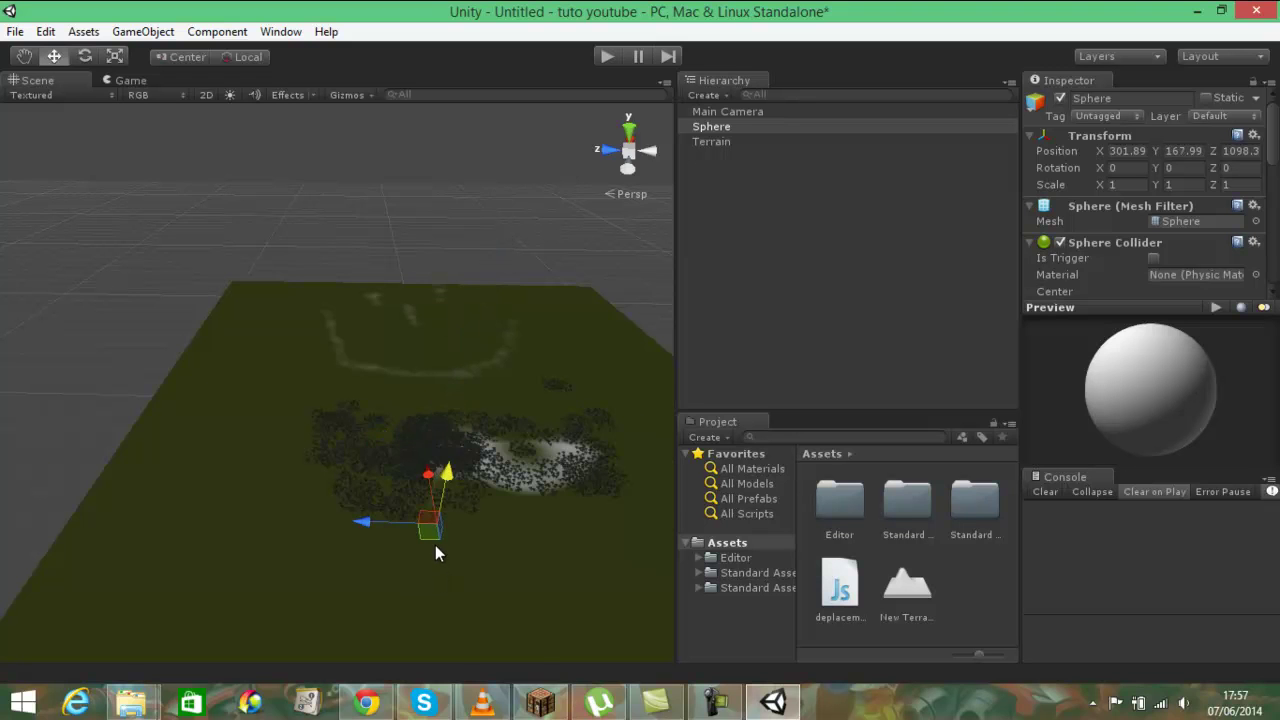
scroll(434, 543, "up", 2)
scroll(434, 540, "up", 2)
scroll(380, 420, "up", 3)
scroll(300, 290, "up", 2)
scroll(308, 266, "down", 1)
scroll(315, 264, "up", 2)
scroll(325, 246, "down", 2)
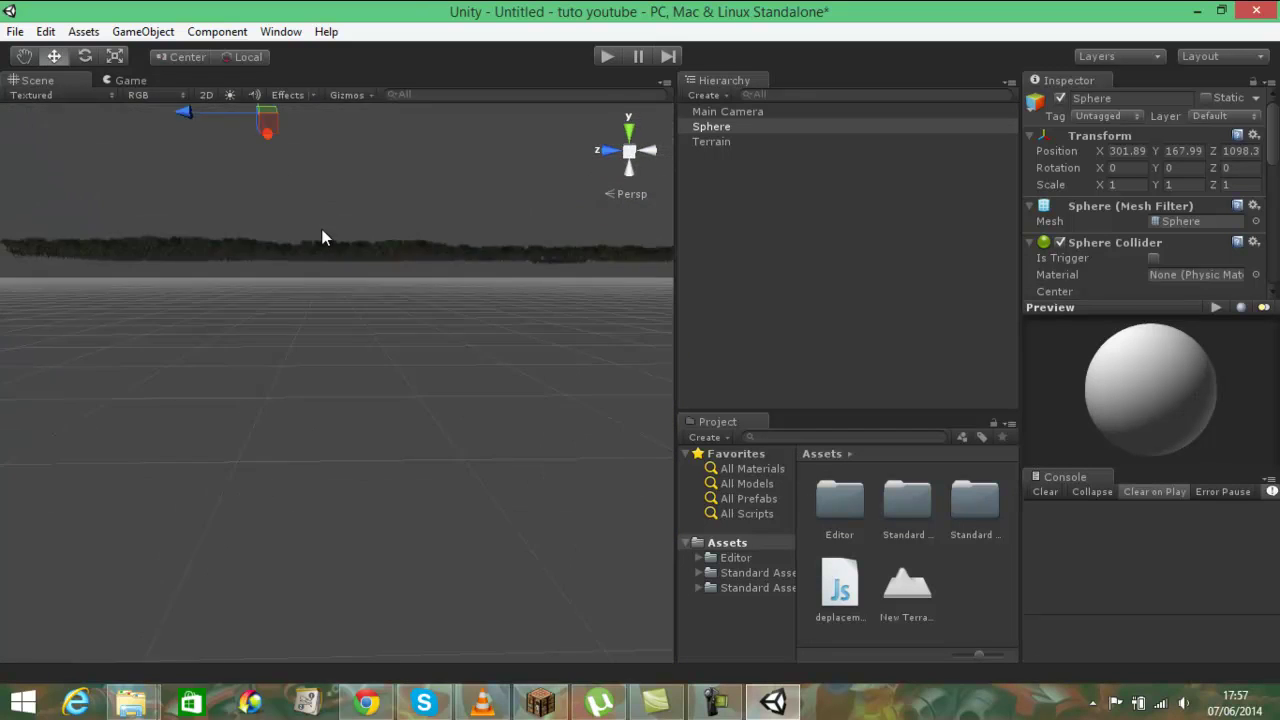
scroll(321, 220, "down", 2)
scroll(352, 270, "up", 1)
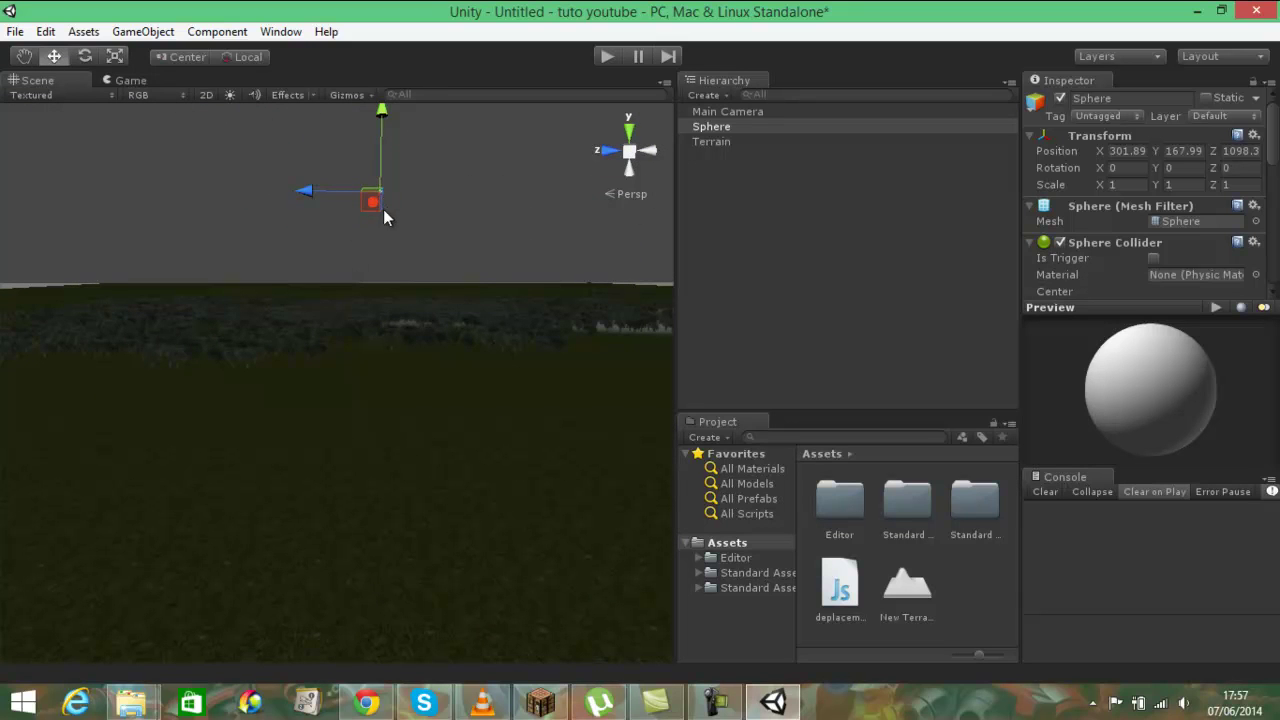
Step: Shift the Sphere right along X over the forest and slightly lower
mouse_move(372, 205)
left_mouse_down()
mouse_move(397, 305)
mouse_move(342, 370)
mouse_move(284, 372)
mouse_move(463, 400)
left_mouse_up()
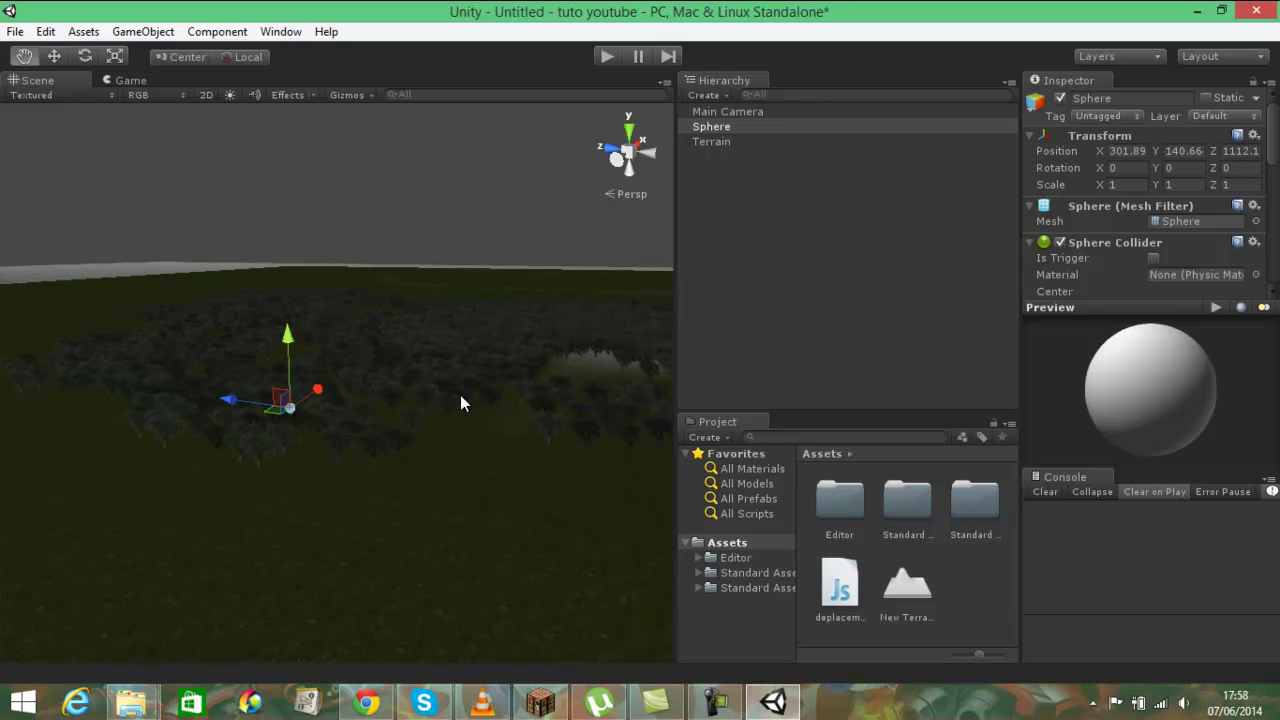
left_click_drag(322, 397, 366, 352)
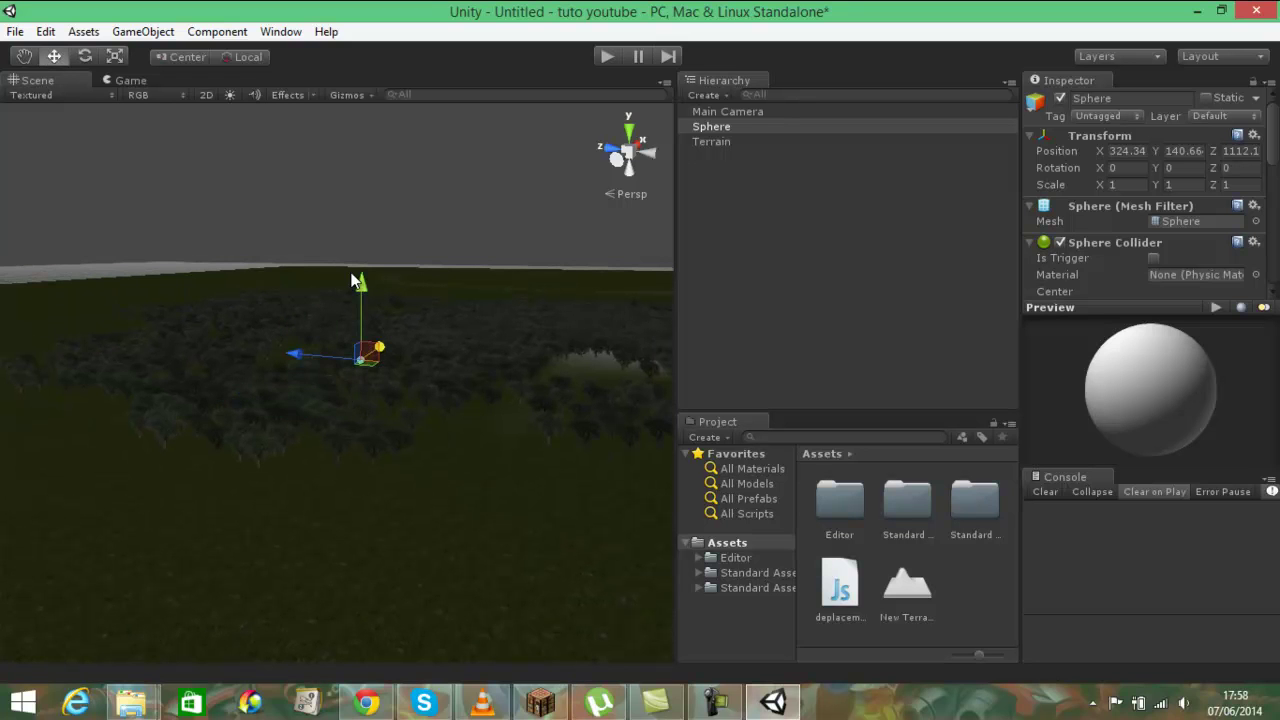
left_click_drag(357, 278, 361, 410)
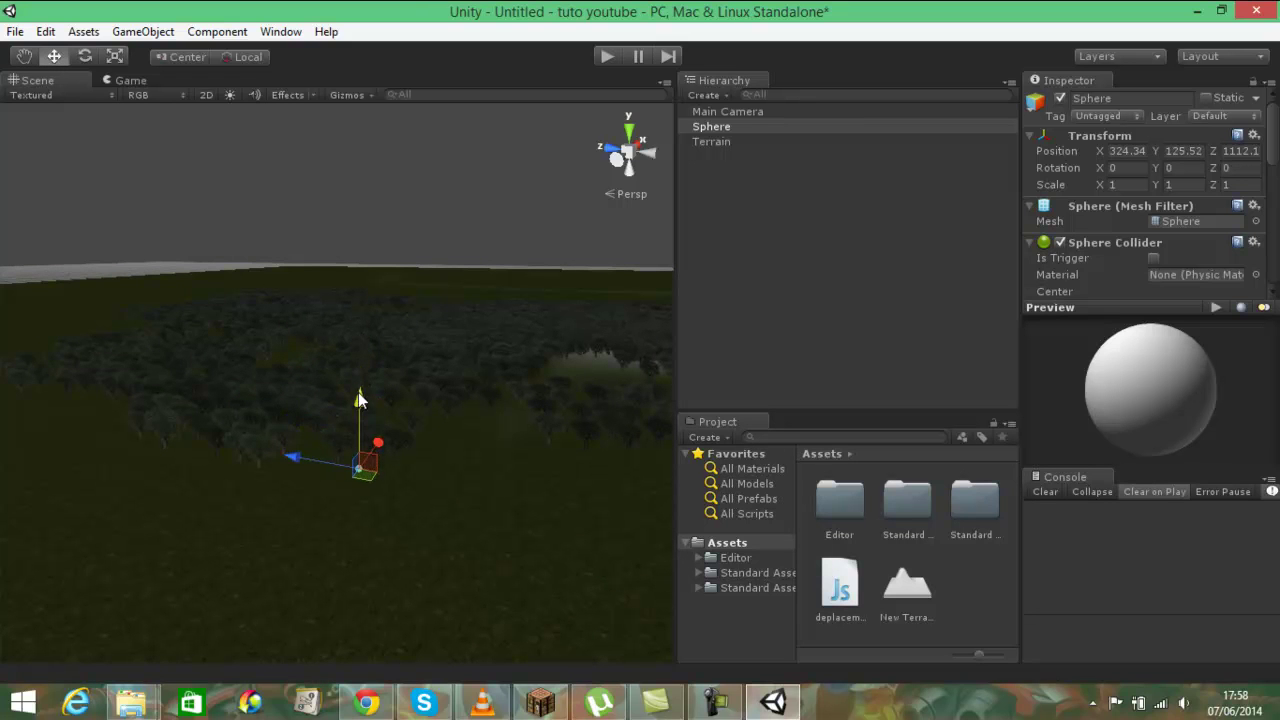
left_click_drag(380, 455, 449, 357)
scroll(469, 434, "up", 3)
mouse_move(469, 434)
middle_mouse_down()
mouse_move(391, 417)
mouse_move(447, 449)
middle_mouse_up()
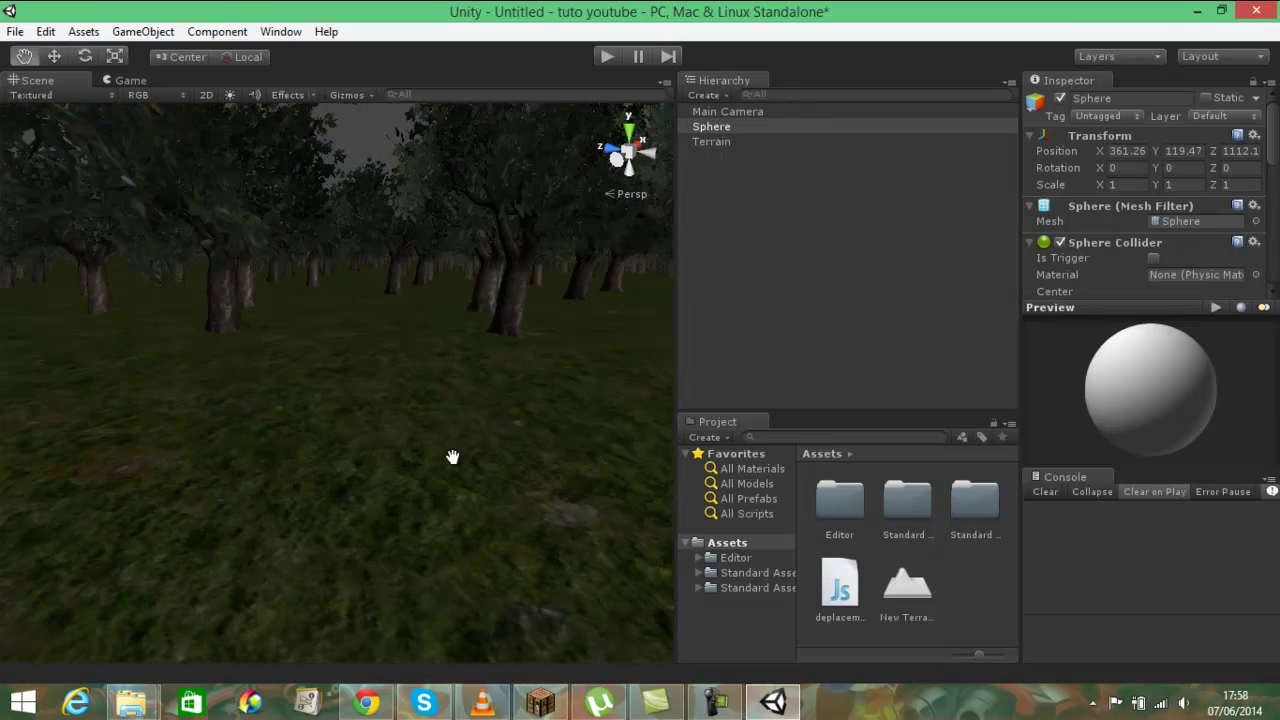
scroll(390, 435, "down", 2)
scroll(391, 433, "down", 2)
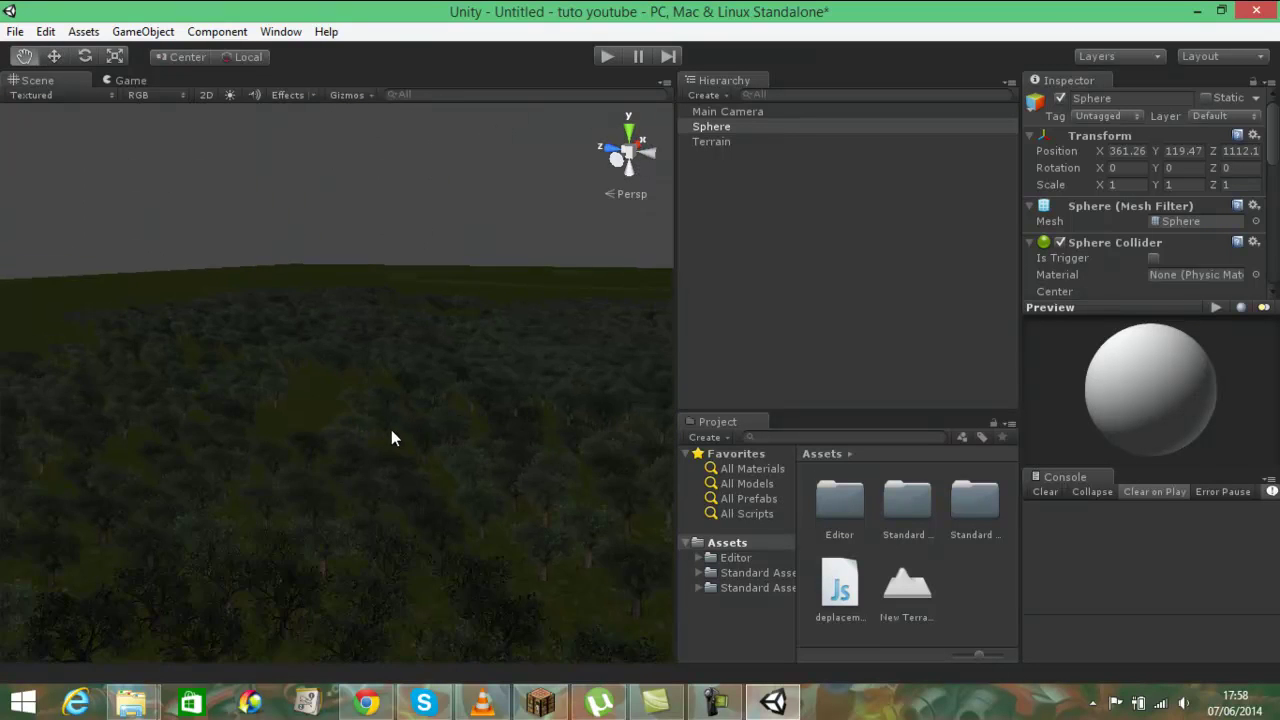
scroll(392, 428, "down", 2)
scroll(394, 419, "down", 2)
scroll(394, 419, "up", 2)
Step: Lower the Sphere along Y until it sits just above the ground among the trees
key("Right")
key("Right")
key("Right")
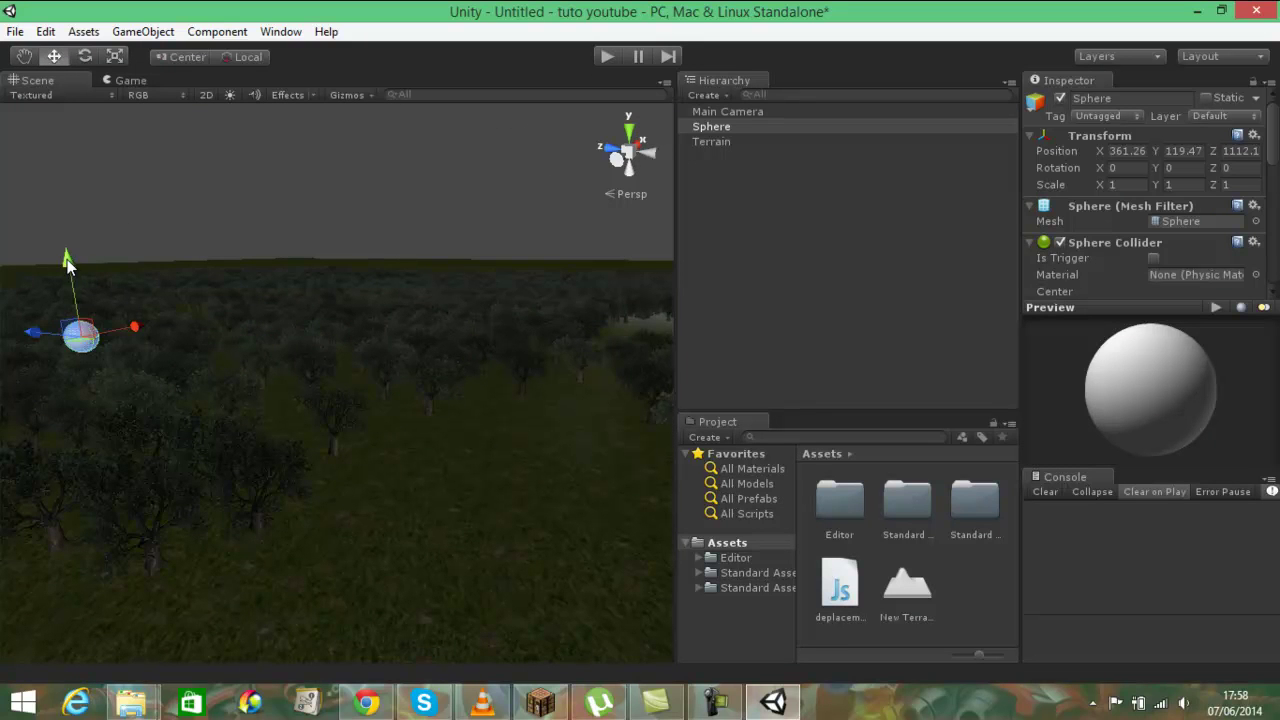
left_click_drag(66, 262, 108, 463)
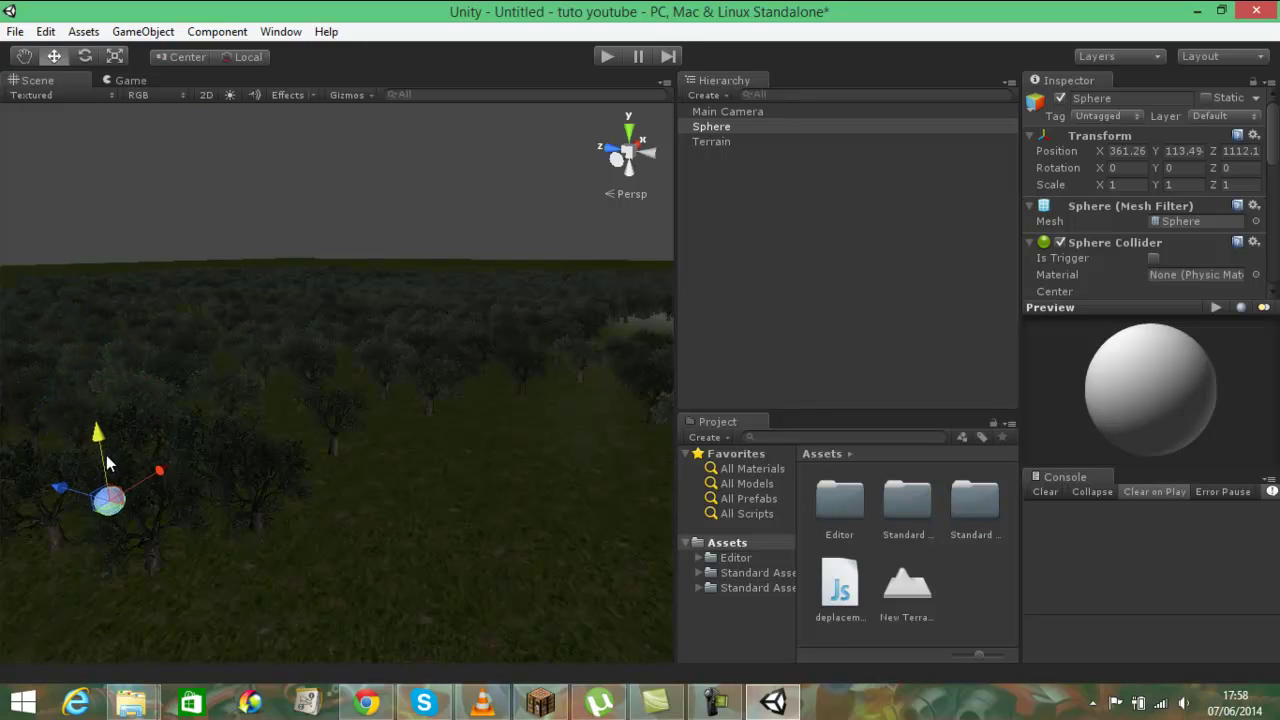
left_click_drag(108, 463, 130, 600)
scroll(222, 610, "down", 3)
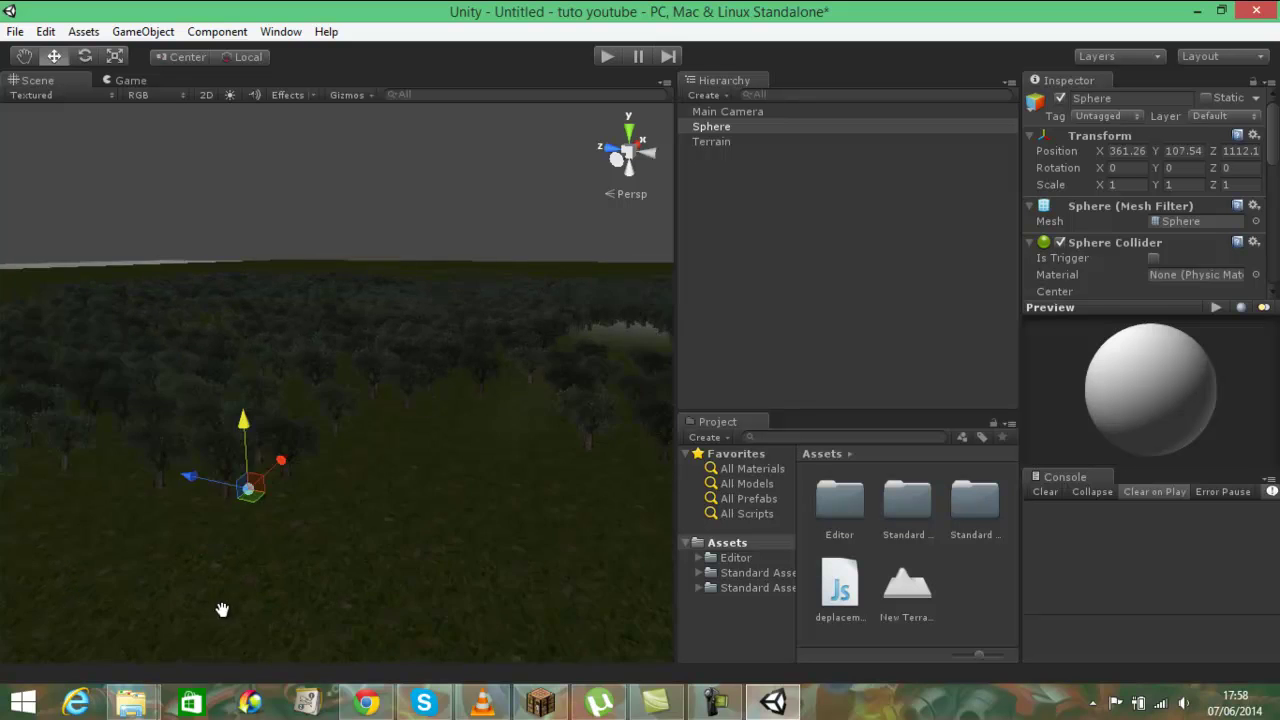
middle_click_drag(222, 610, 238, 590)
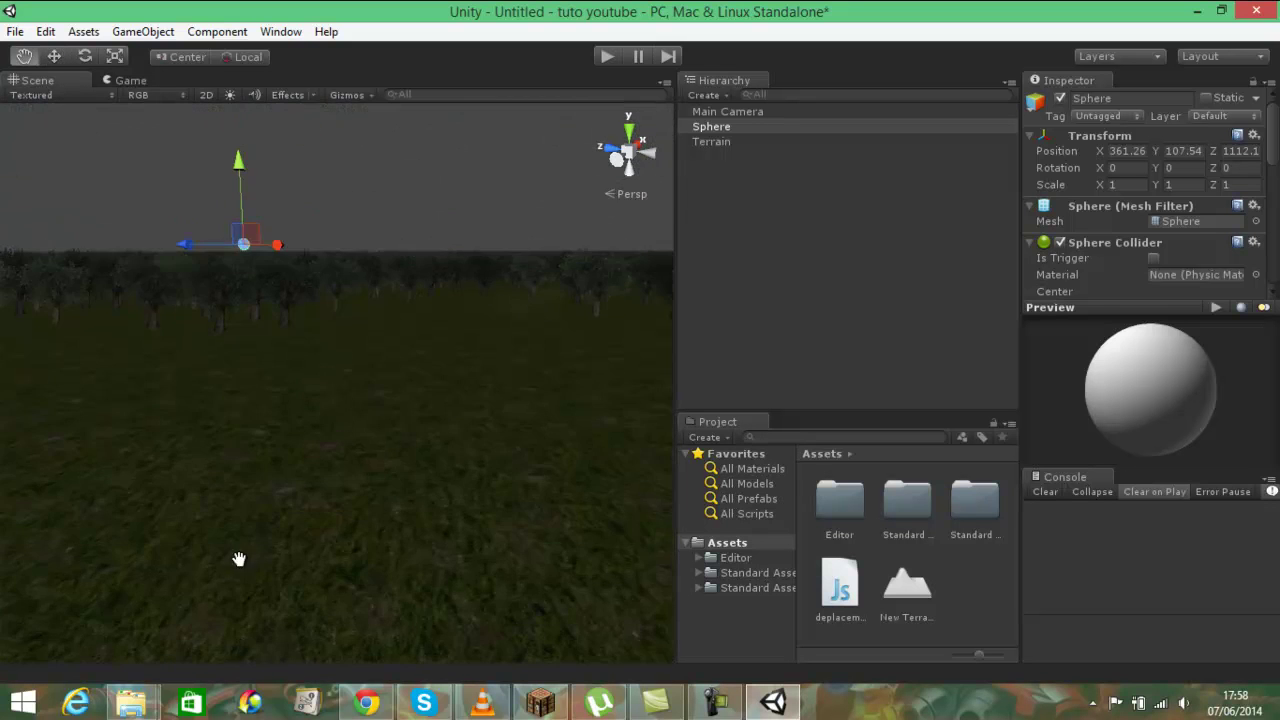
middle_click_drag(238, 560, 364, 505)
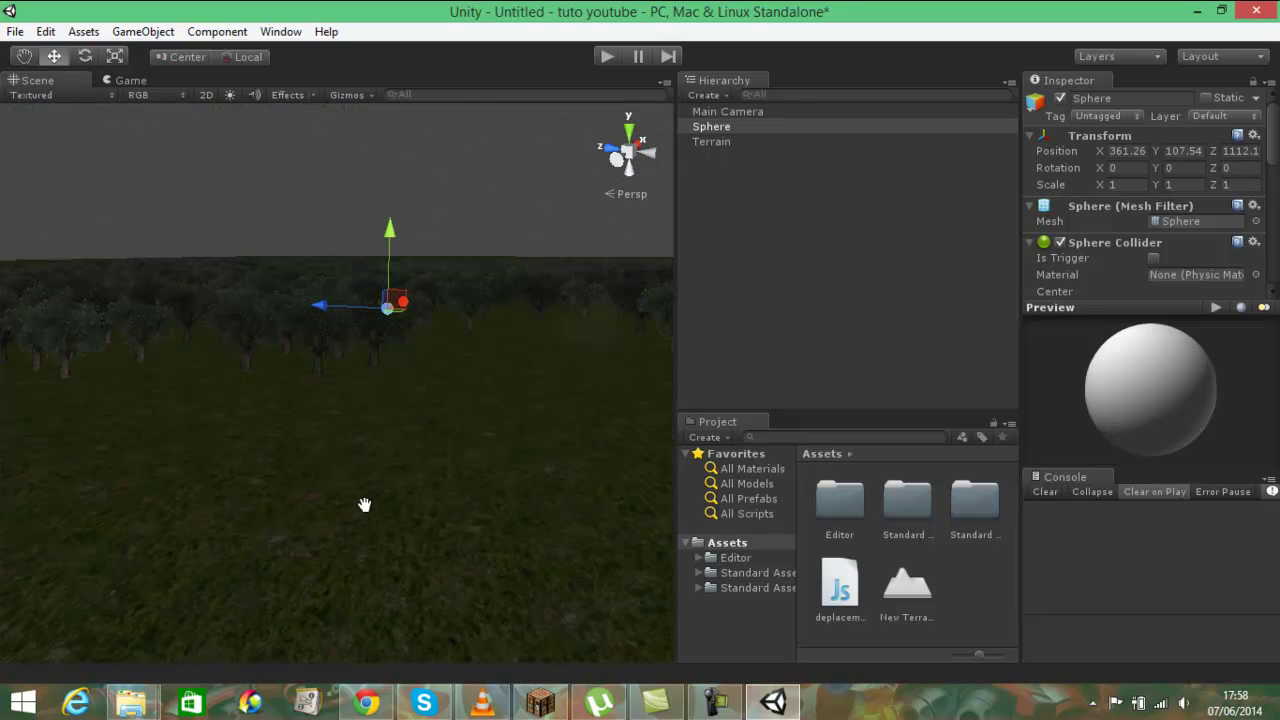
right_click_drag(364, 505, 377, 490)
middle_click_drag(377, 490, 341, 472)
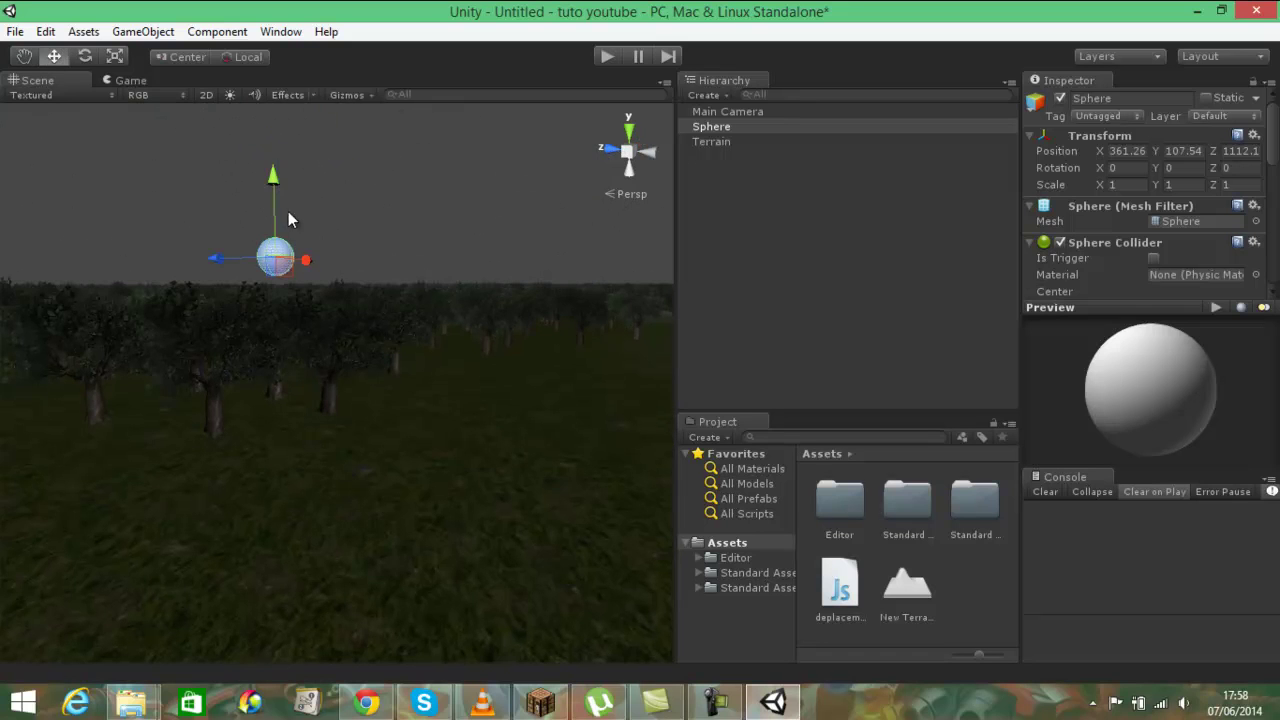
left_click_drag(274, 205, 282, 573)
Step: Test-run the scene, stop it, and raise the Sphere back up to Y 110.80
left_click(605, 52)
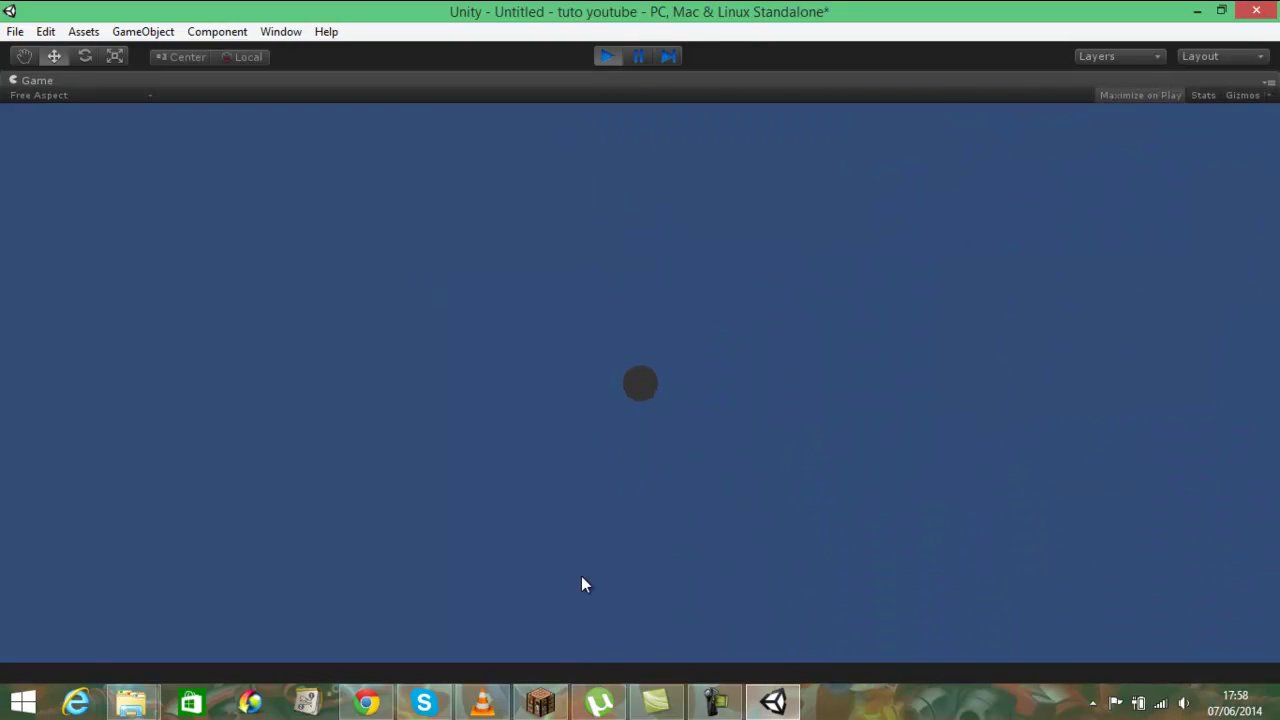
left_click(604, 56)
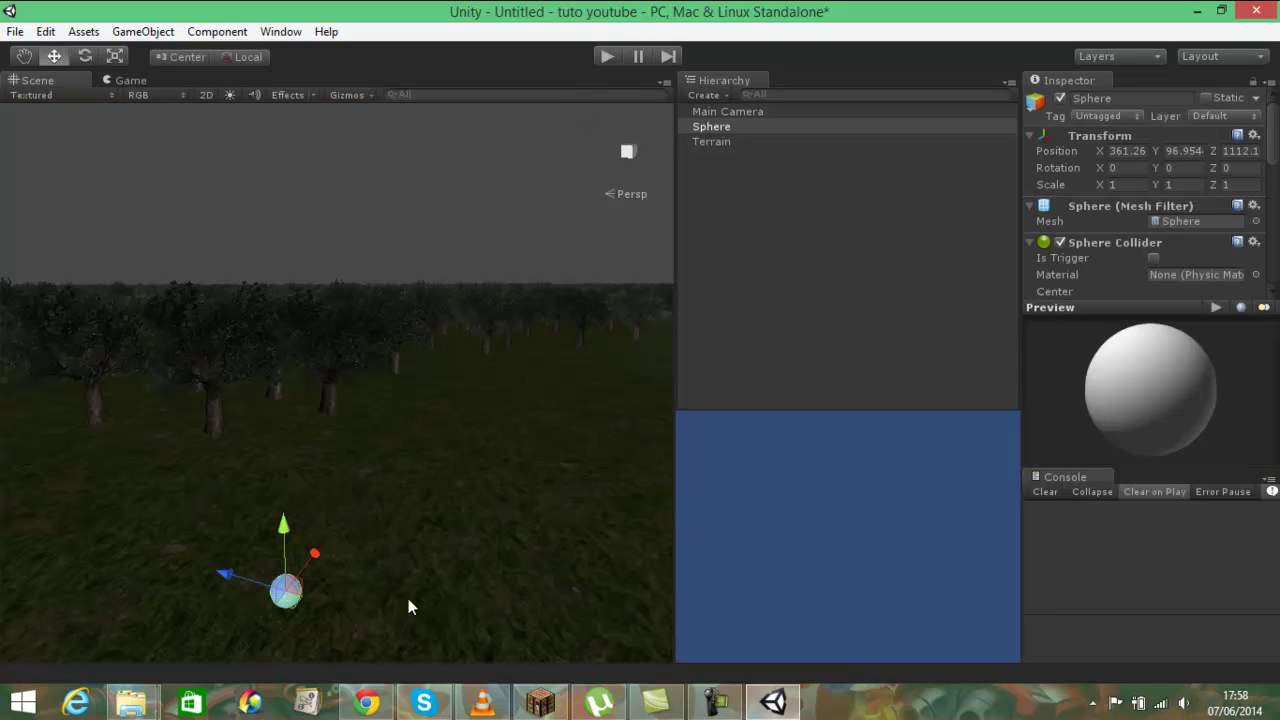
left_click_drag(284, 535, 315, 178)
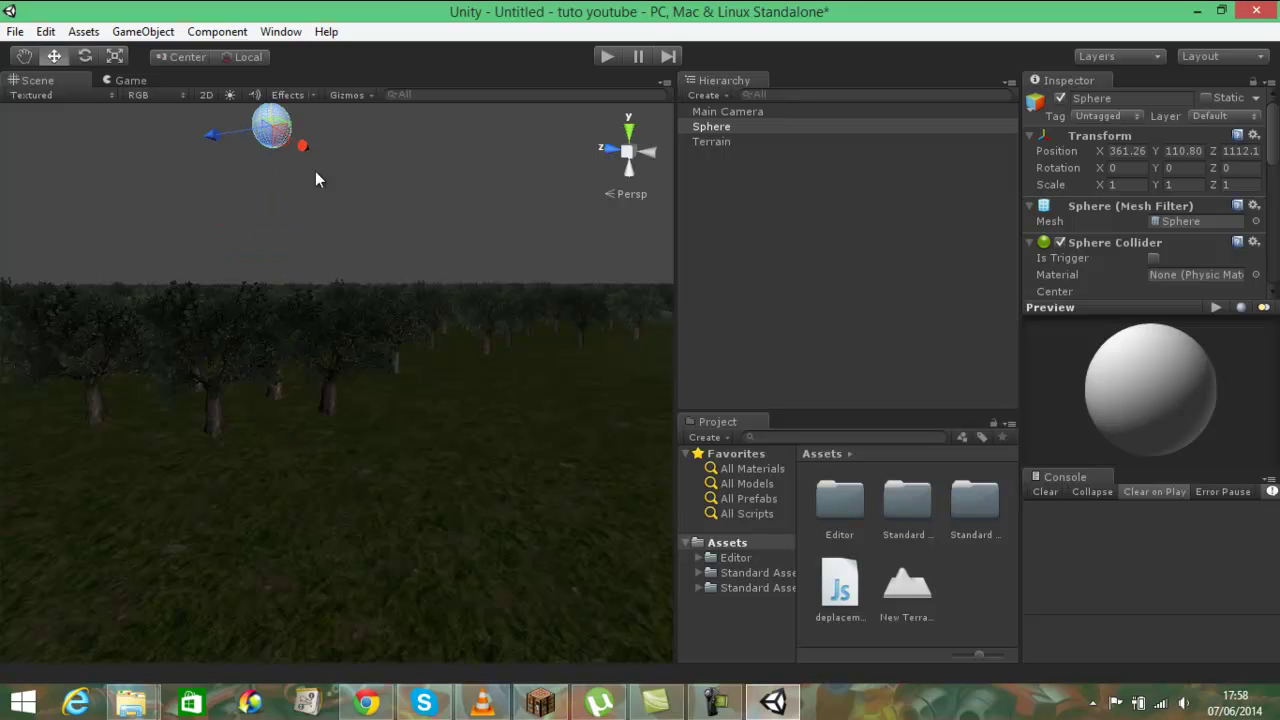
left_click(604, 56)
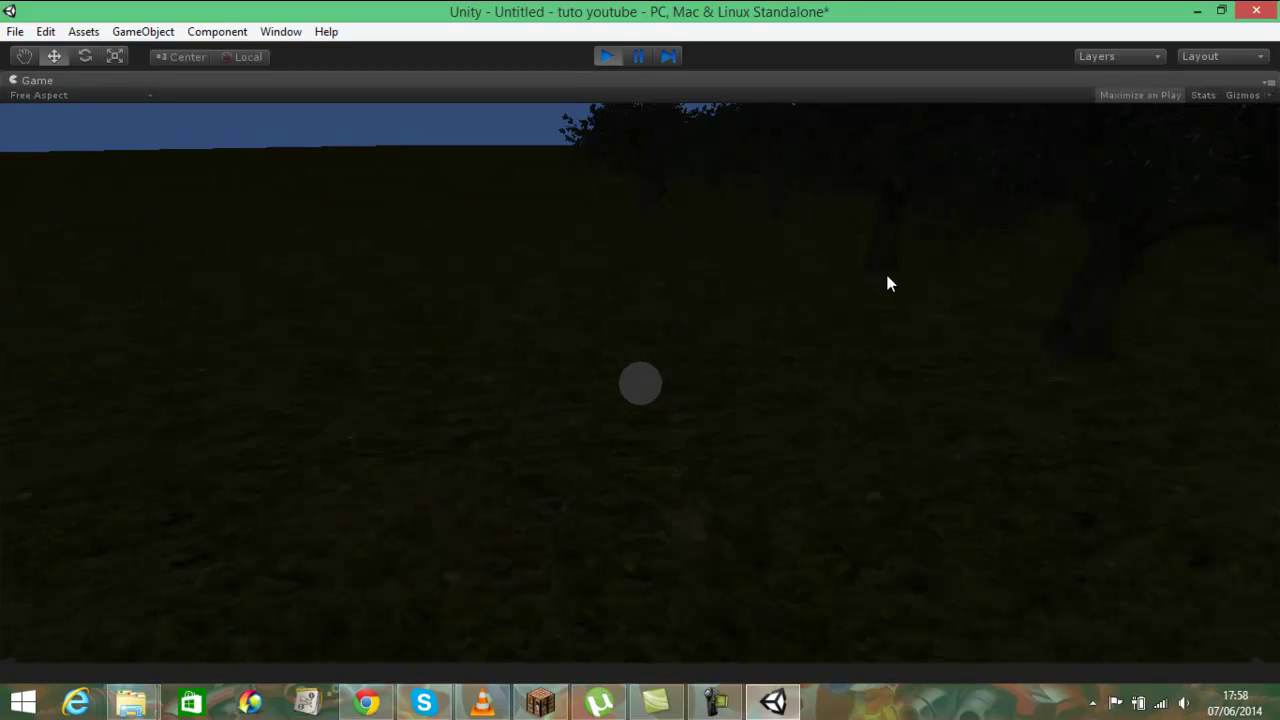
key("Up")
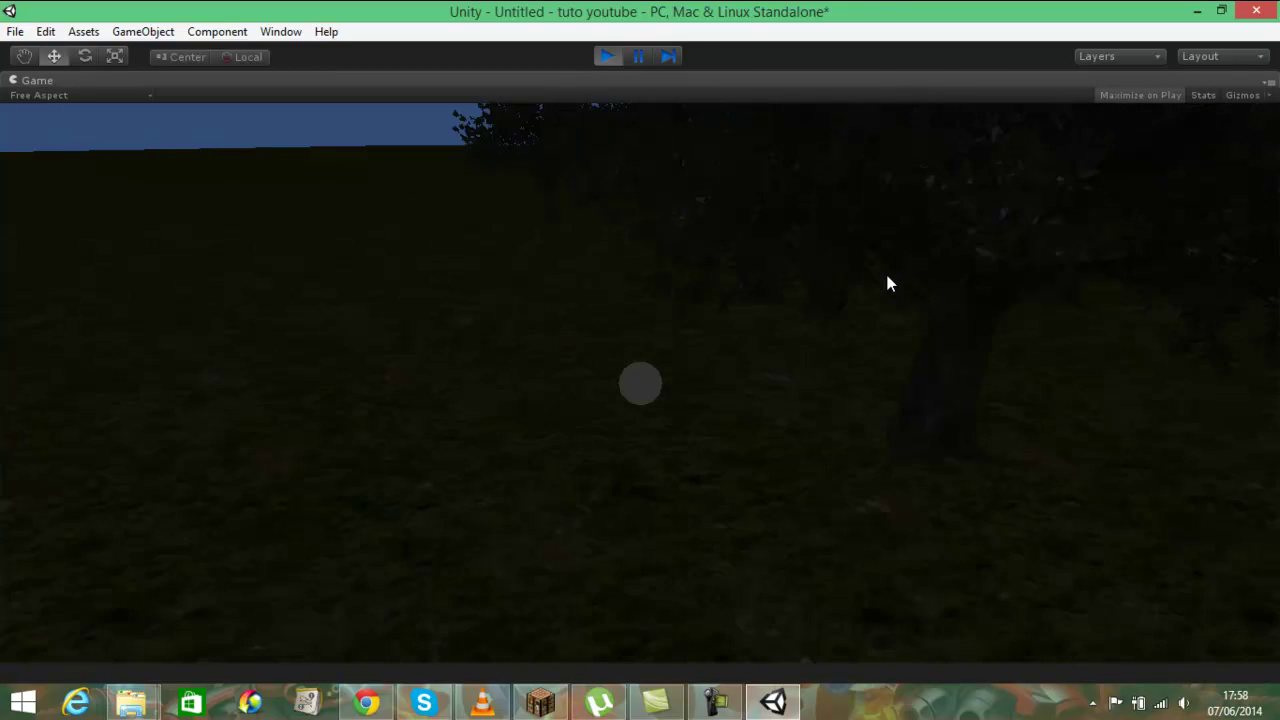
key("Up")
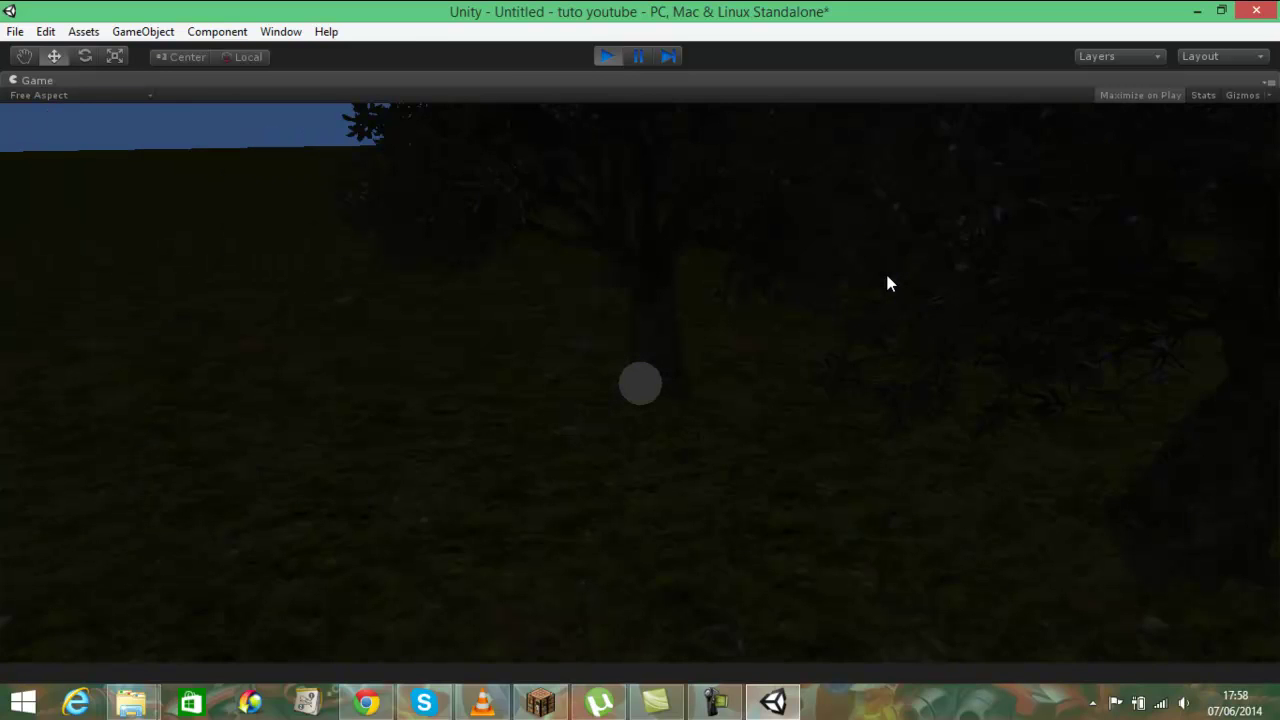
key("Up")
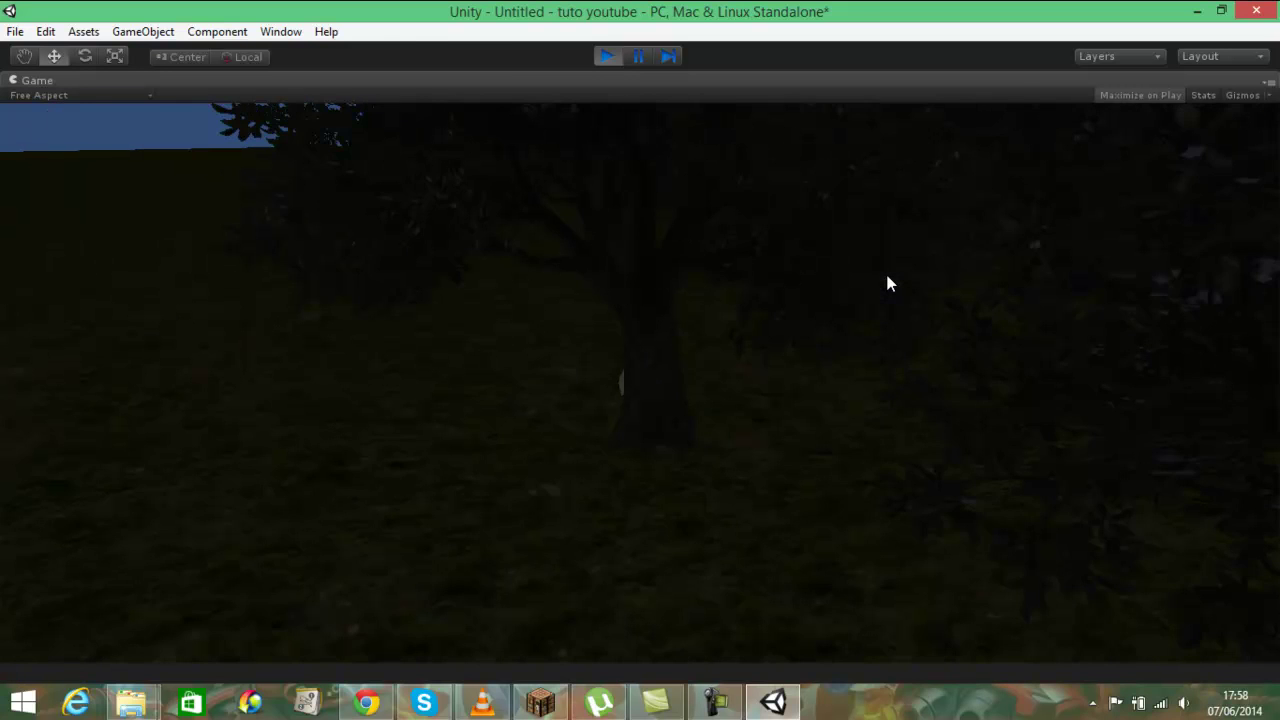
key("Up")
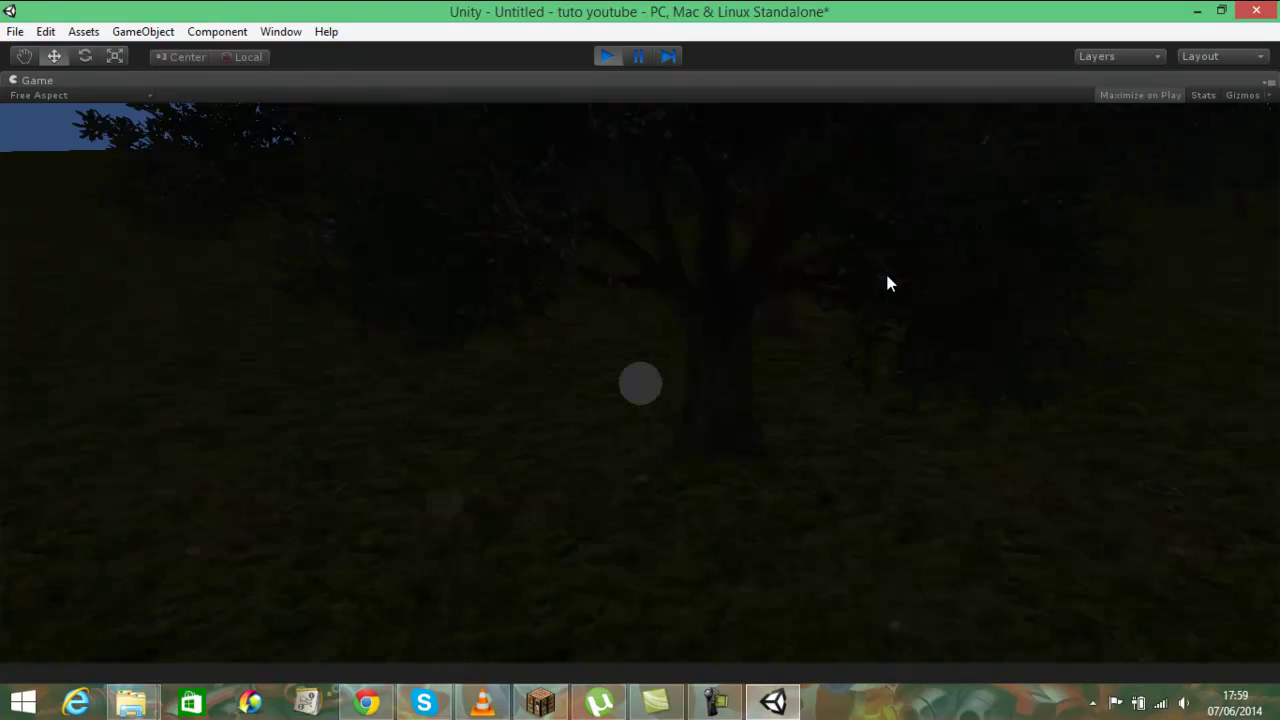
key("Right")
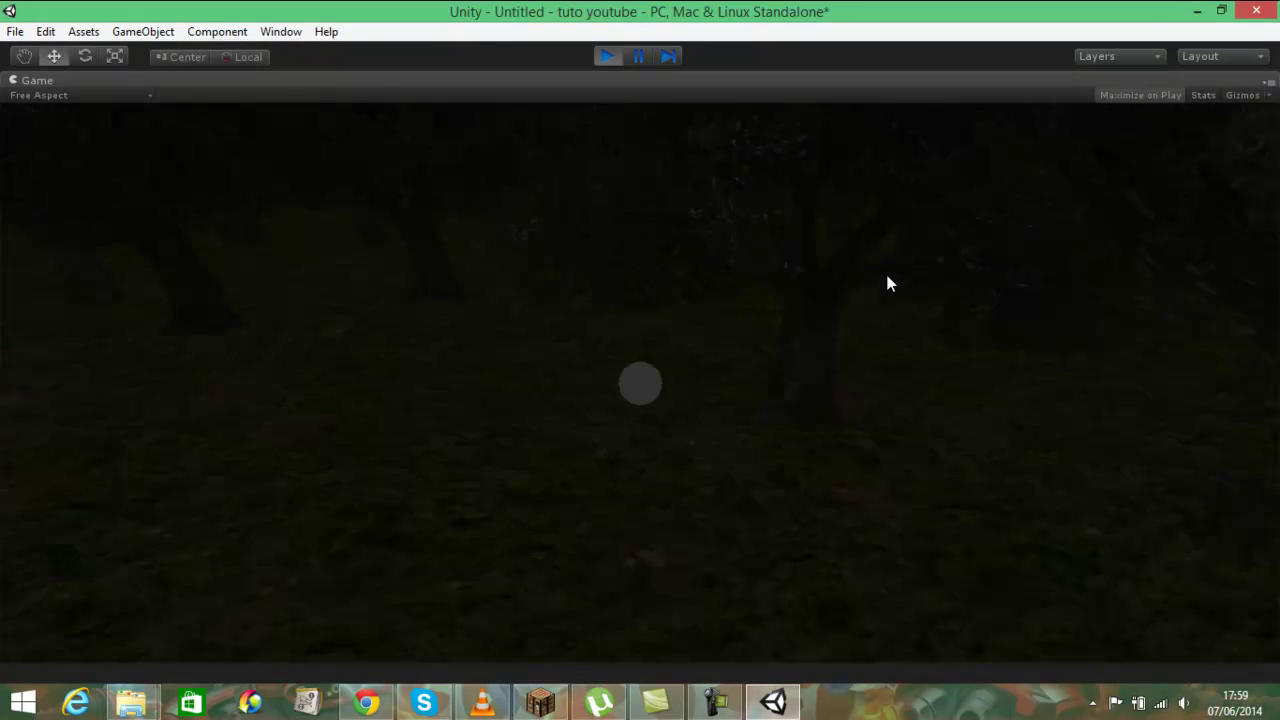
left_click(604, 57)
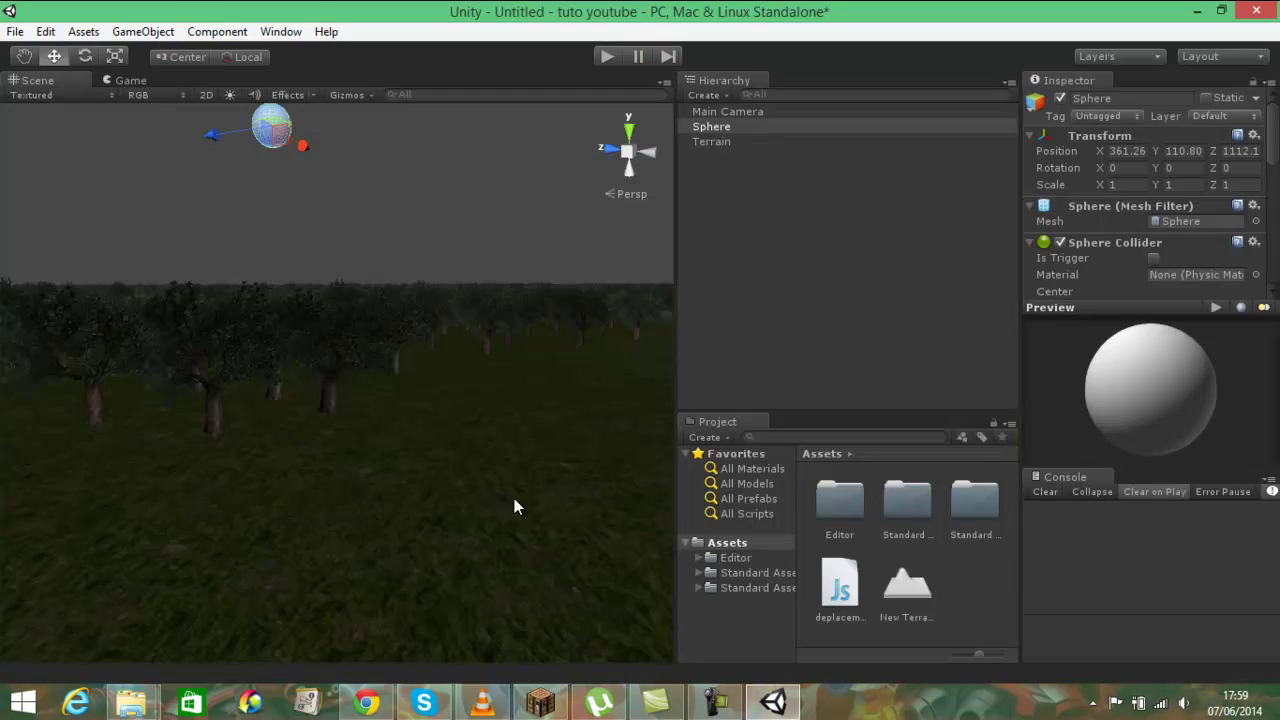
Step: Switch to Chrome's 'Mises en ligne' tab and scroll through the 18 uploaded videos
left_click(386, 712)
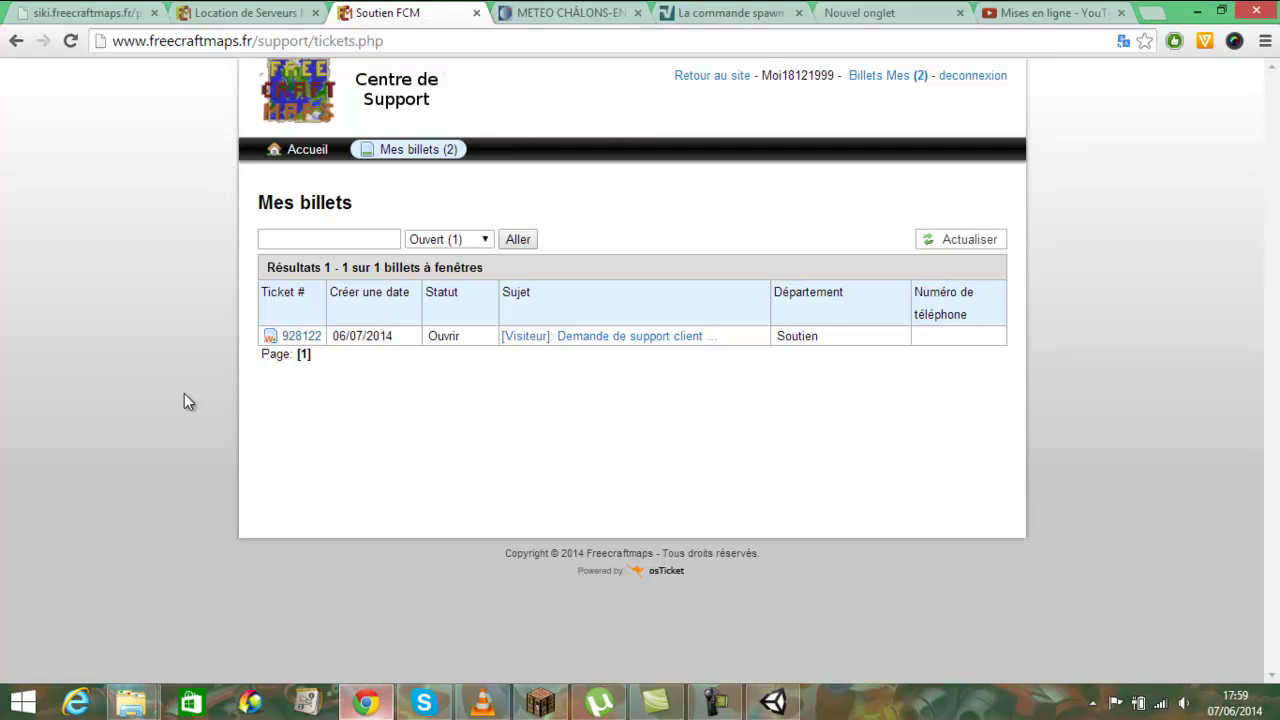
left_click(1045, 12)
scroll(540, 248, "down", 3)
scroll(540, 248, "up", 2)
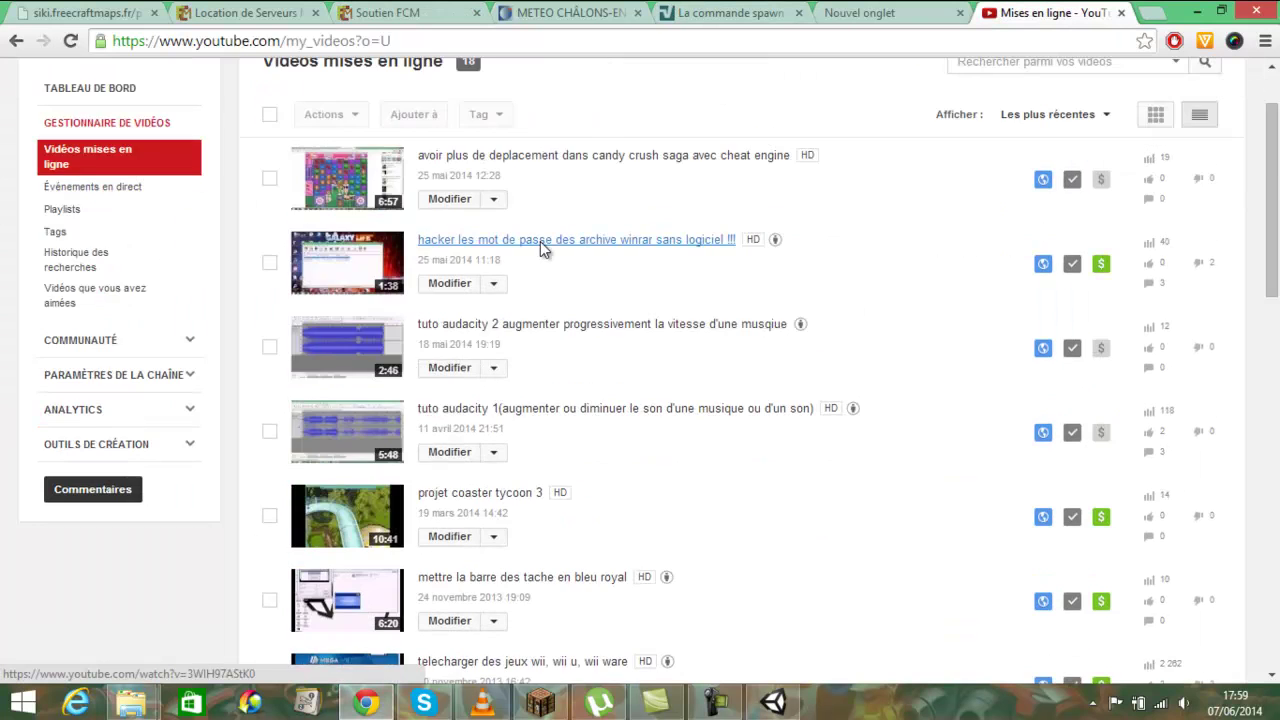
scroll(254, 320, "down", 4)
scroll(214, 284, "down", 5)
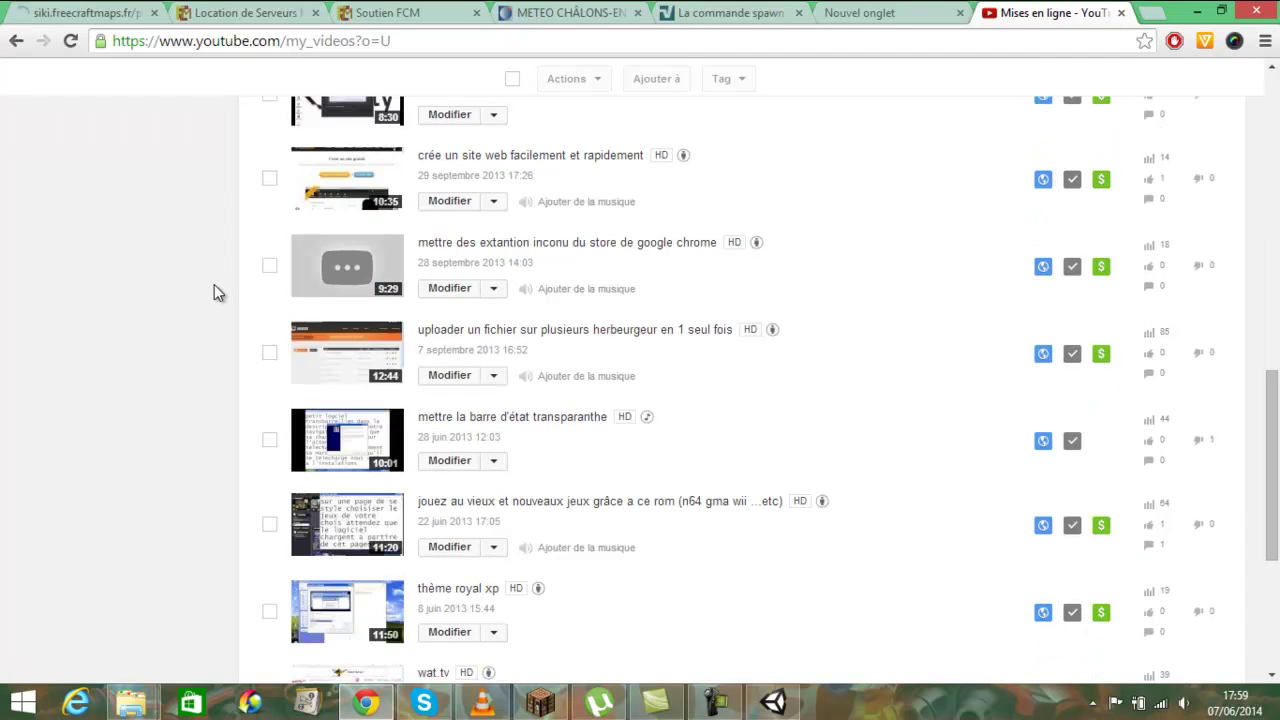
scroll(213, 282, "down", 4)
scroll(213, 287, "up", 4)
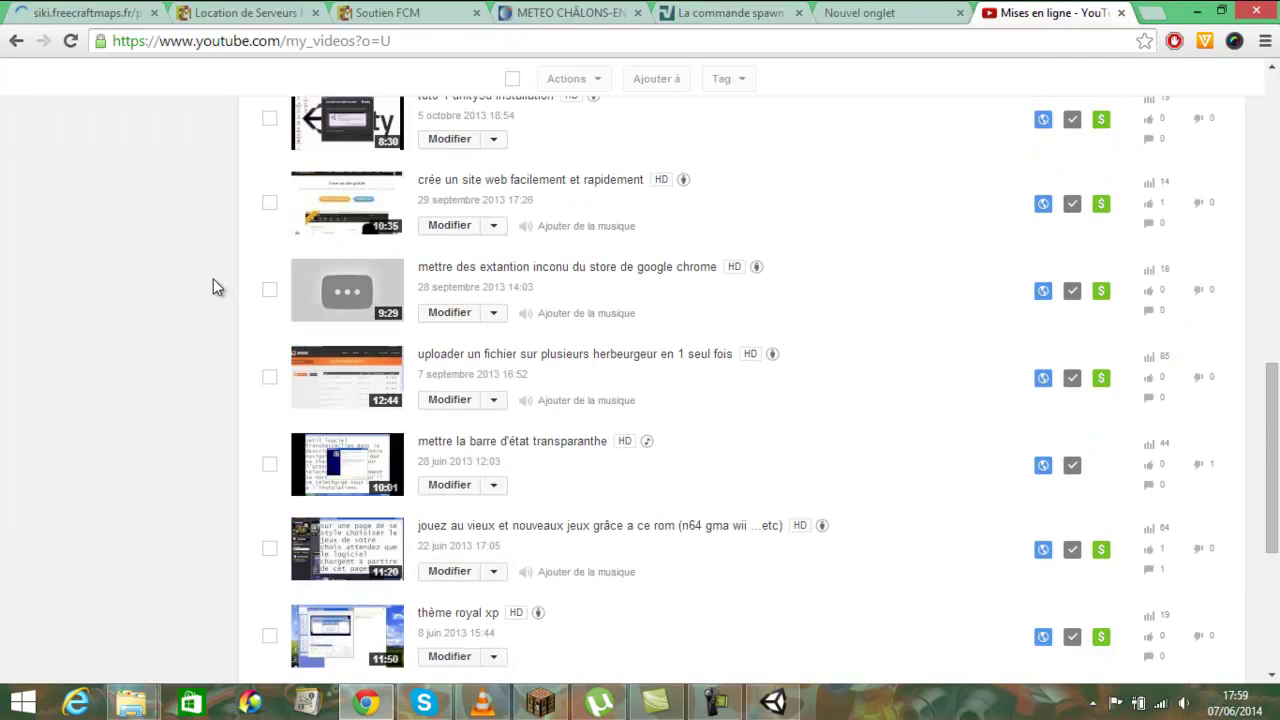
scroll(223, 283, "up", 10)
scroll(250, 294, "up", 1)
scroll(250, 298, "up", 2)
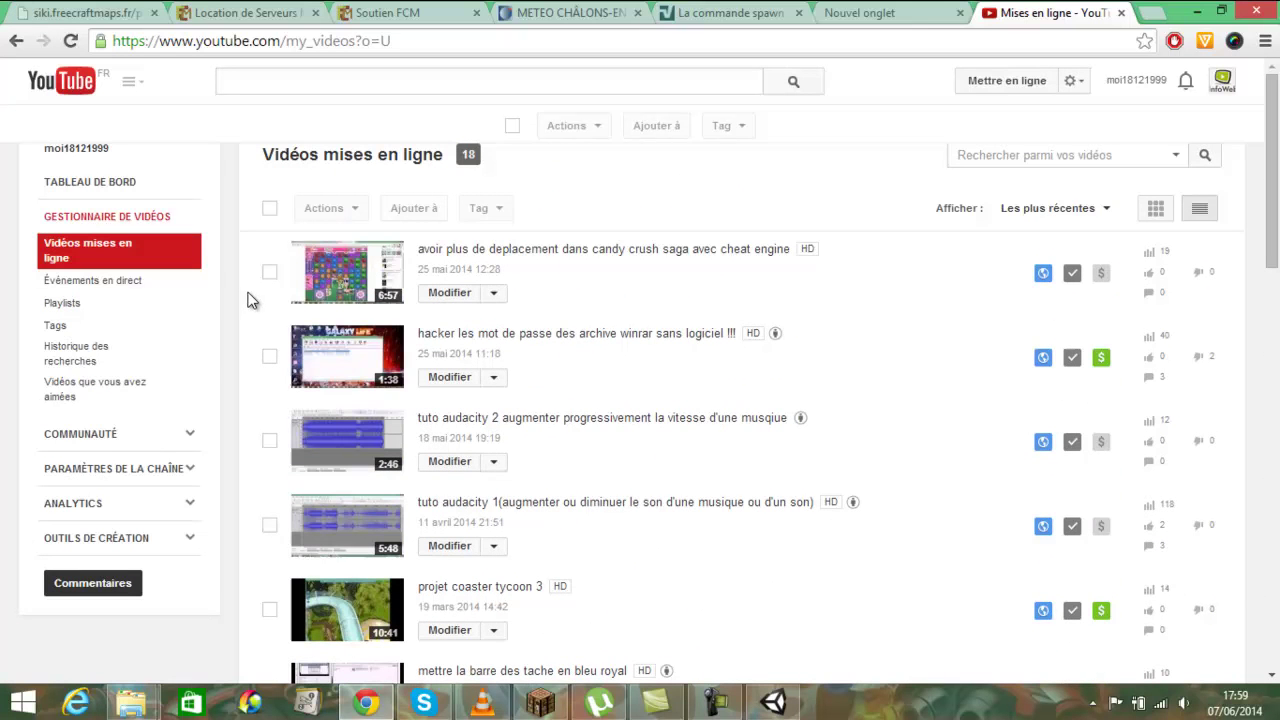